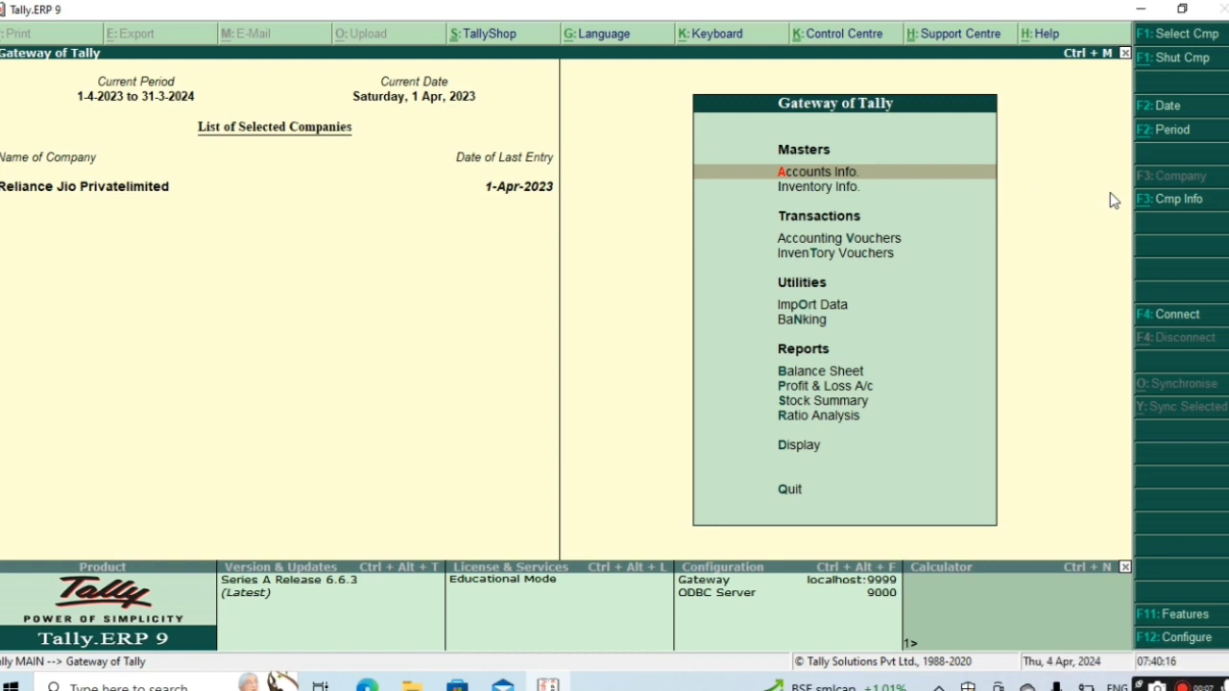
# Check the debit and credit note options in the company's accounting features and accept the settings.
pyautogui.press('F12')
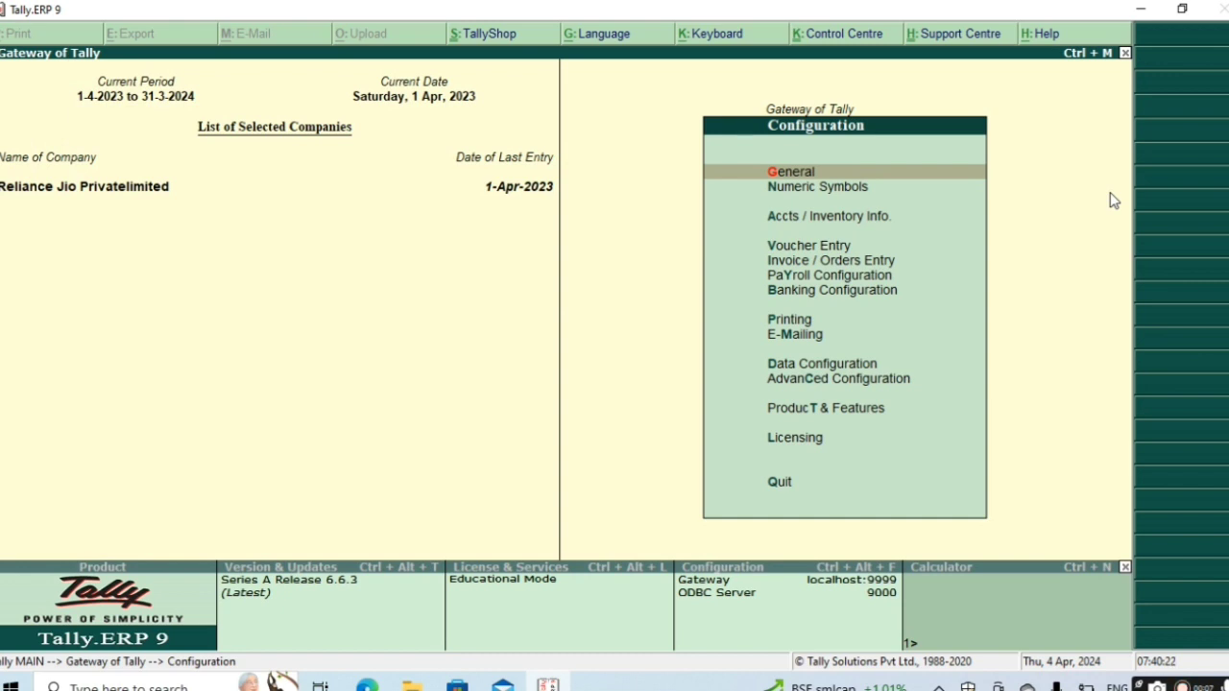
pyautogui.press('Escape')
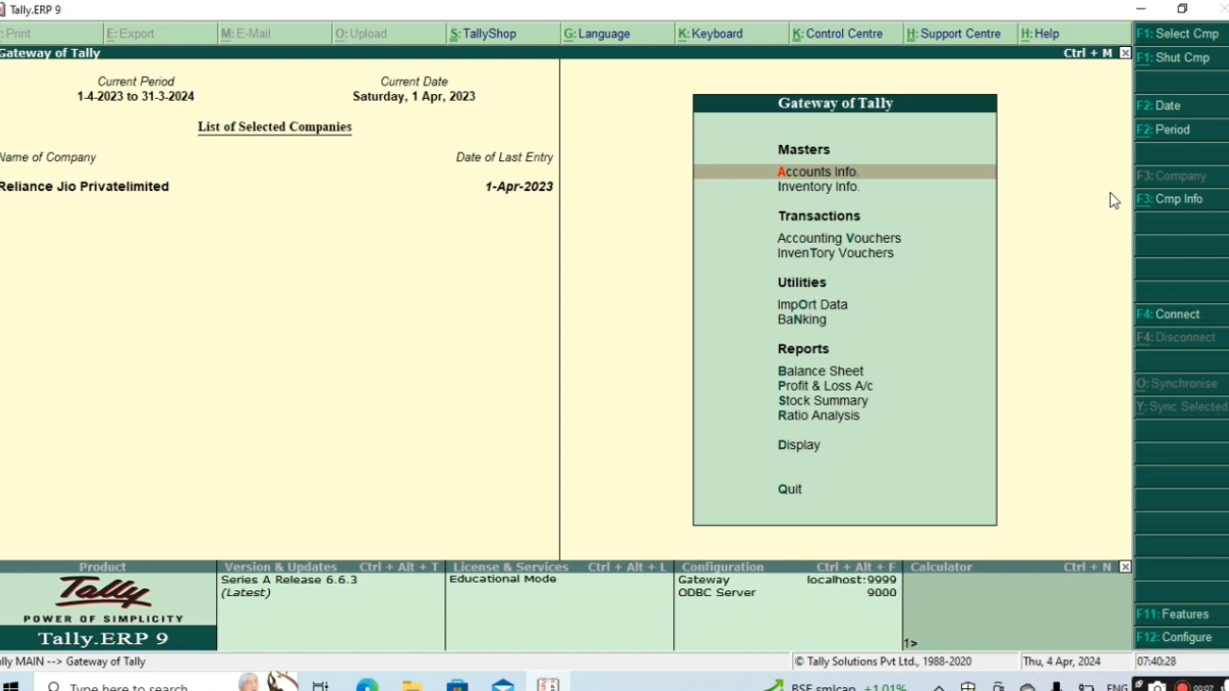
pyautogui.press('F11')
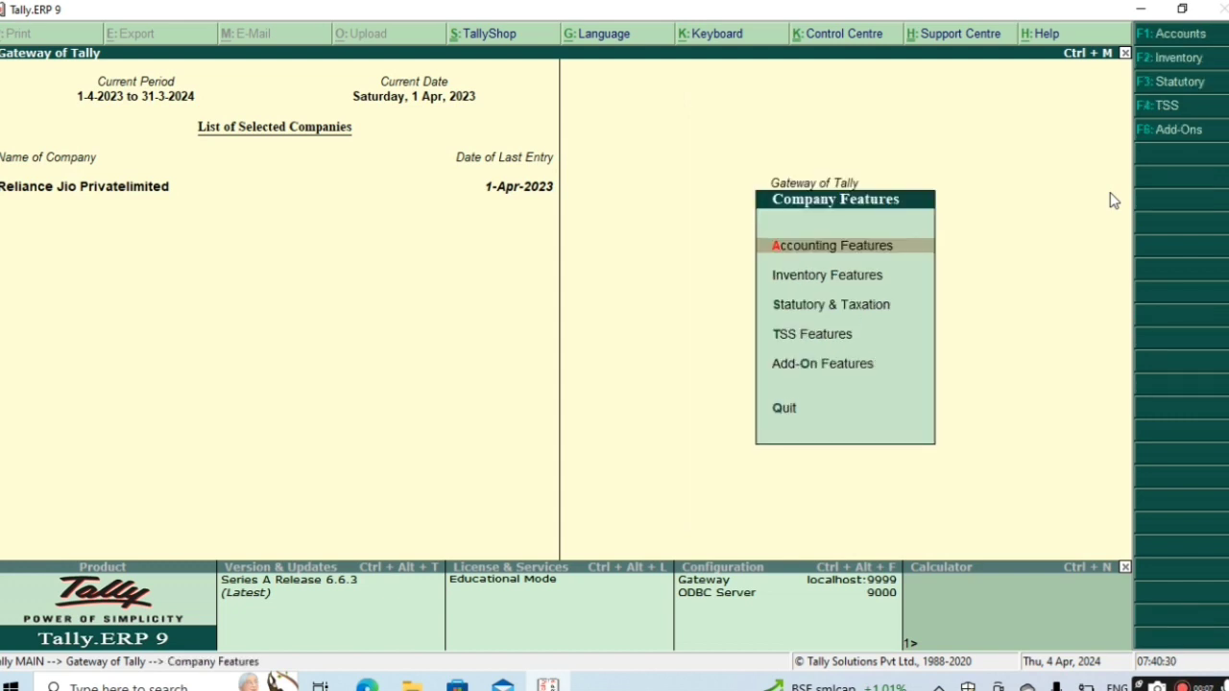
pyautogui.press('Return')
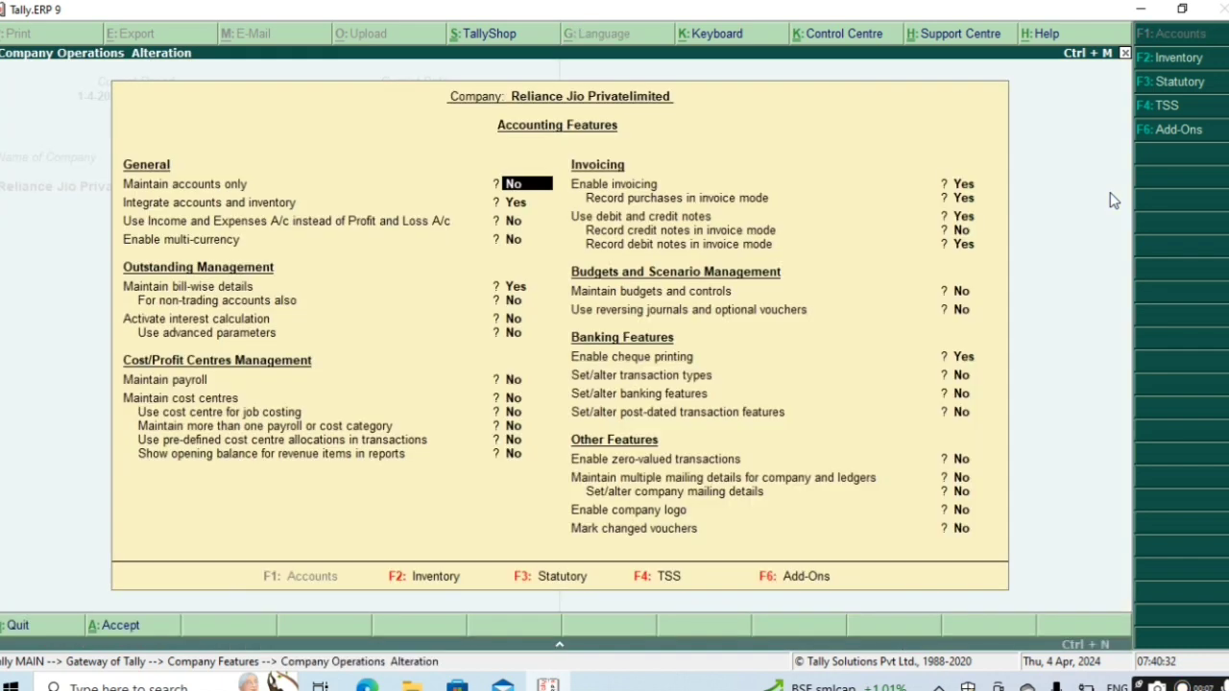
pyautogui.press('Return')
pyautogui.press('Return')
pyautogui.press('Return')
pyautogui.press('Return')
pyautogui.press('Return')
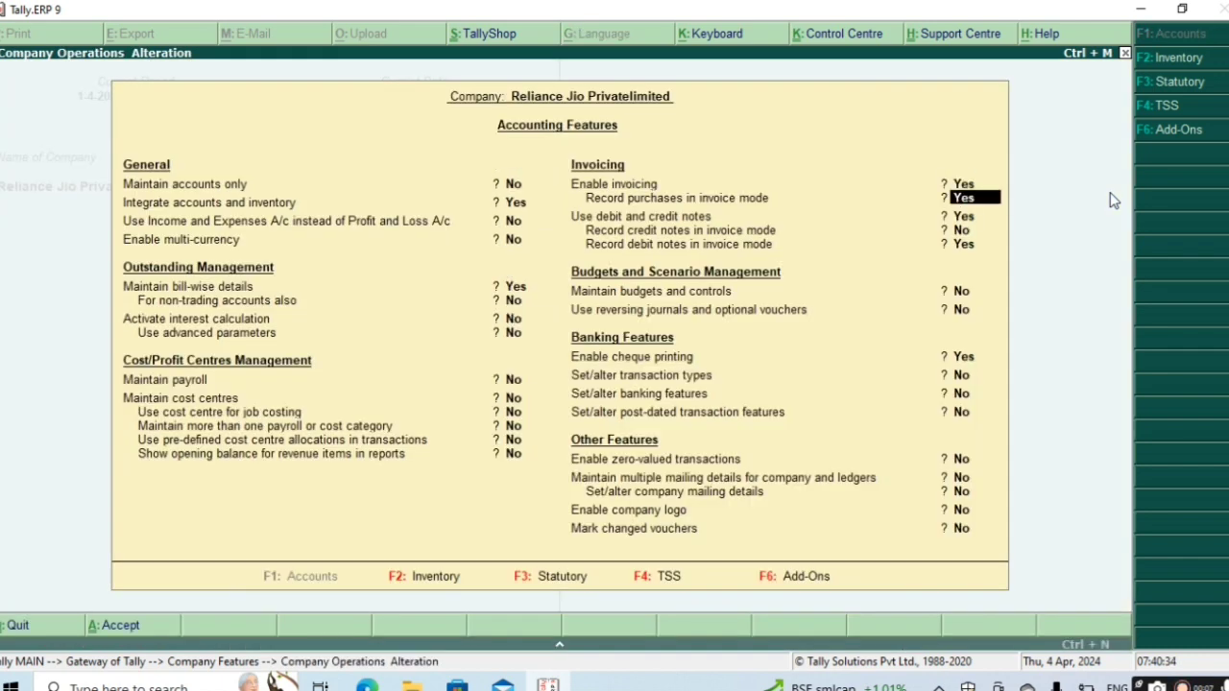
pyautogui.press('Return')
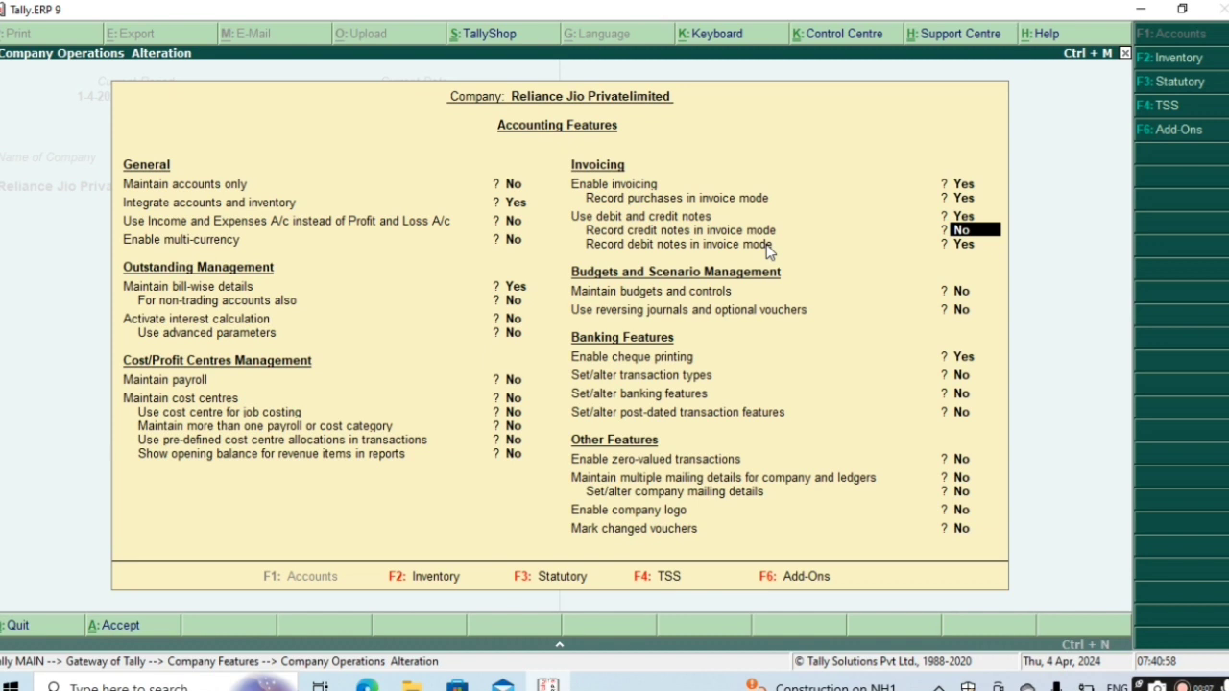
pyautogui.press('Return')
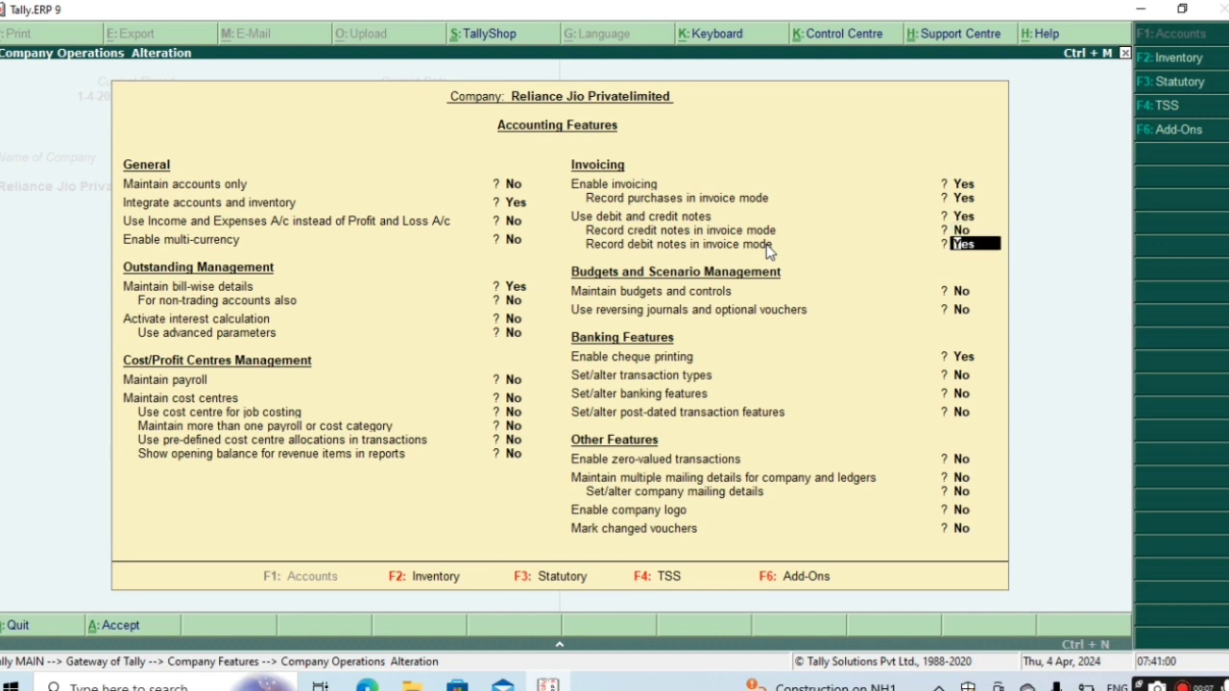
pyautogui.press('Return')
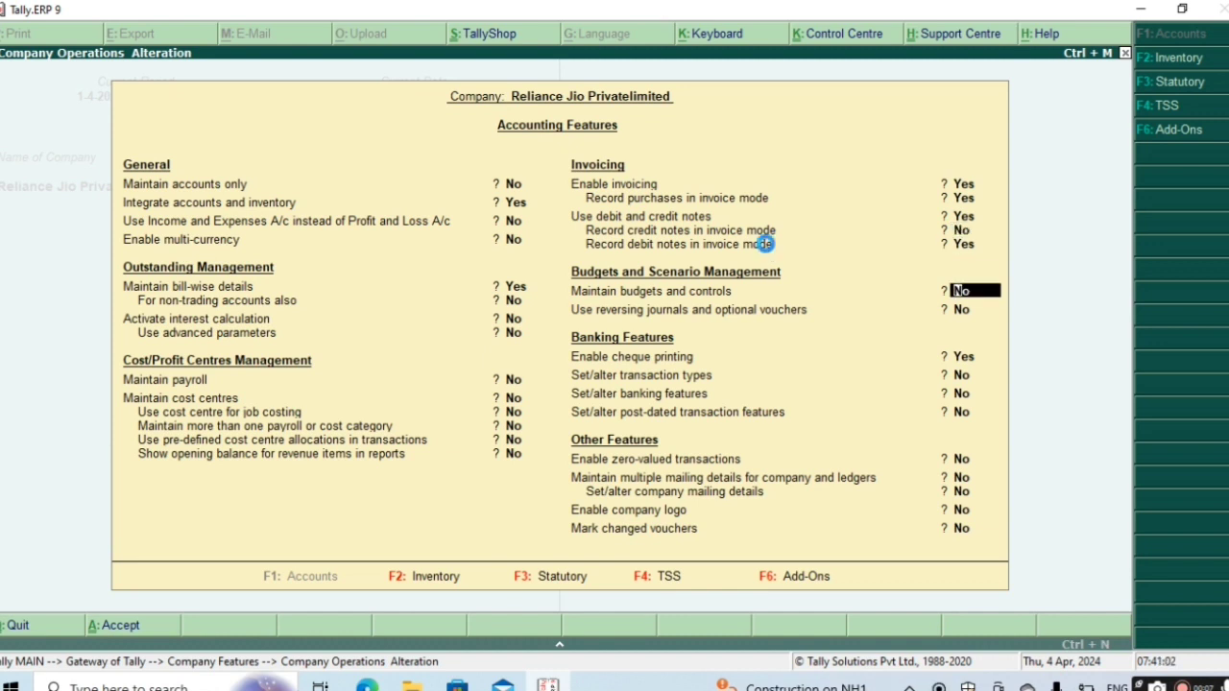
pyautogui.hotkey('ctrl', 'a')
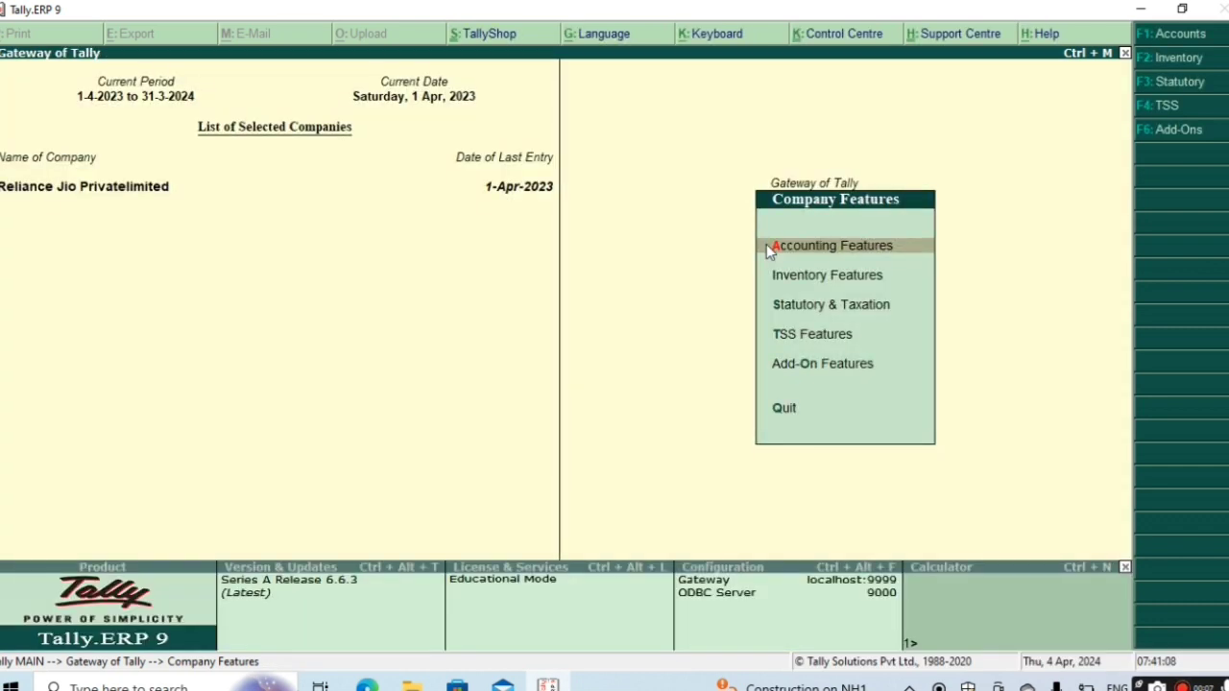
pyautogui.press('Escape')
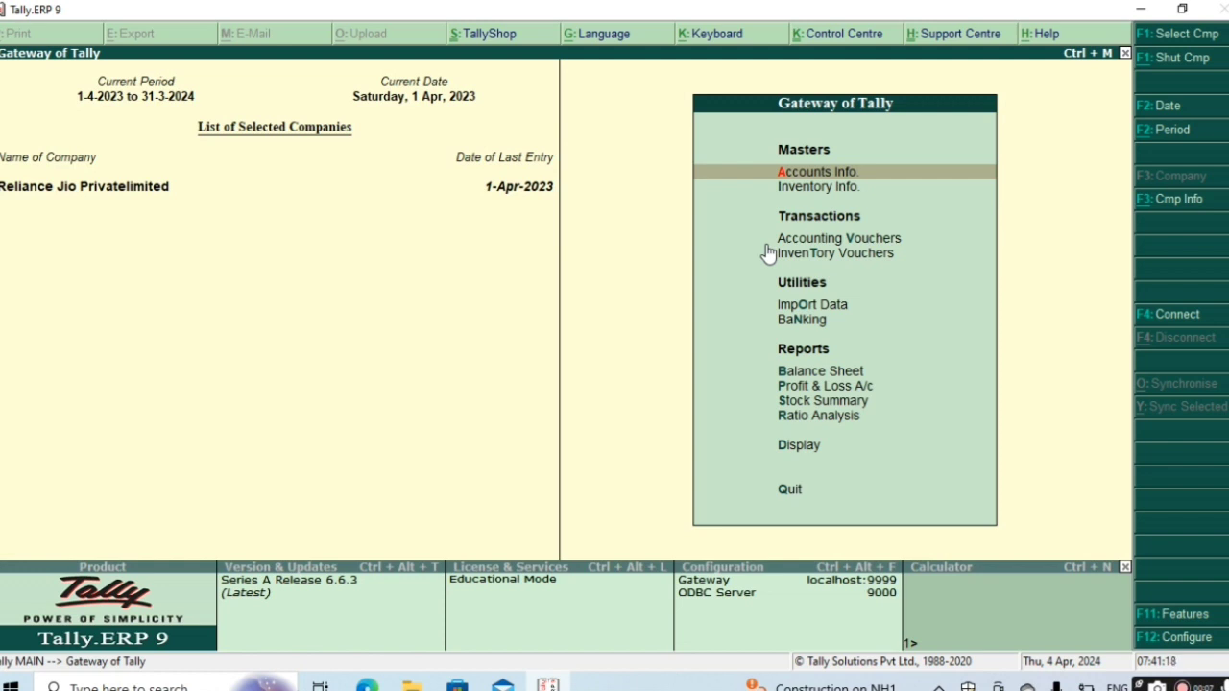
pyautogui.click(768, 245)
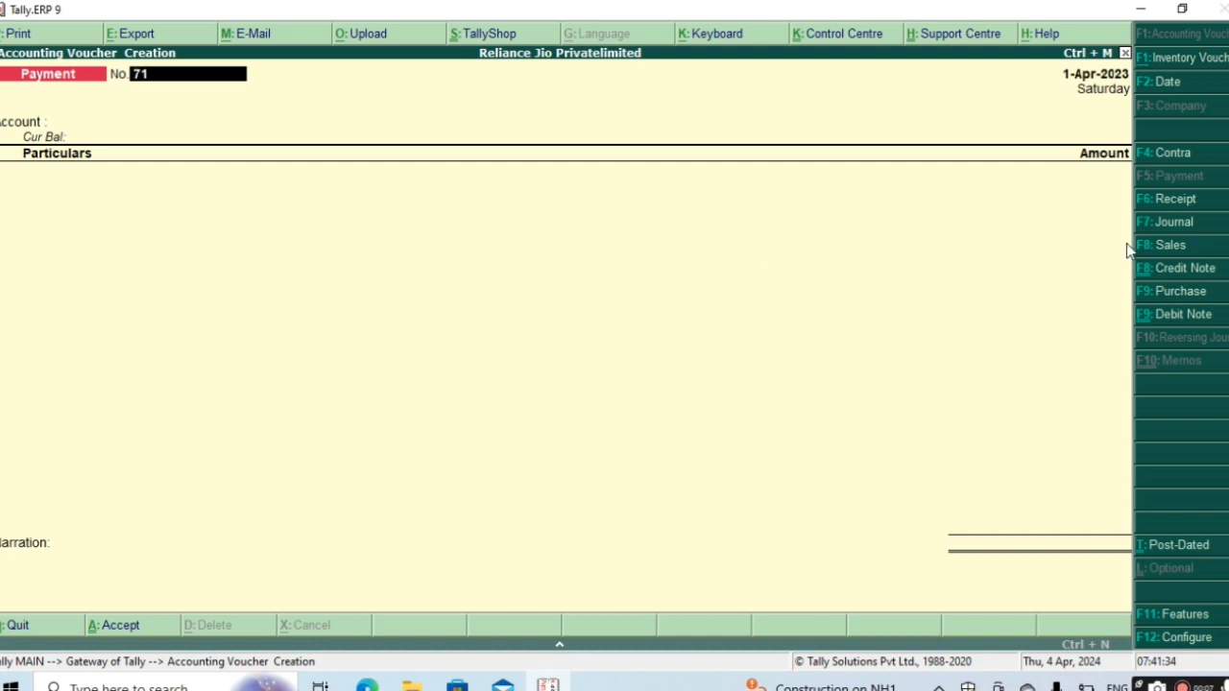
pyautogui.click(1154, 317)
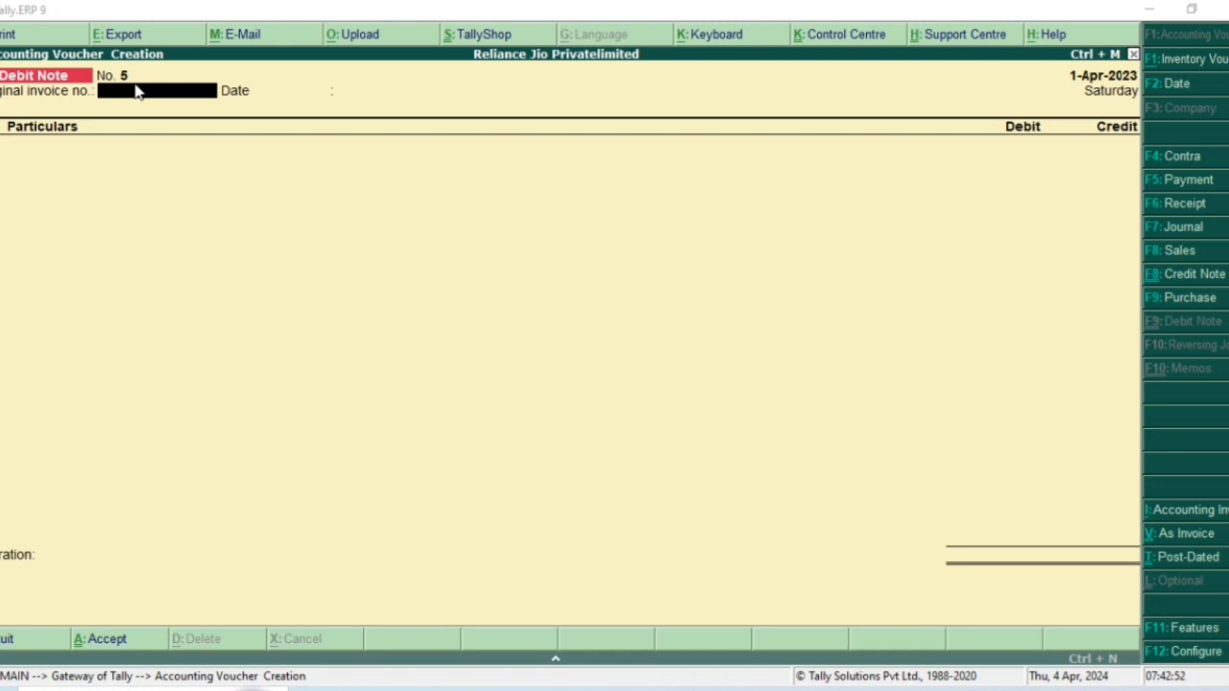
pyautogui.press('Return')
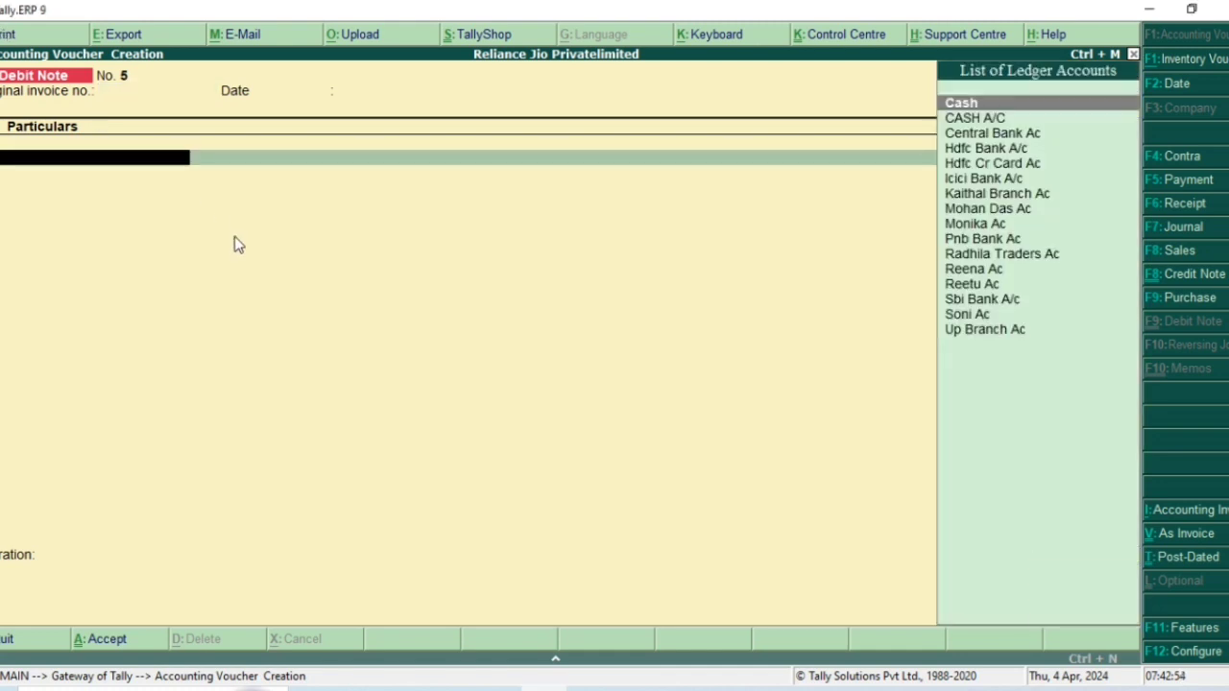
pyautogui.press('Escape')
pyautogui.press('y')
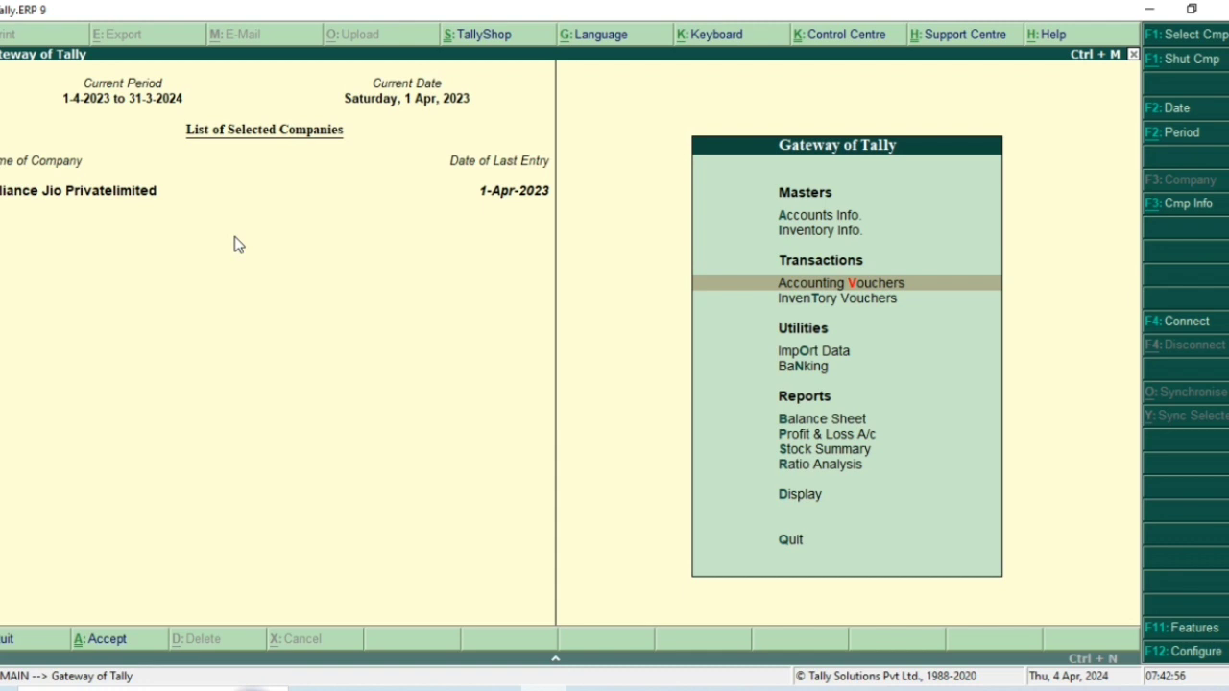
# Open the Debit Note voucher type for alteration.
pyautogui.press('Up')
pyautogui.press('Up')
pyautogui.press('Return')
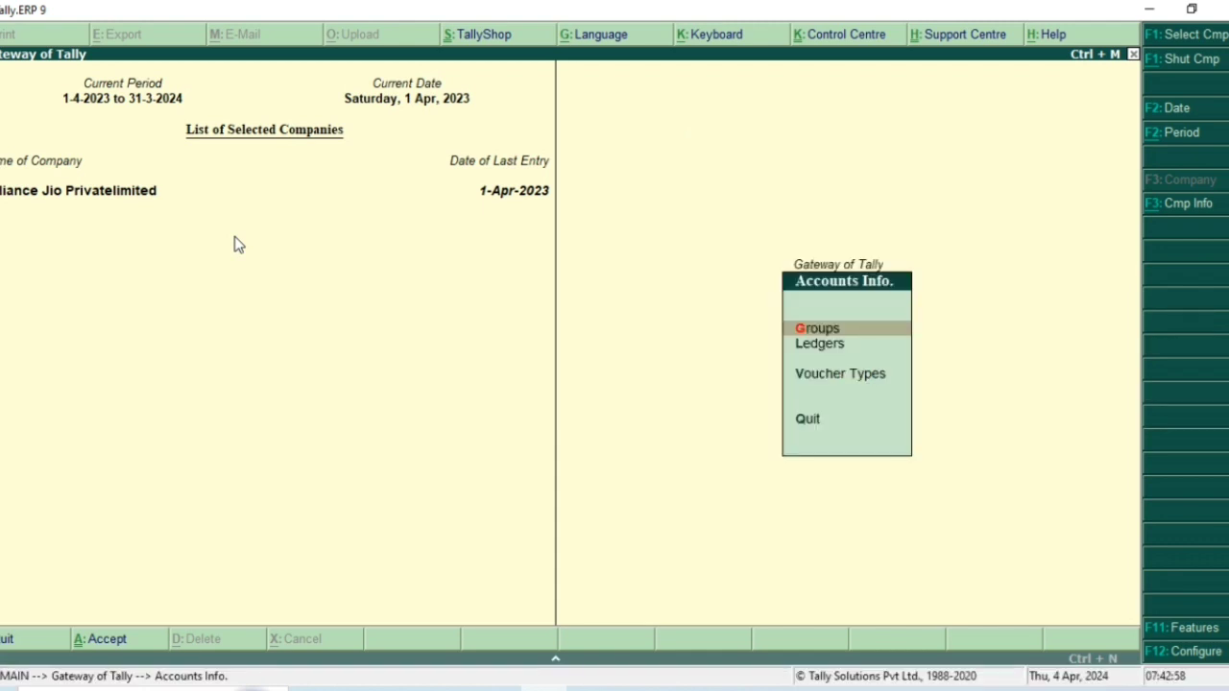
pyautogui.press('Down')
pyautogui.press('Down')
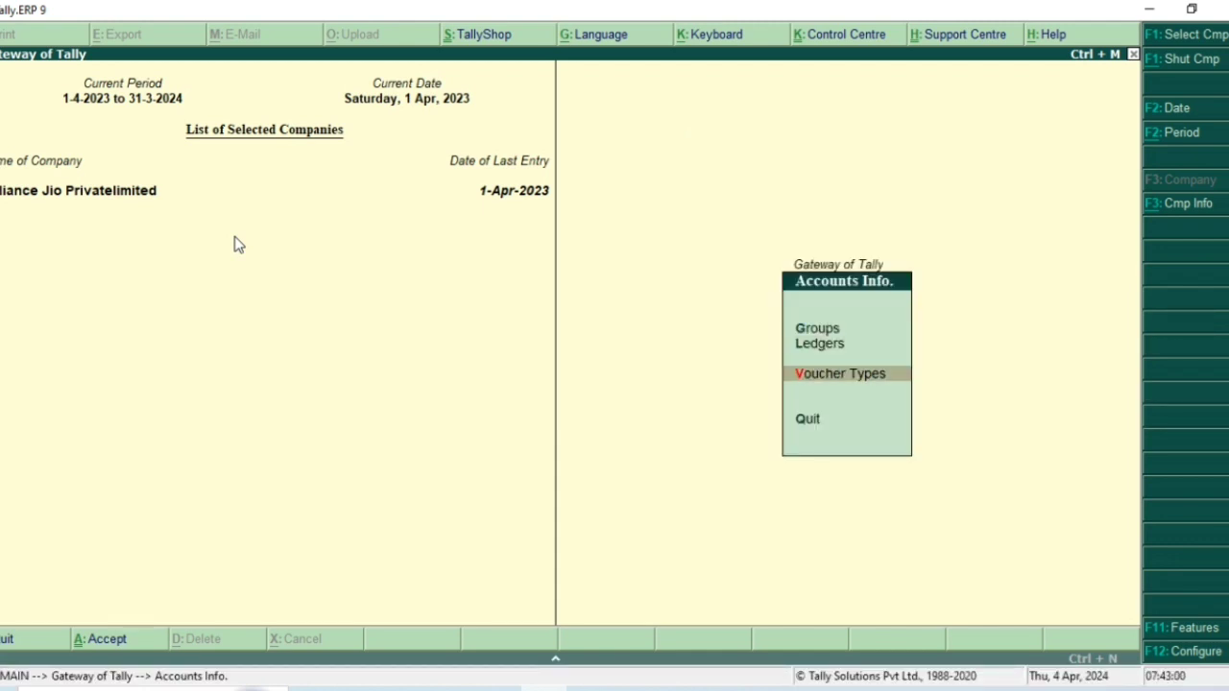
pyautogui.press('Return')
pyautogui.press('Down')
pyautogui.press('Down')
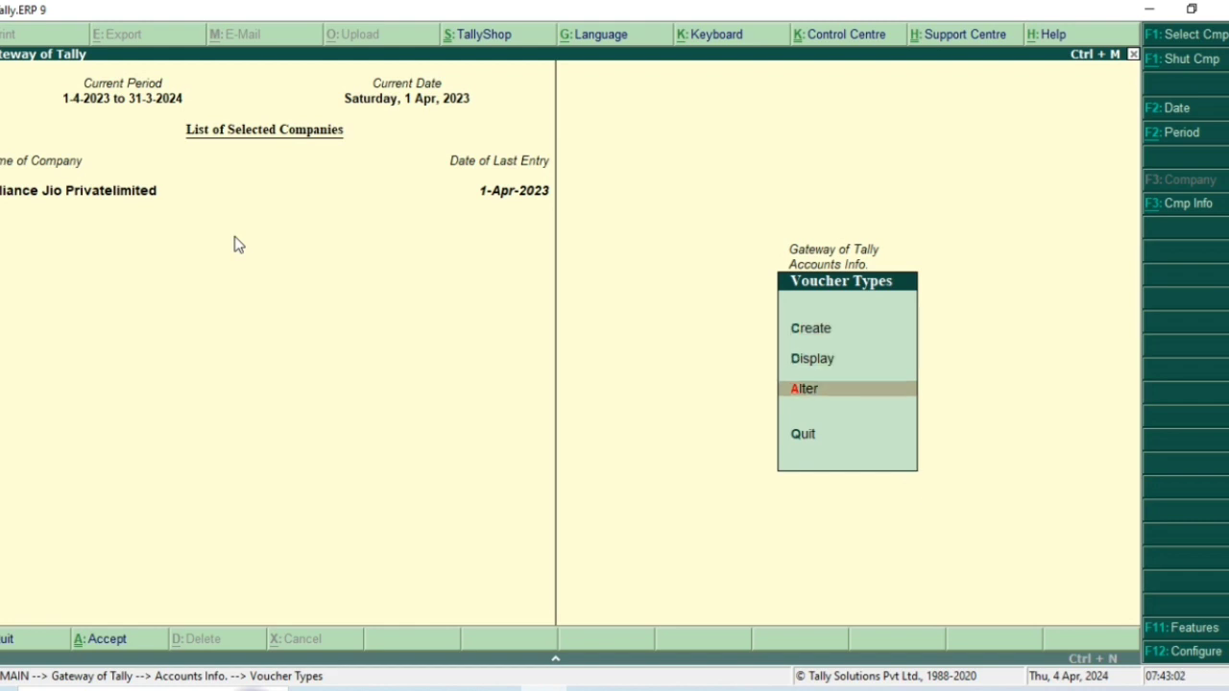
pyautogui.press('Return')
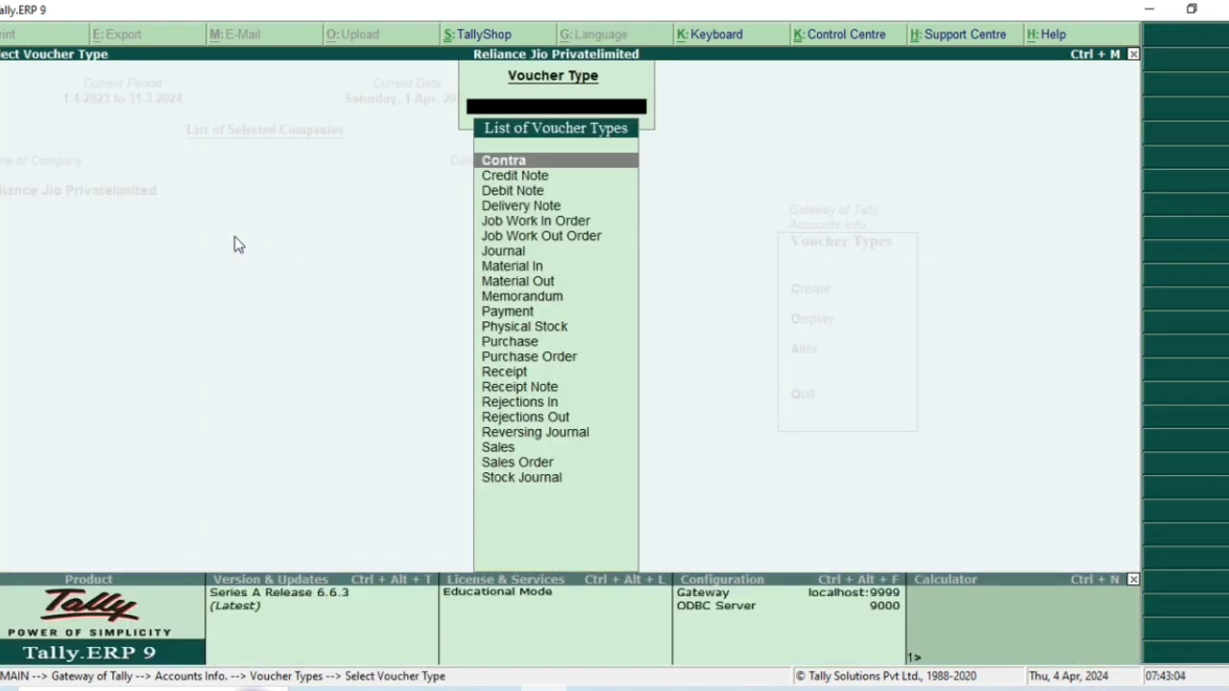
pyautogui.press('Down')
pyautogui.press('Down')
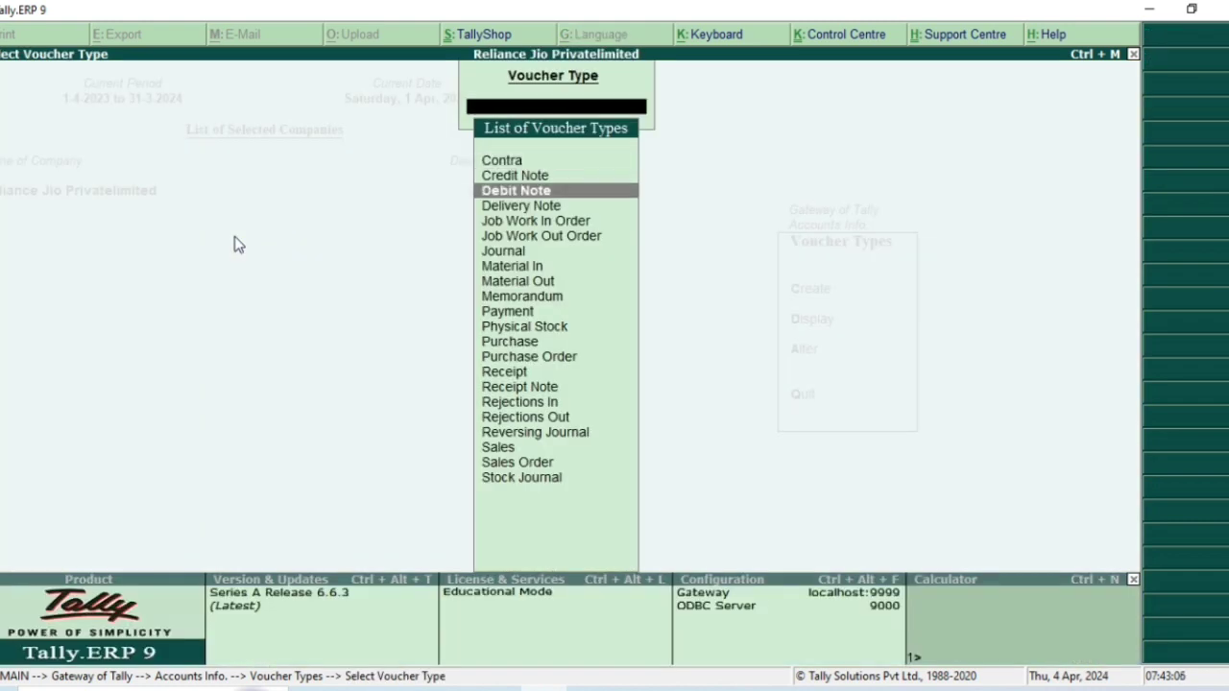
pyautogui.press('Down')
pyautogui.press('Up')
pyautogui.press('Return')
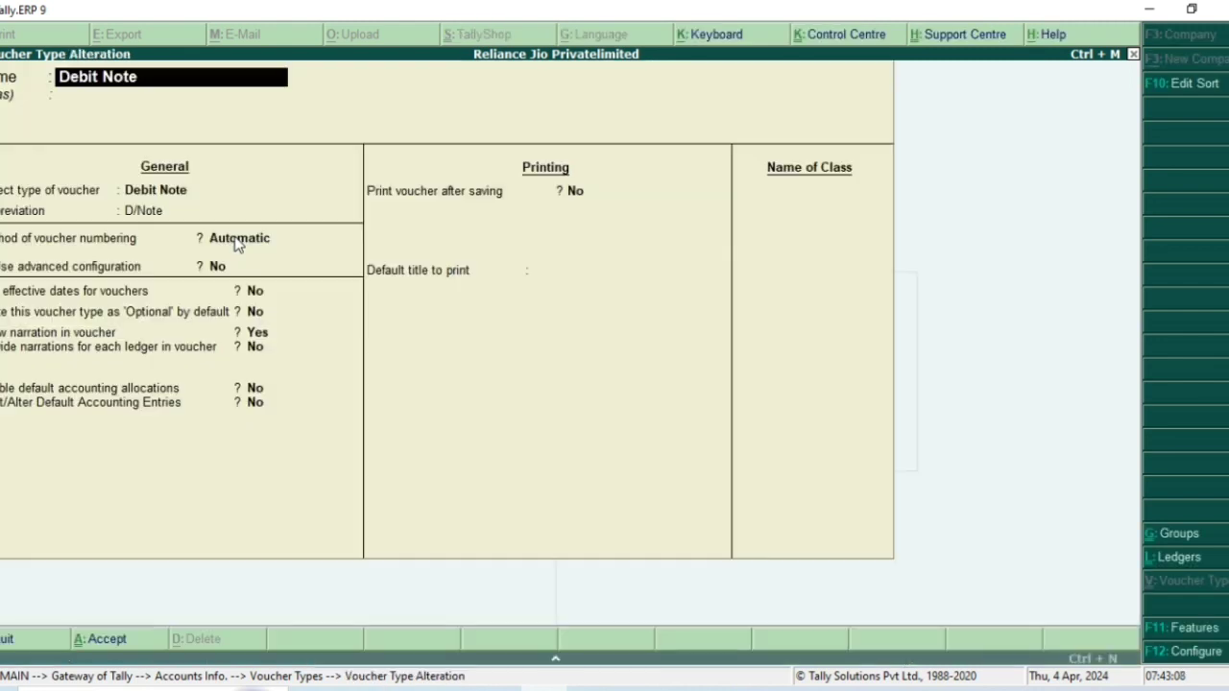
# Set the Debit Note's voucher numbering method to Automatic (Manual Override) and save the voucher type.
pyautogui.press('Return')
pyautogui.press('Return')
pyautogui.press('Return')
pyautogui.press('Return')
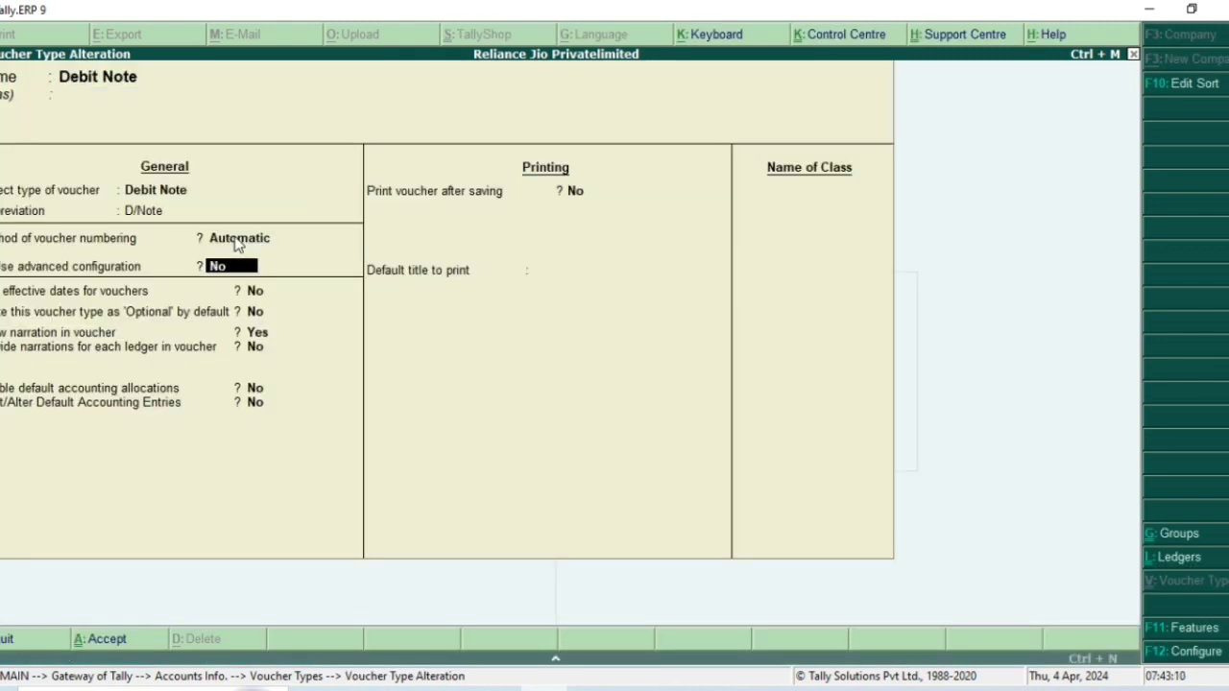
pyautogui.click(236, 240)
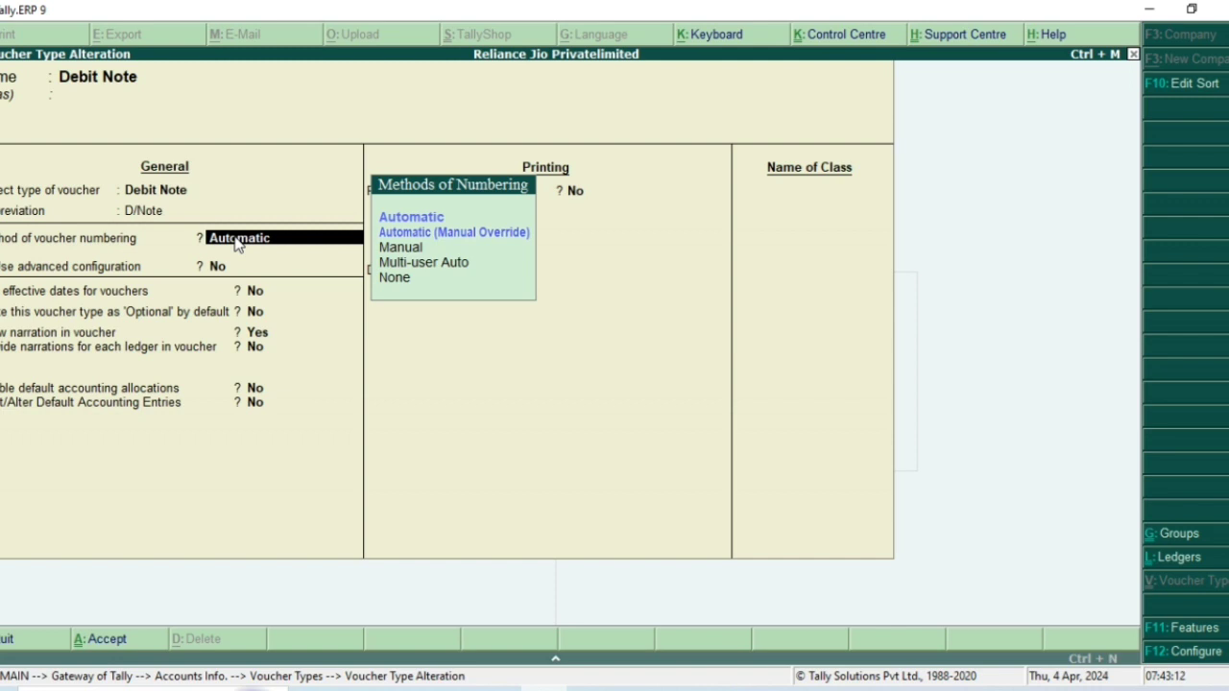
pyautogui.press('Down')
pyautogui.press('Return')
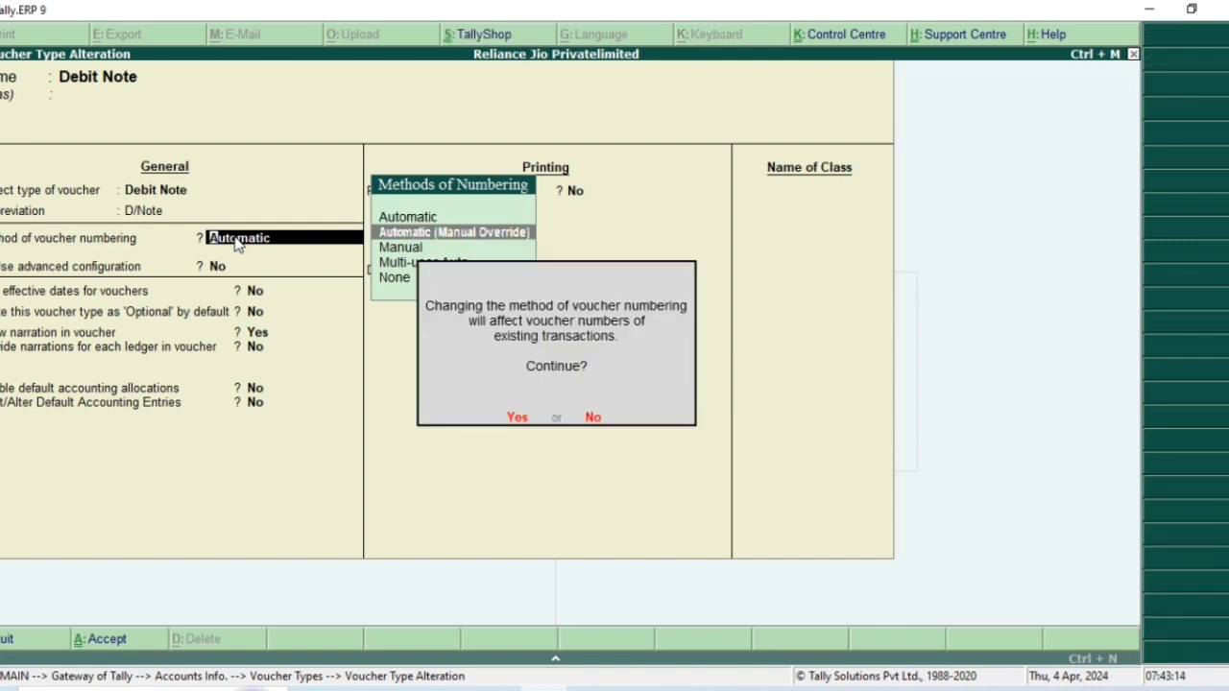
pyautogui.press('y')
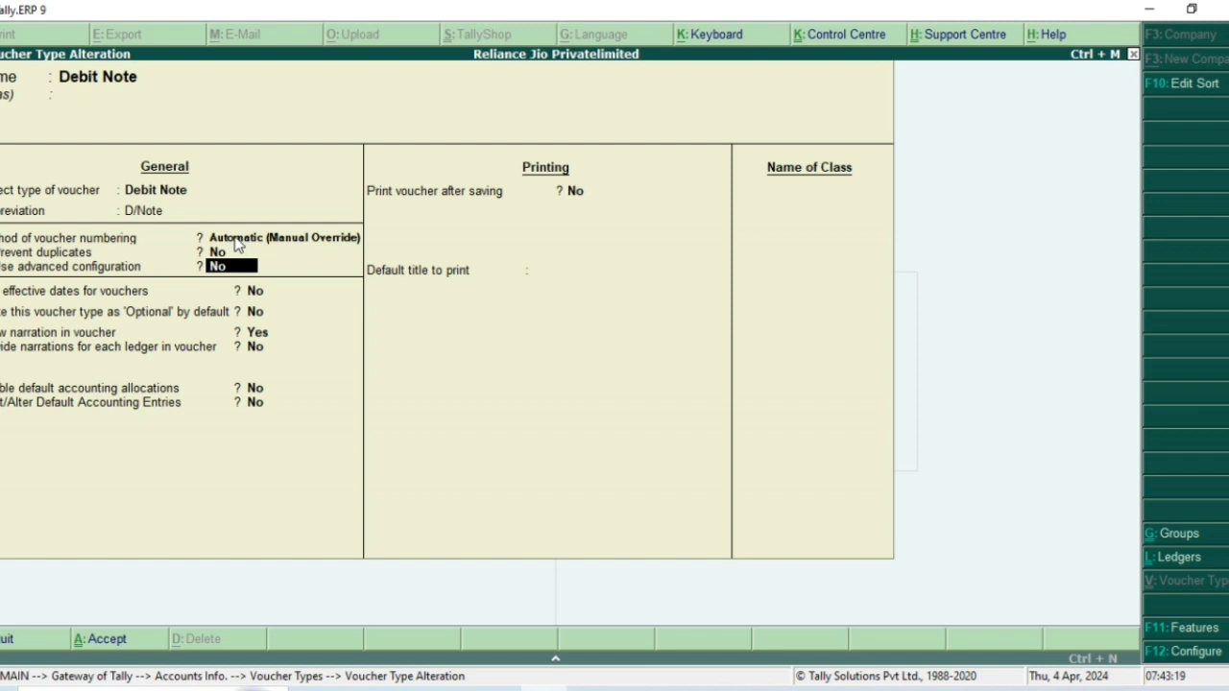
pyautogui.click(233, 237)
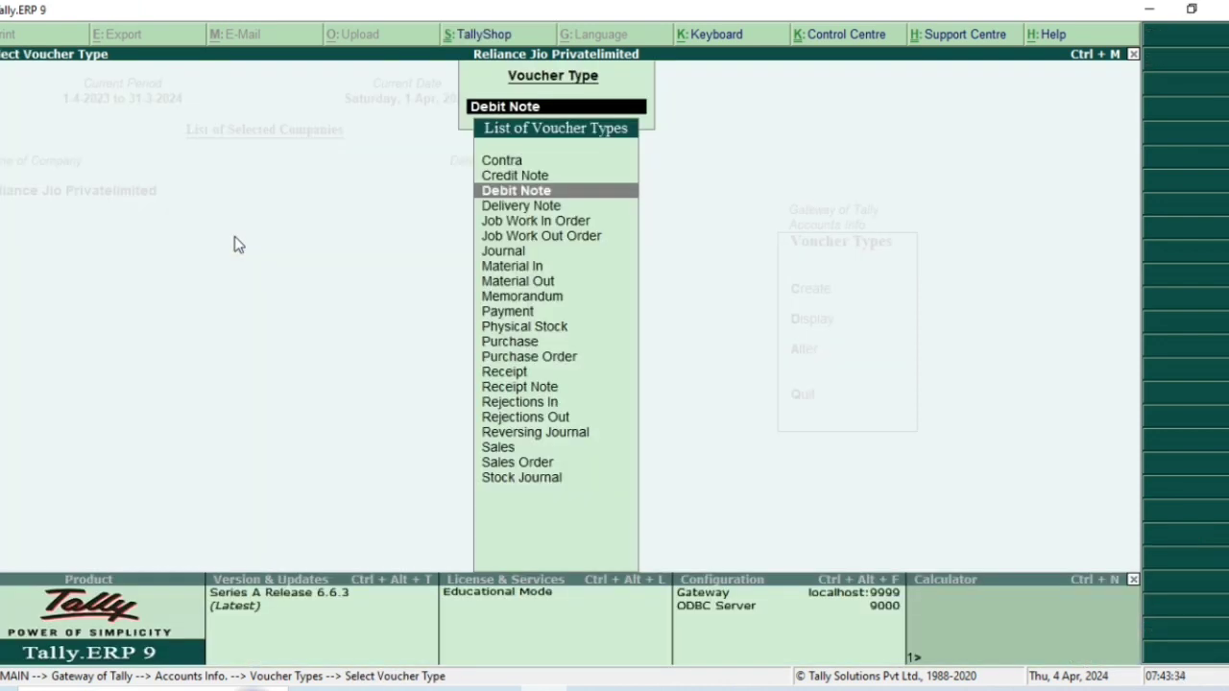
# Start a new debit note accounting voucher numbered 106, leaving the original invoice number and date blank.
pyautogui.press('Escape')
pyautogui.press('Escape')
pyautogui.press('Escape')
pyautogui.press('Down')
pyautogui.press('Down')
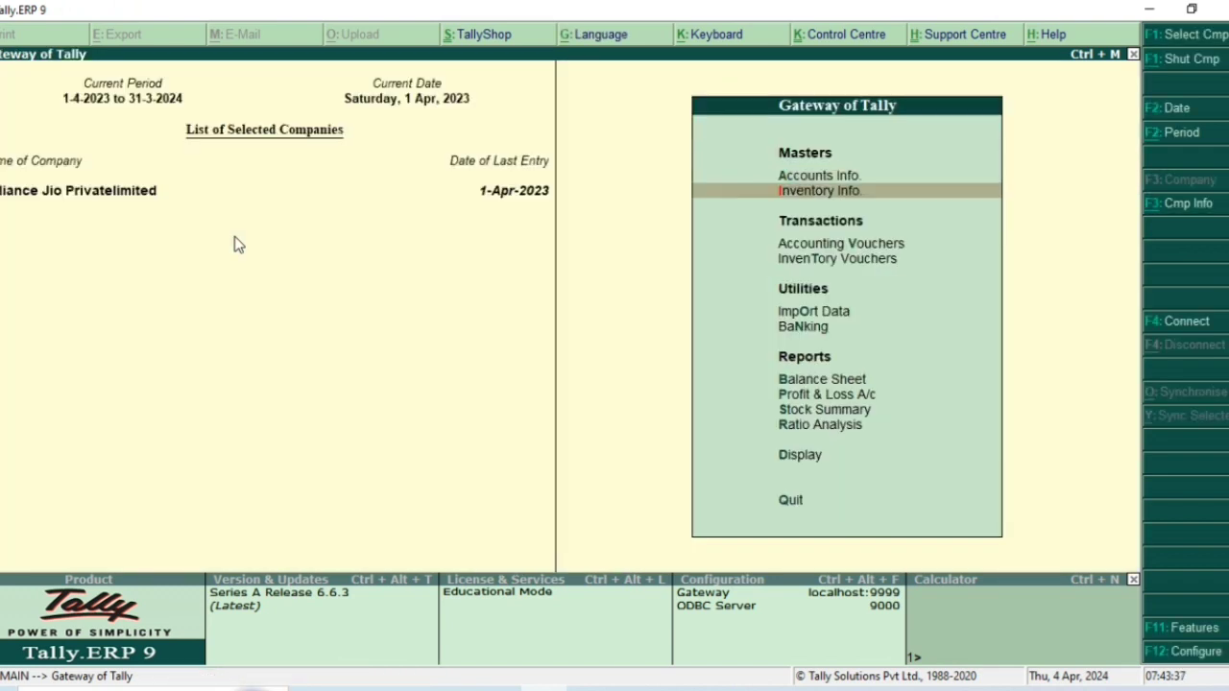
pyautogui.press('Return')
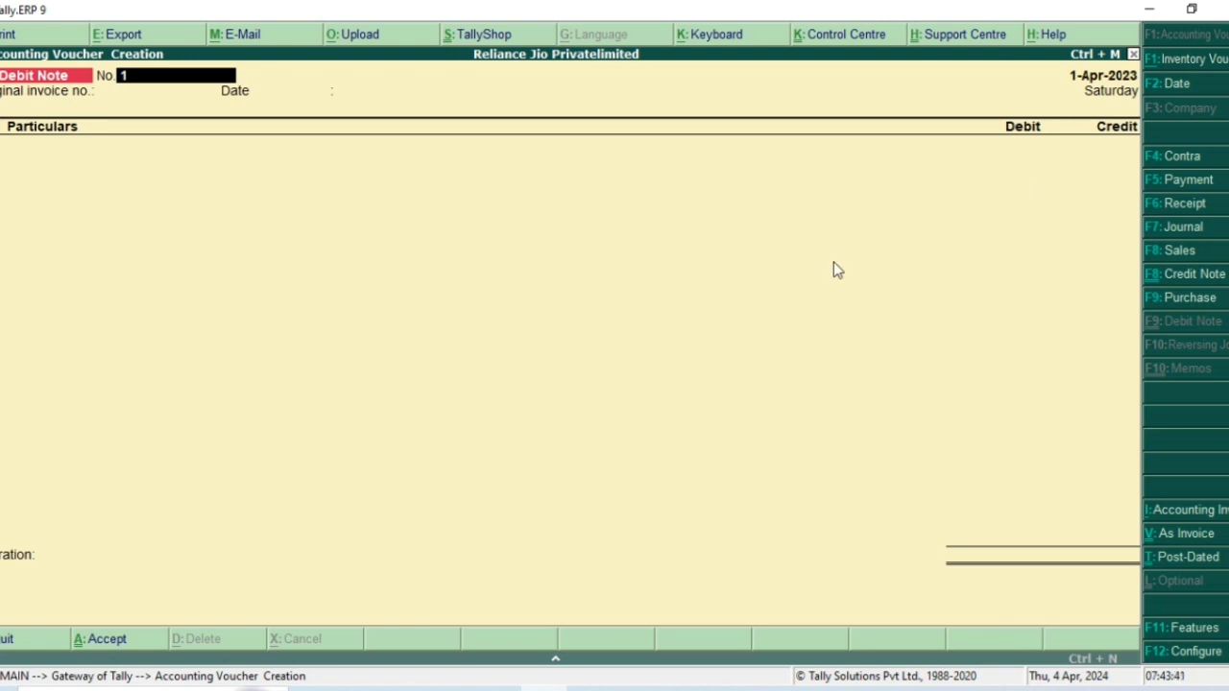
pyautogui.write('06')
pyautogui.press('Return')
pyautogui.press('Return')
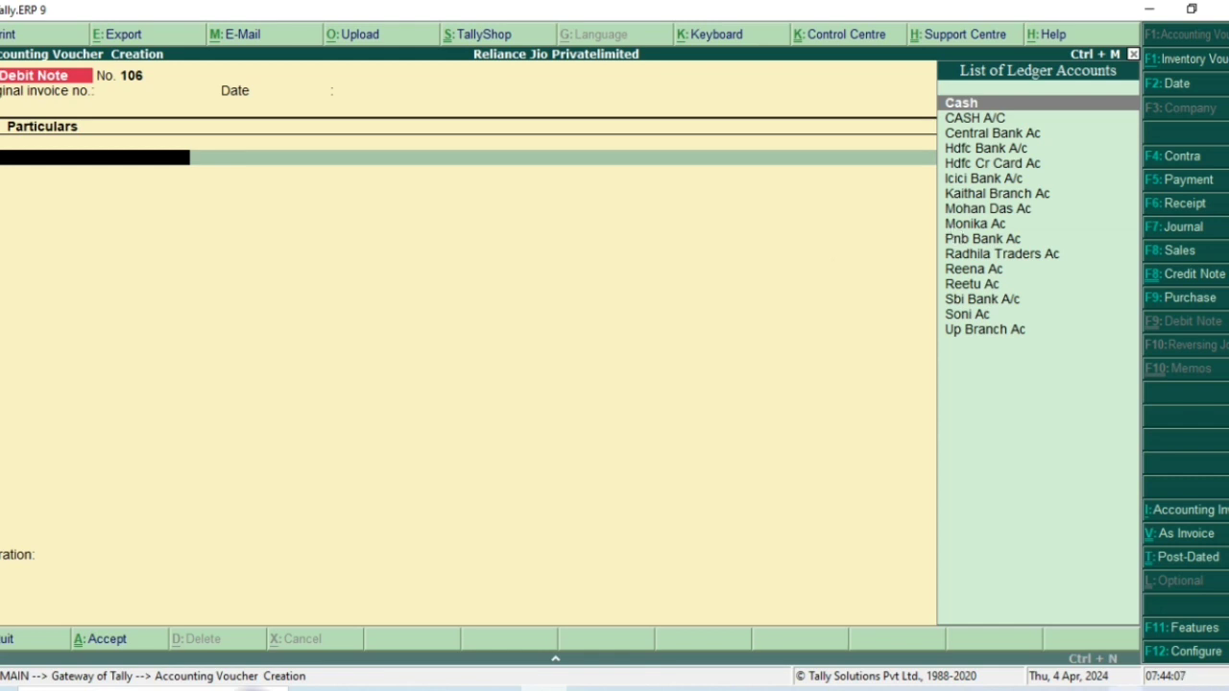
# Configure debit note entry to use Cr/Dr instead of To/By.
pyautogui.click(1179, 652)
pyautogui.press('Down')
pyautogui.press('Down')
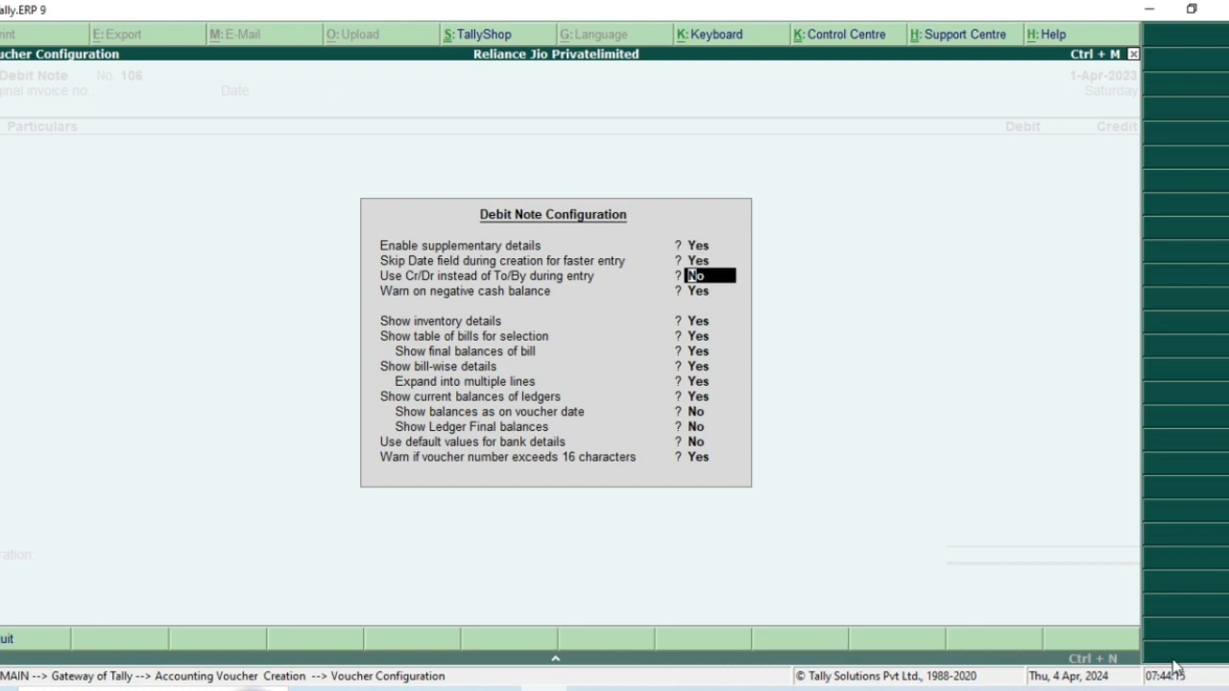
pyautogui.write('y')
pyautogui.press('Return')
pyautogui.hotkey('ctrl', 'a')
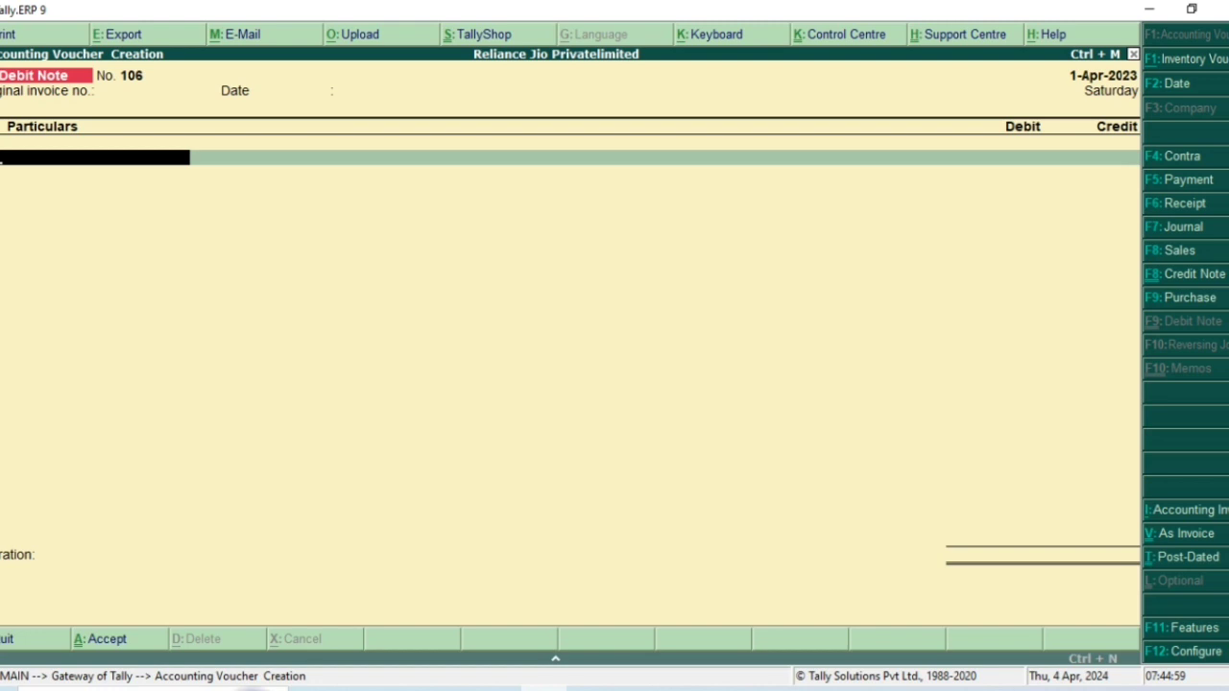
# Debit the Cash ledger with 9000 in the debit note, accepting the default buyer's details.
pyautogui.write('Cas')
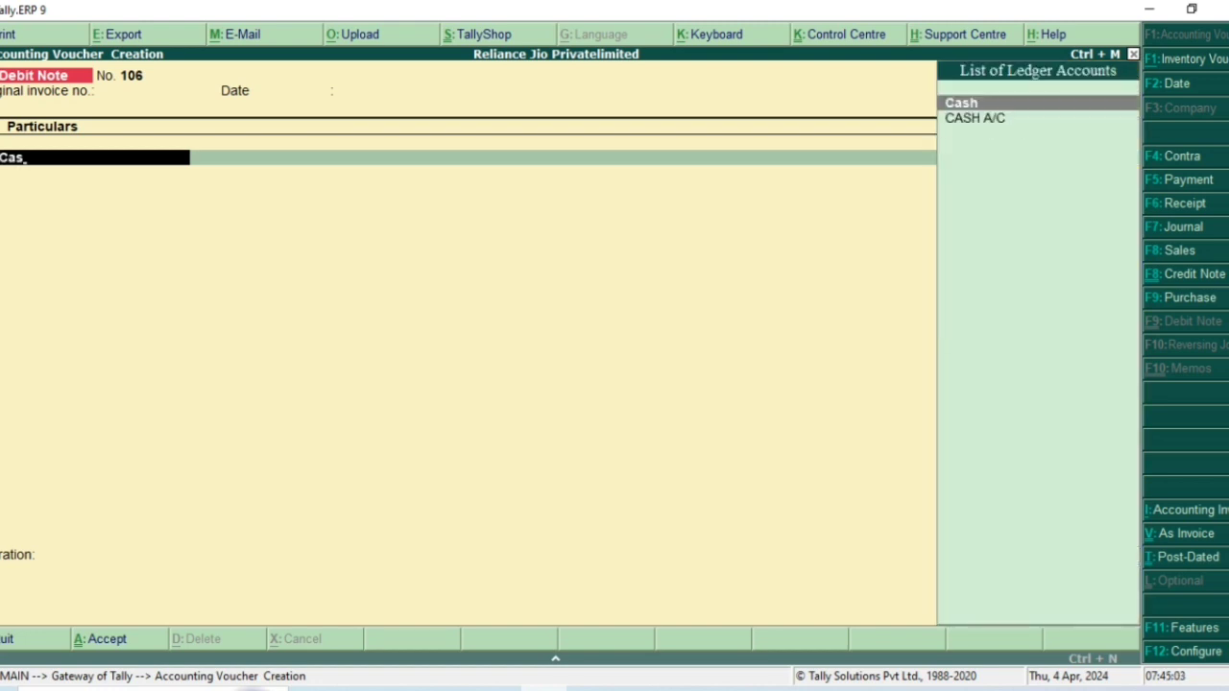
pyautogui.press('Return')
pyautogui.press('Return')
pyautogui.press('Return')
pyautogui.press('Return')
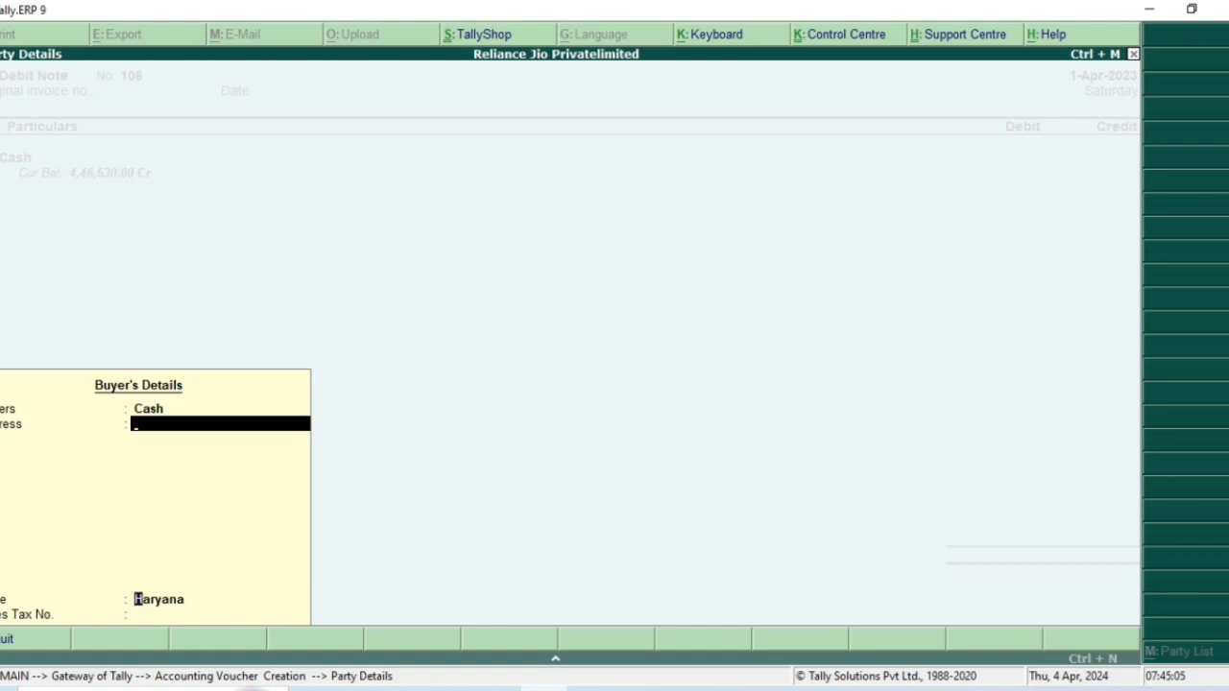
pyautogui.press('Return')
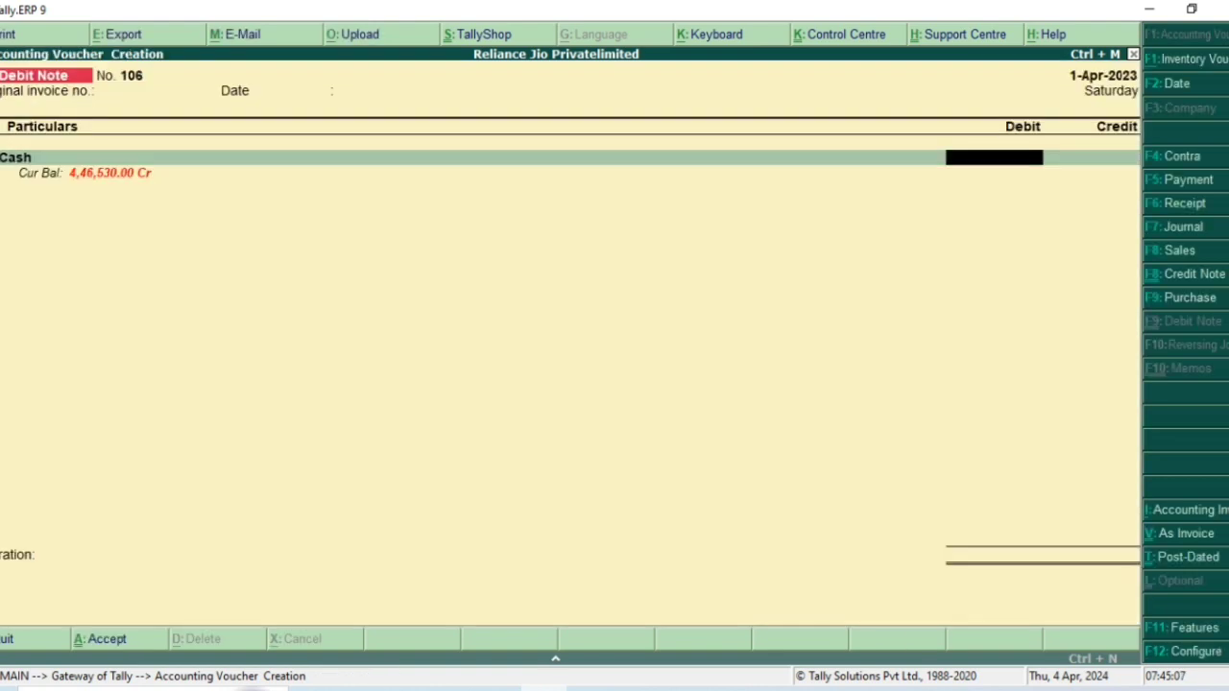
pyautogui.write('9000')
pyautogui.press('Return')
# Credit Purchase Return Ac with 9,000 in debit note 106, leaving its inventory allocations blank.
pyautogui.press('Return')
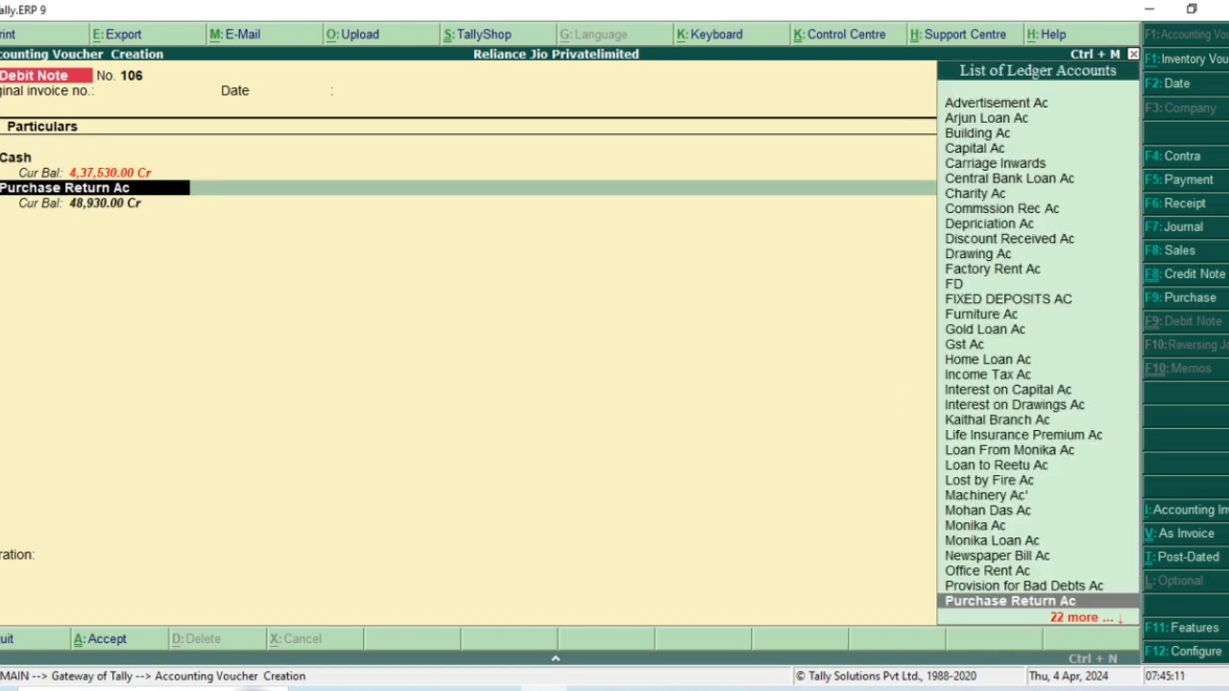
pyautogui.write('Pur')
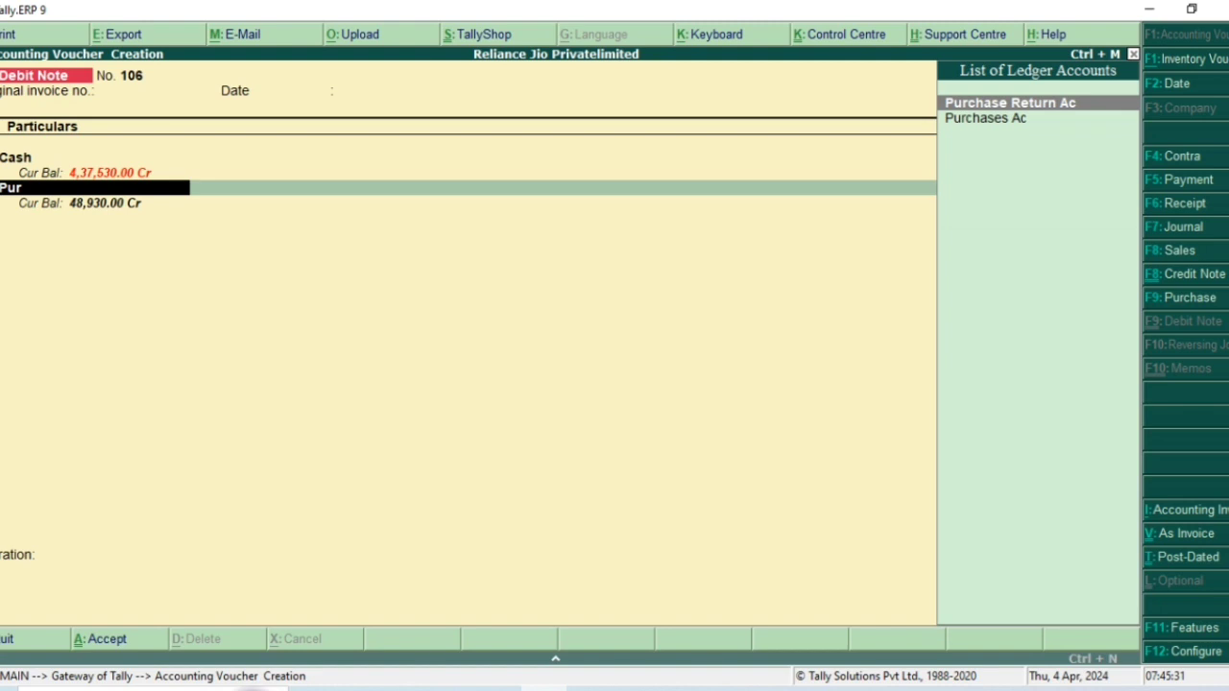
pyautogui.press('Return')
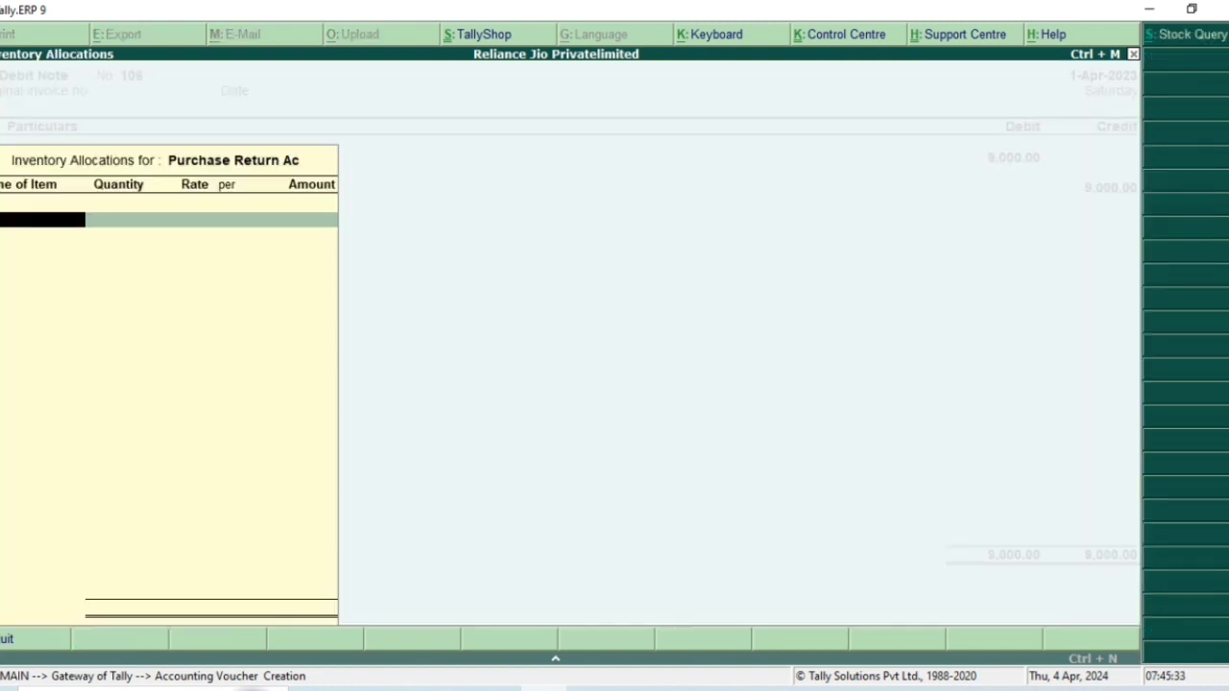
pyautogui.press('Return')
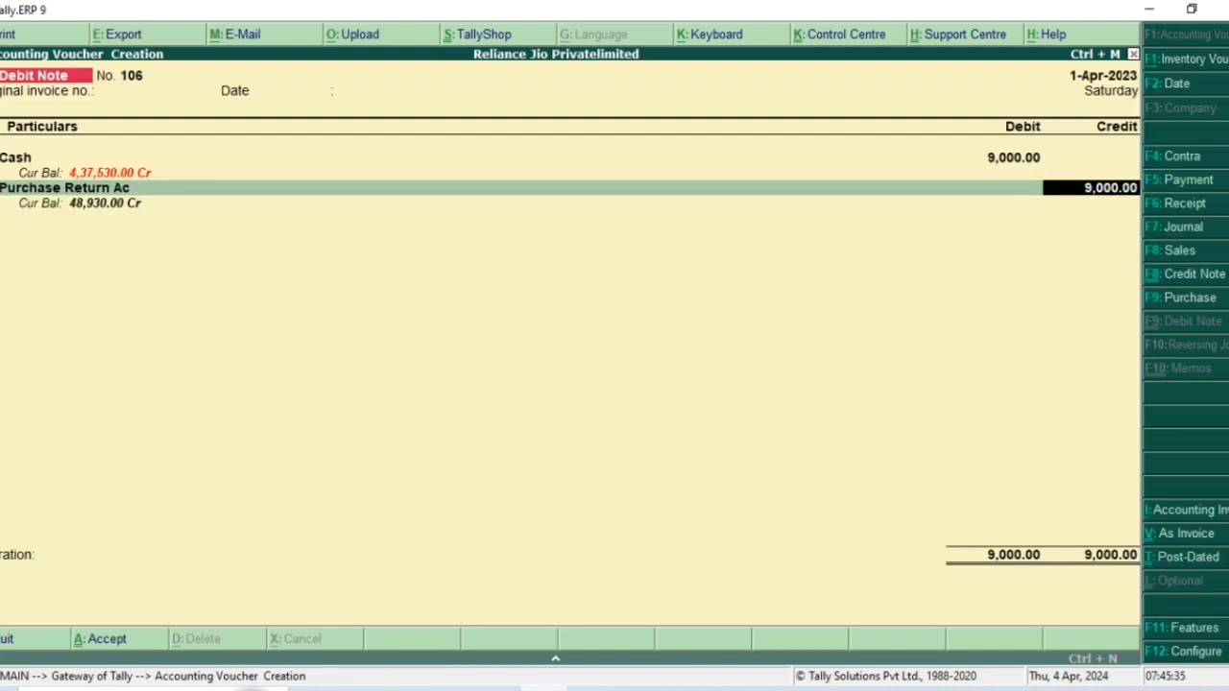
pyautogui.press('Return')
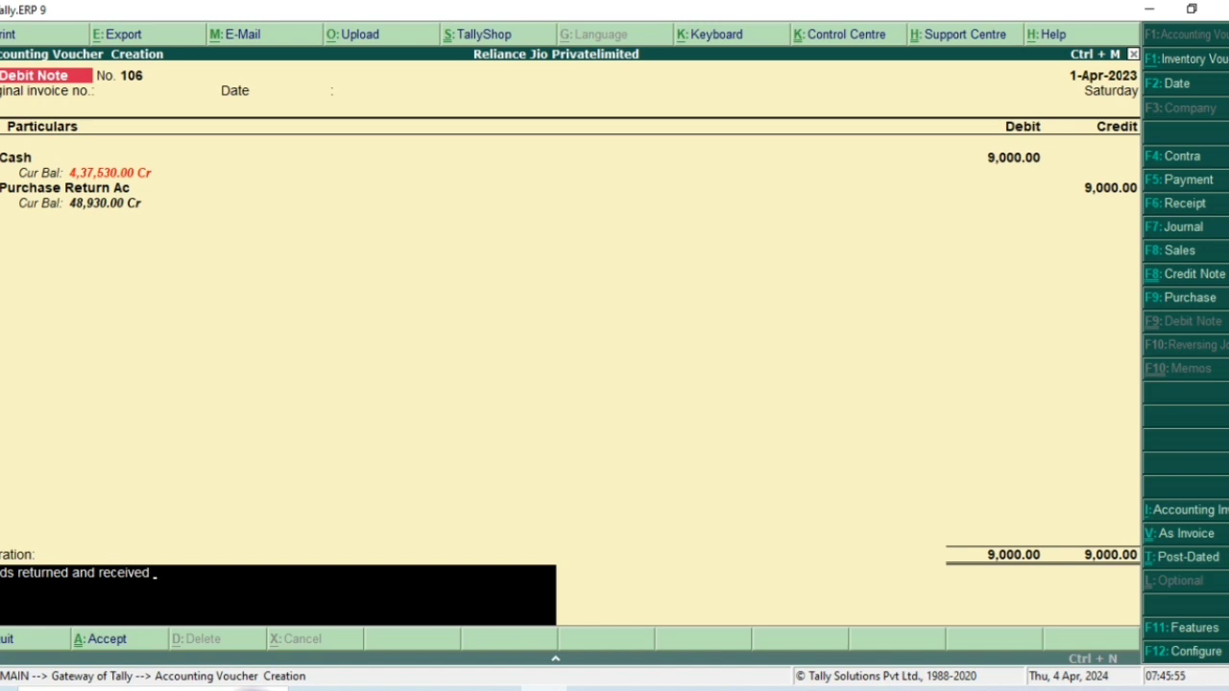
# Complete the narration as "Goods returned and received payment in cash" and save debit note 106.
pyautogui.write('payment in cash.')
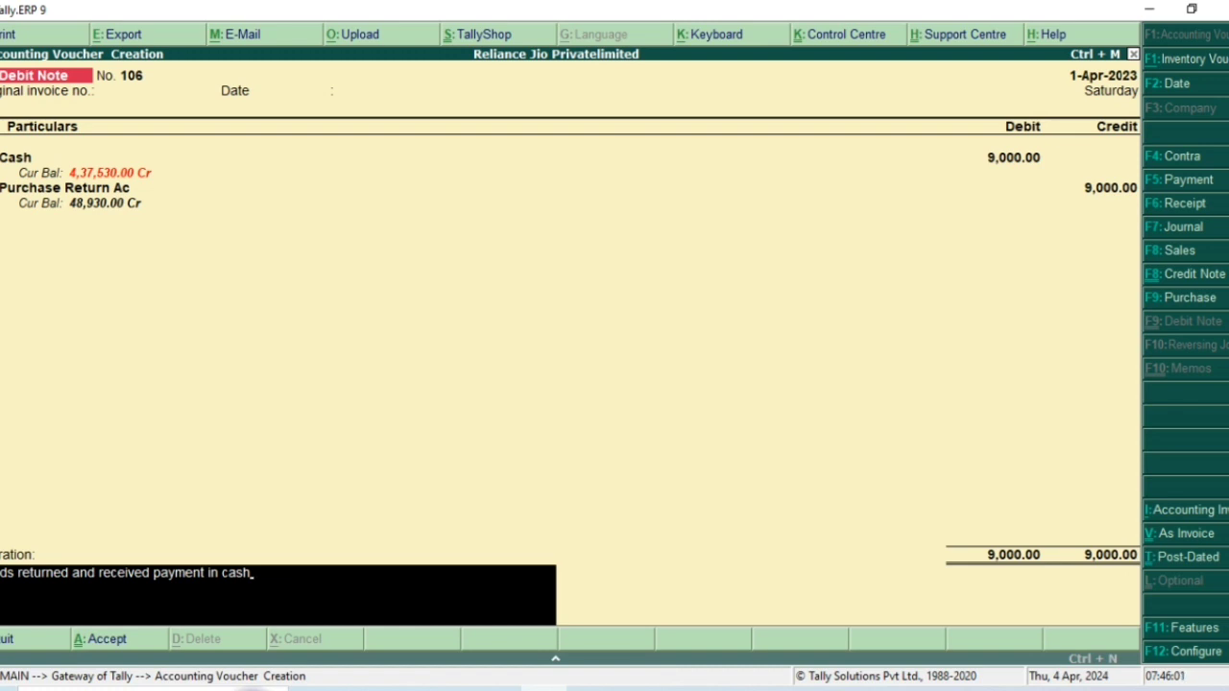
pyautogui.press('Return')
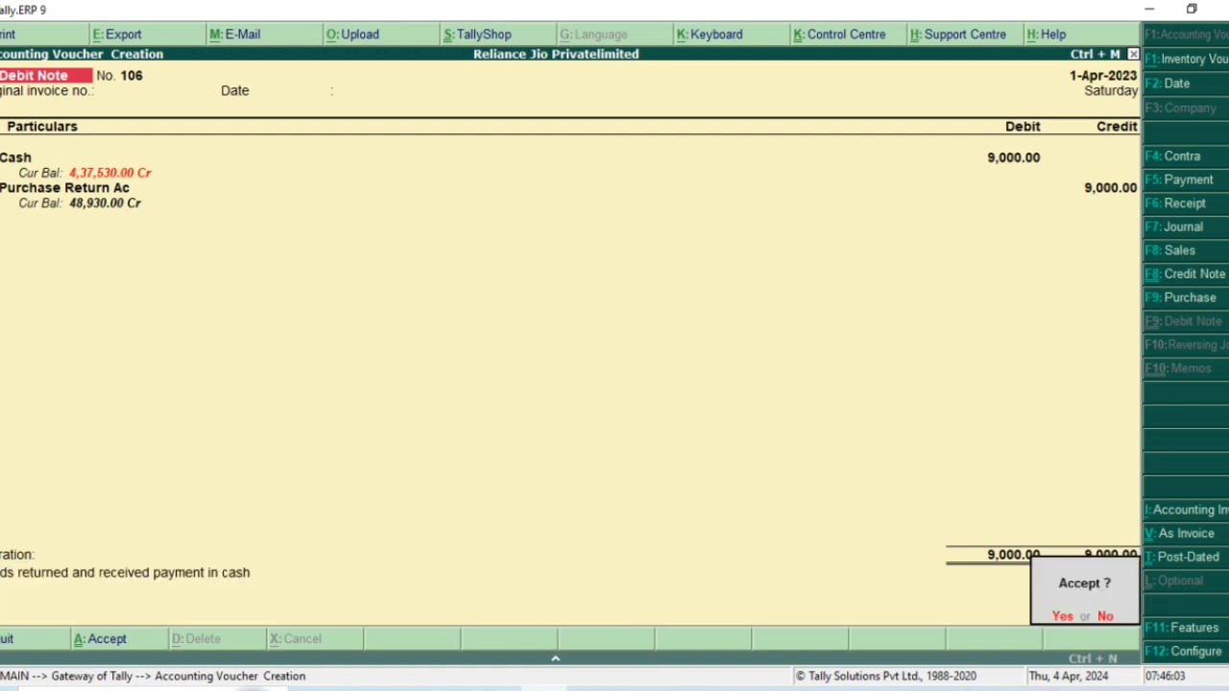
pyautogui.press('Return')
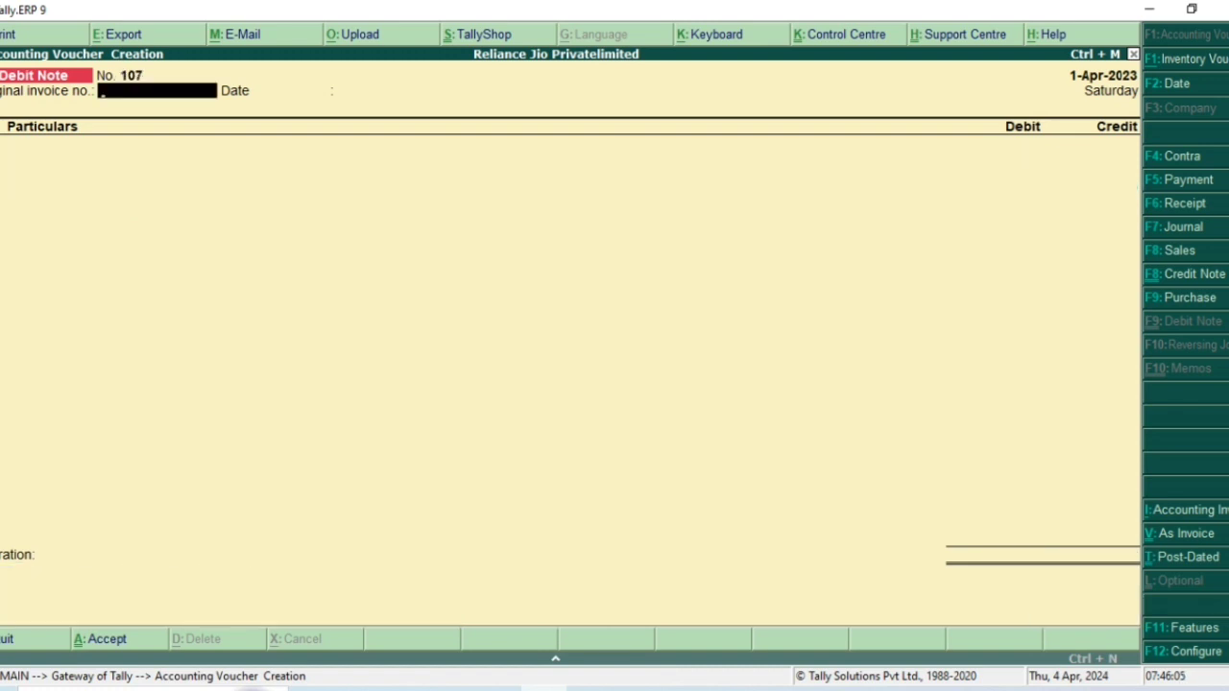
# In debit note 107, leave the original invoice details blank and choose Hdfc Bank A/c as the debit ledger, accepting the default buyer's details.
pyautogui.press('Return')
pyautogui.press('Return')
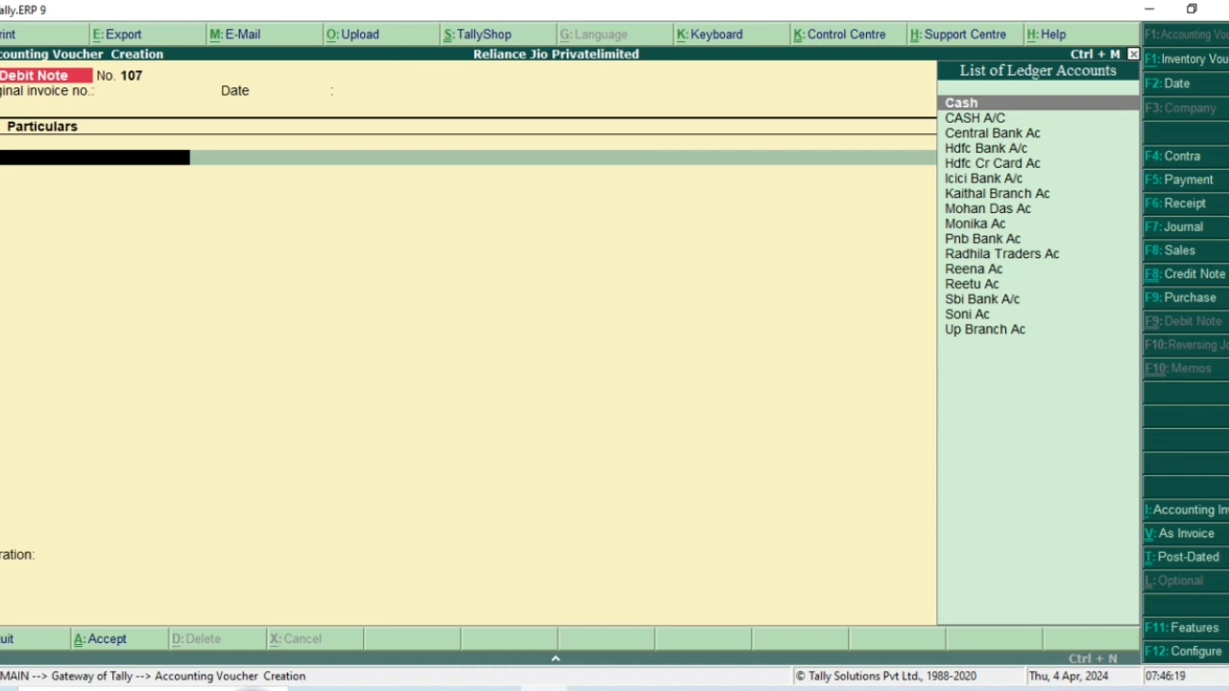
pyautogui.write('Hdfc')
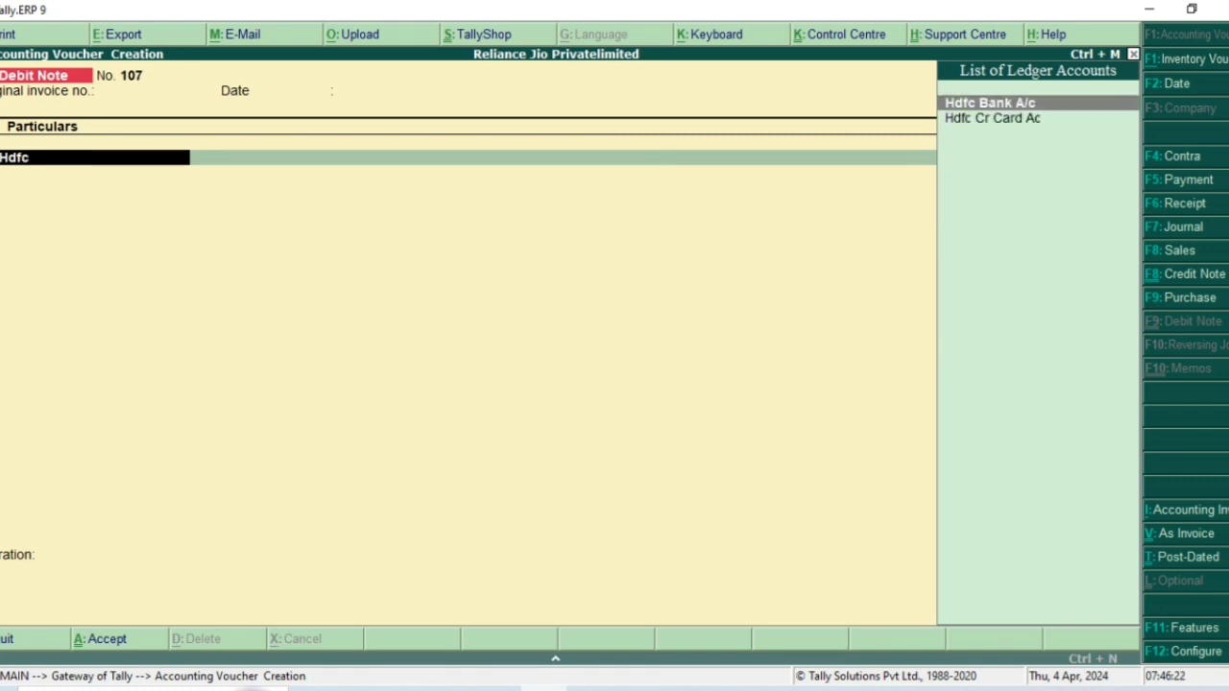
pyautogui.press('Return')
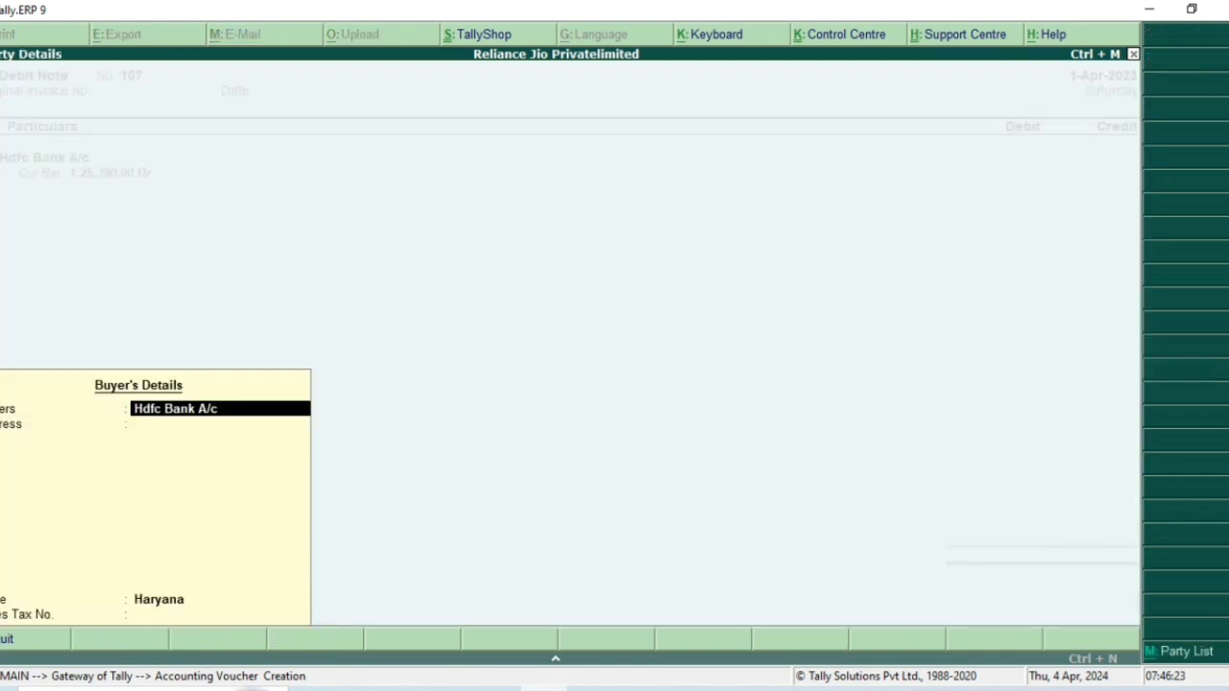
pyautogui.press('Return')
pyautogui.press('Return')
pyautogui.press('Return')
pyautogui.press('Return')
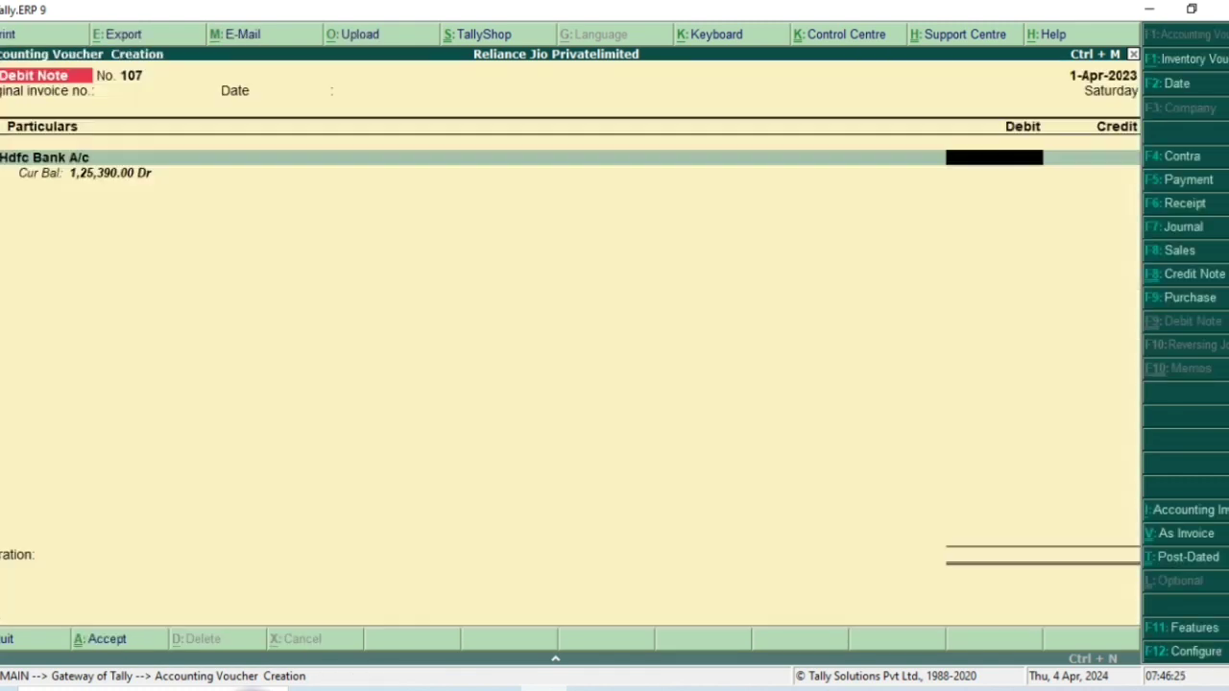
# Debit Hdfc Bank A/c with 670 and accept the Cheque/DD bank allocation without an instrument number.
pyautogui.write('670')
pyautogui.press('Return')
pyautogui.press('Return')
pyautogui.press('Return')
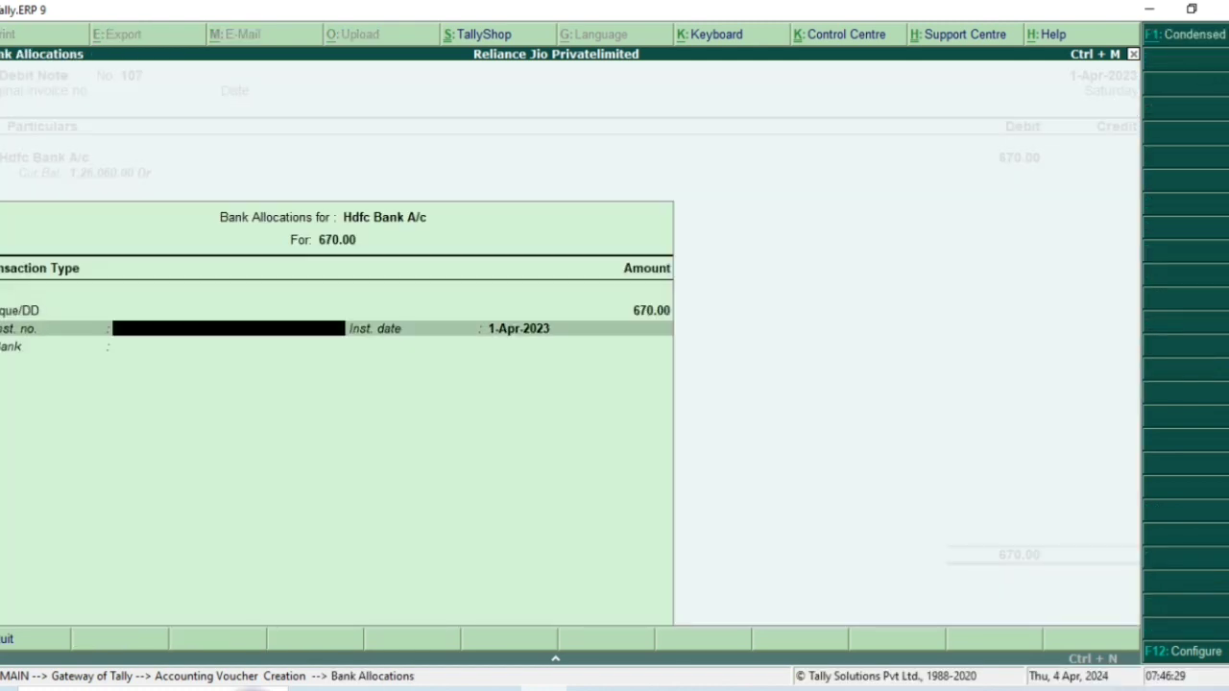
pyautogui.press('Return')
pyautogui.press('Return')
# Credit Purchase Return Ac with 670 in debit note 107, without allocating any stock items.
pyautogui.press('Return')
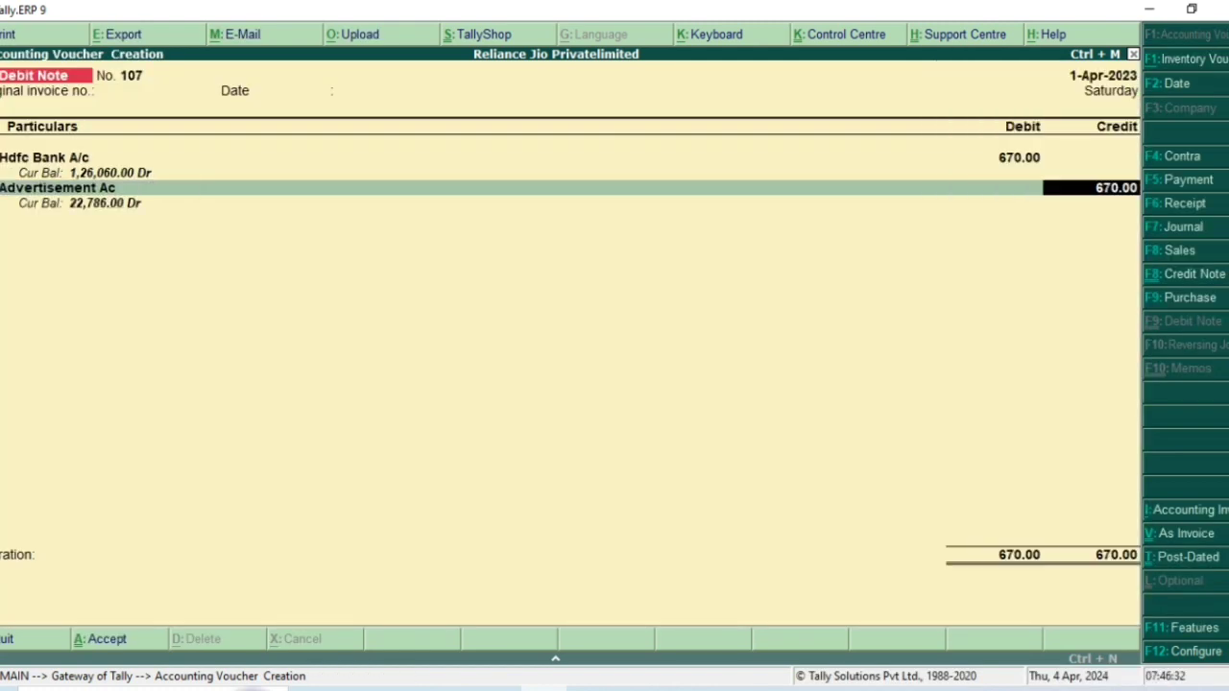
pyautogui.press('BackSpace')
pyautogui.write('Pur')
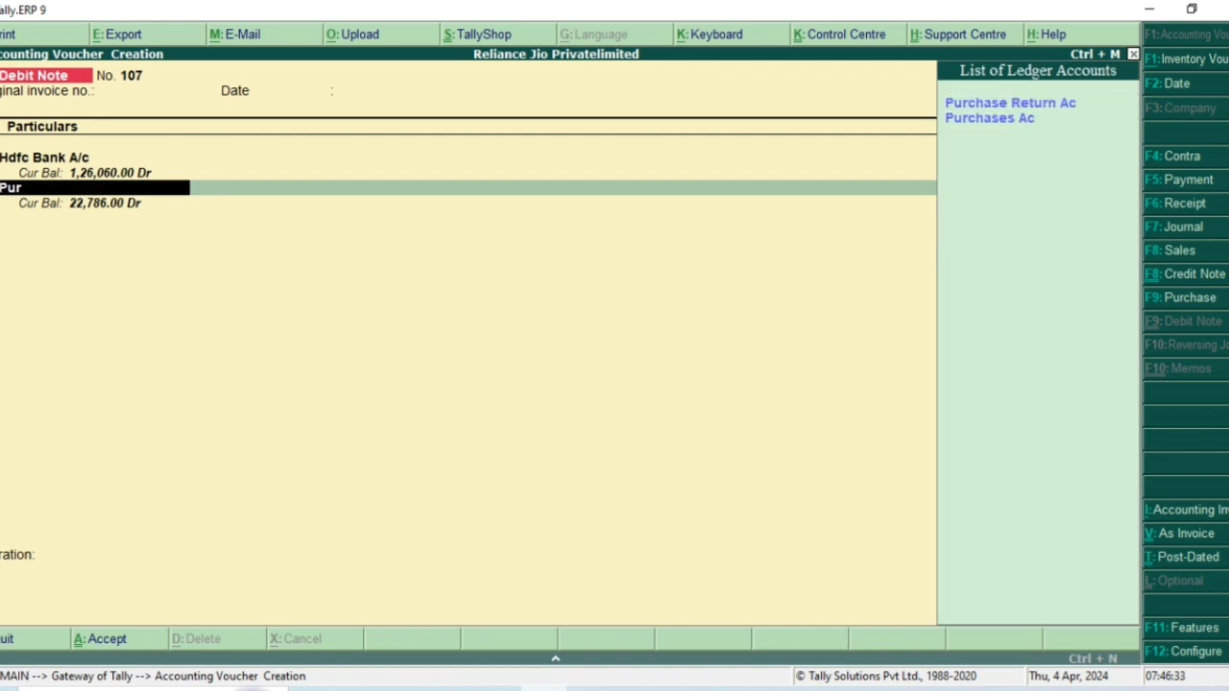
pyautogui.press('Return')
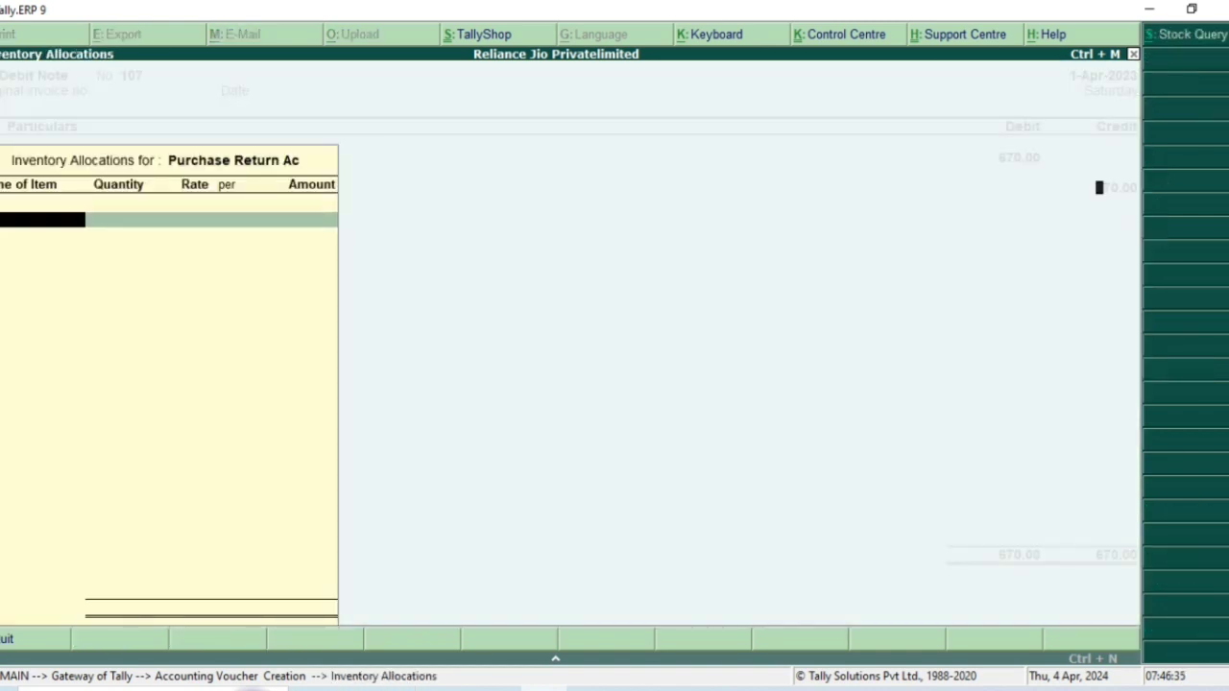
pyautogui.press('Return')
pyautogui.press('Return')
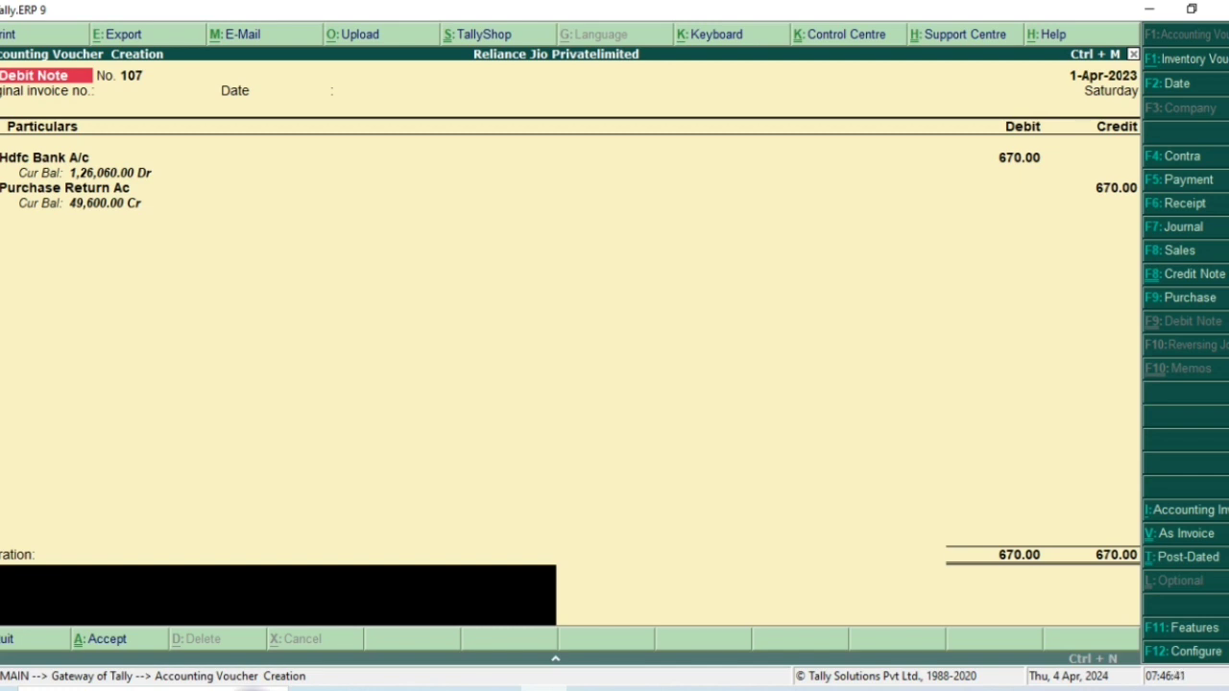
# Enter the narration "Goods returnred and received payment by hdfc bank" and save debit note 107.
pyautogui.write('ds returnred and')
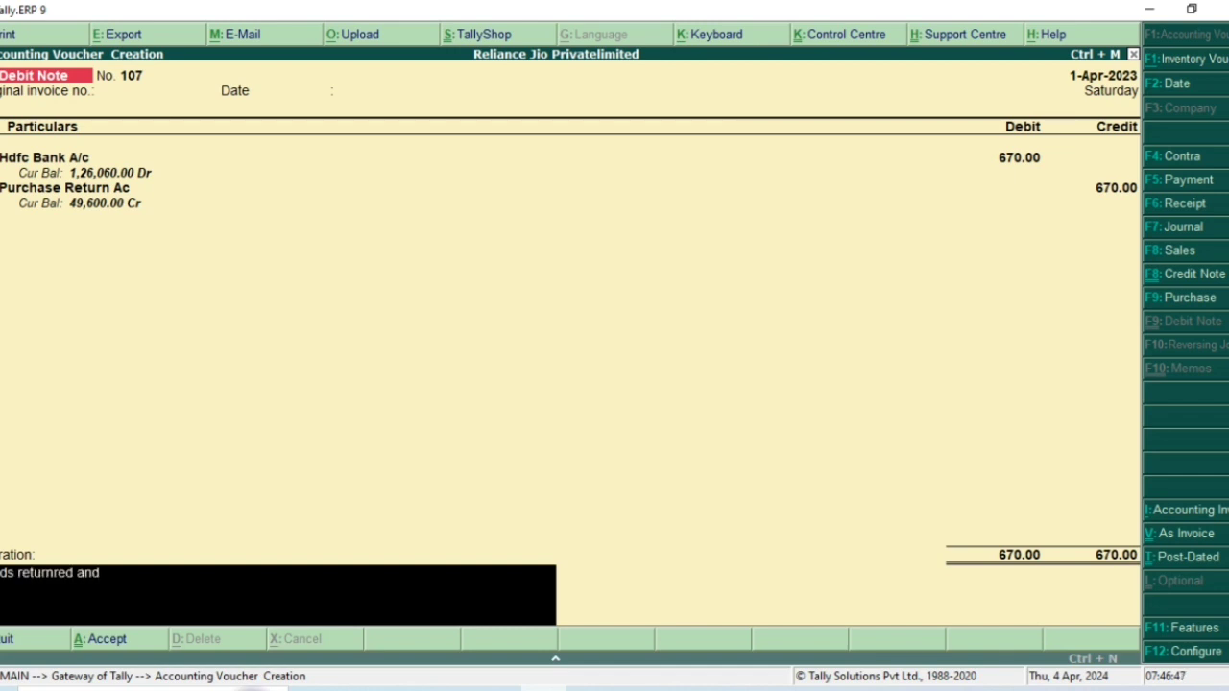
pyautogui.write(' received payment')
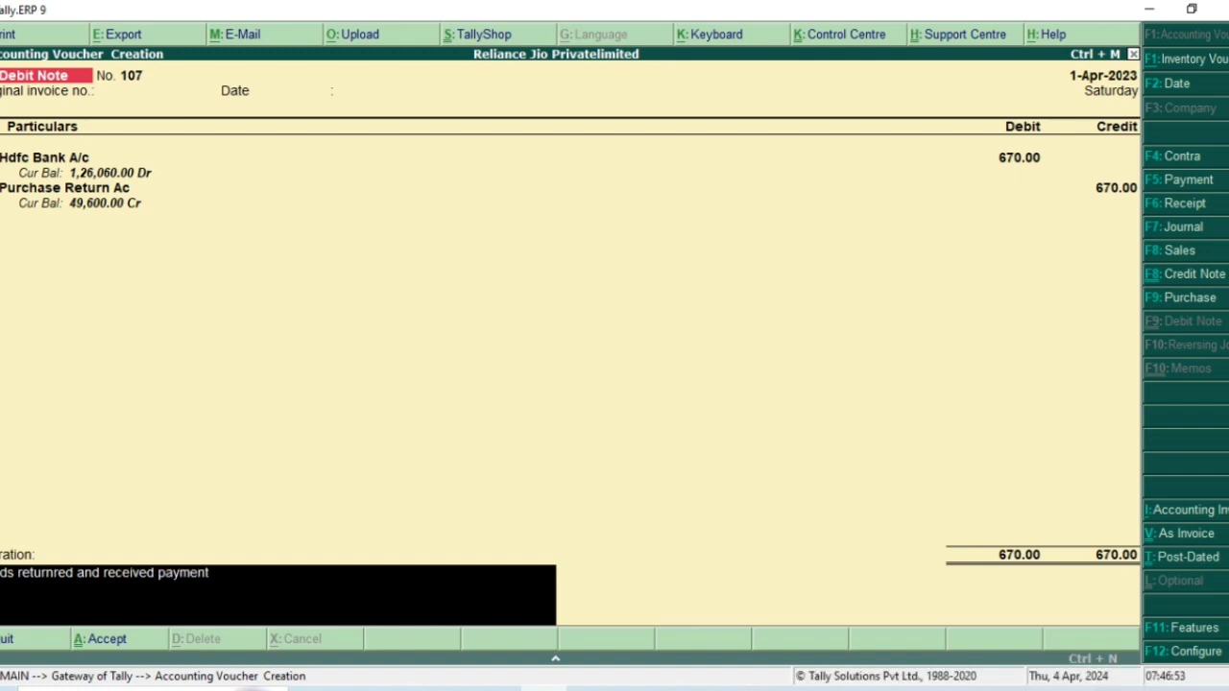
pyautogui.write(' by hdfc bank')
pyautogui.press('Return')
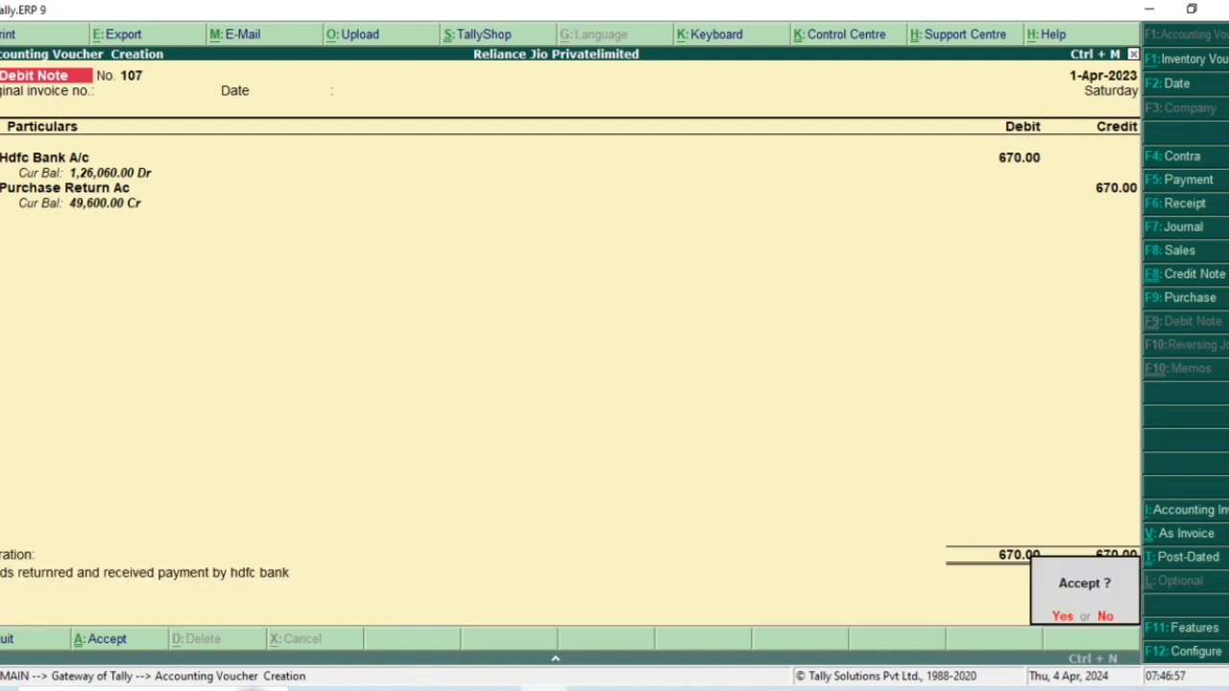
pyautogui.press('Return')
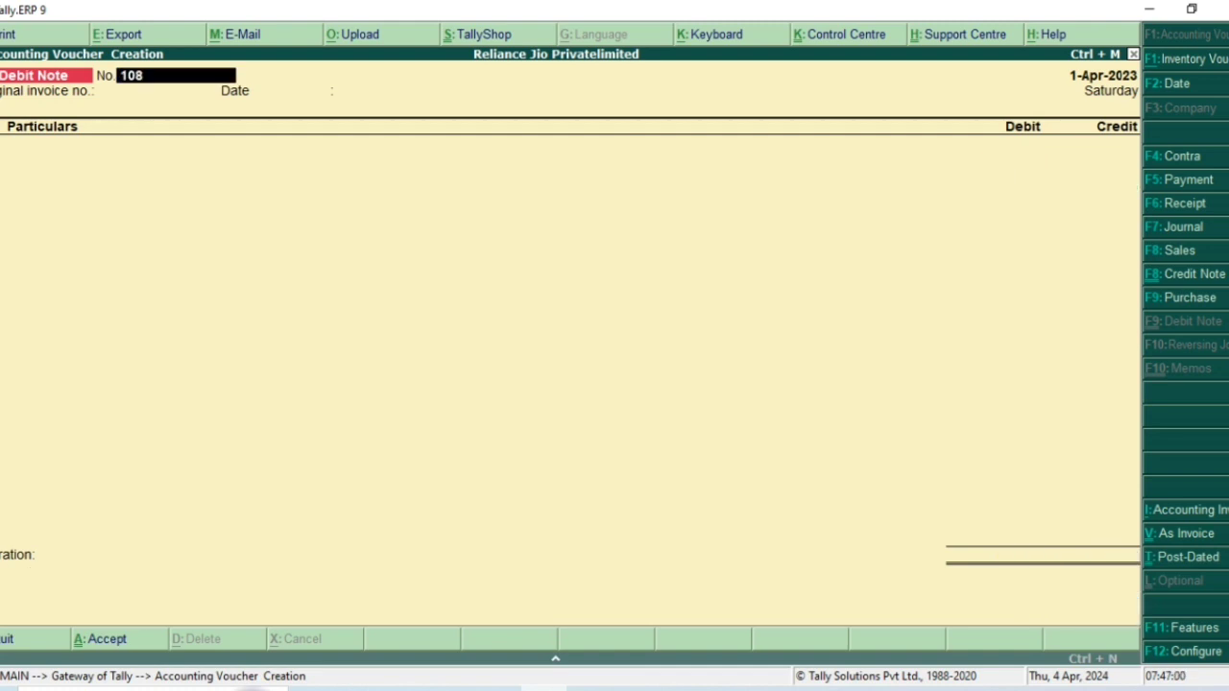
# In debit note 108, leave the original invoice details blank and choose the second party ledger matching "Mo", accepting the default buyer's details.
pyautogui.press('Return')
pyautogui.press('Return')
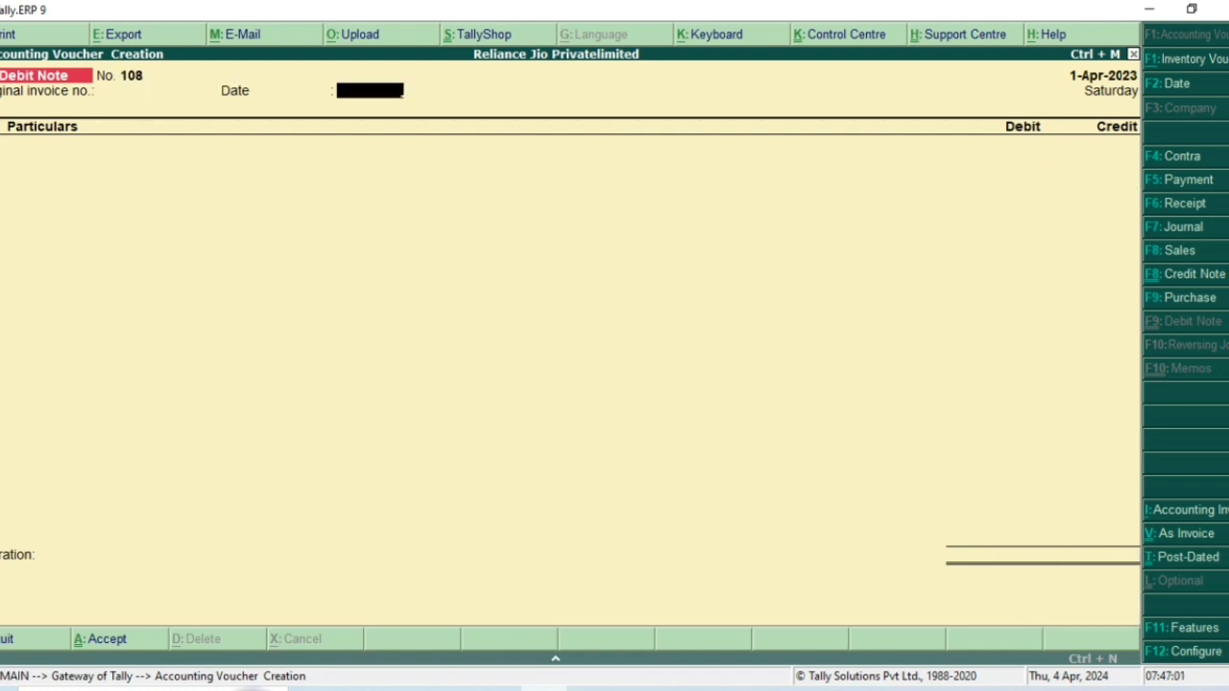
pyautogui.press('Return')
pyautogui.write('Mo')
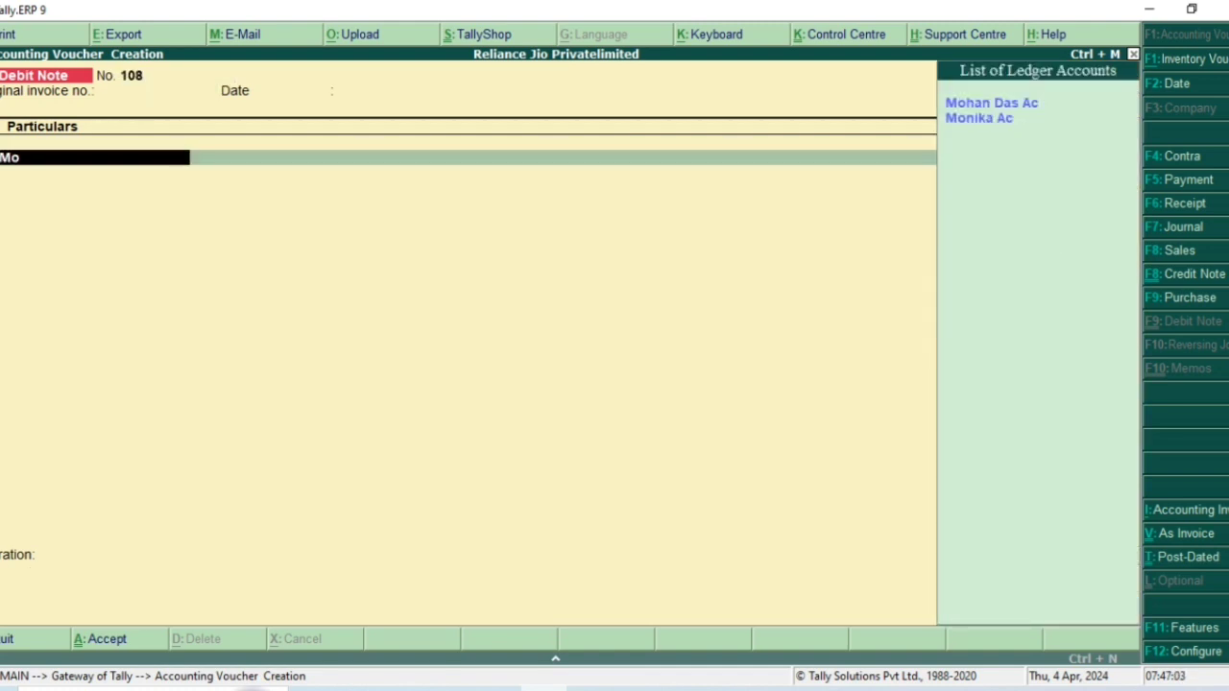
pyautogui.press('Down')
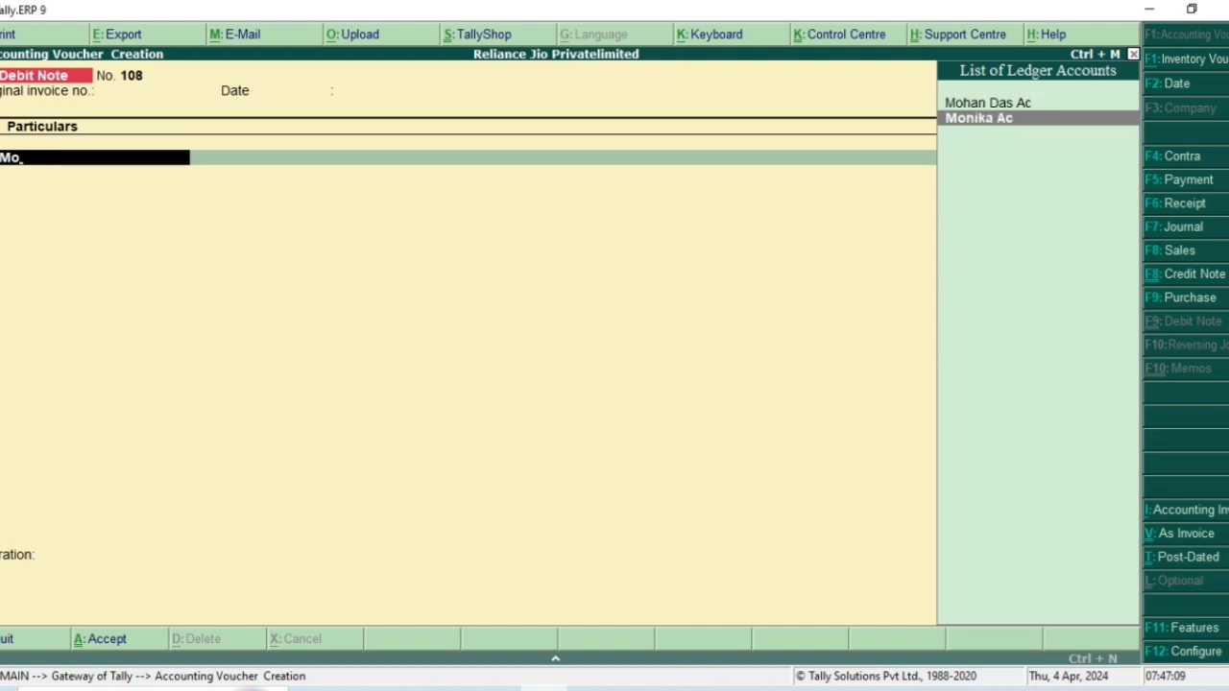
pyautogui.press('Return')
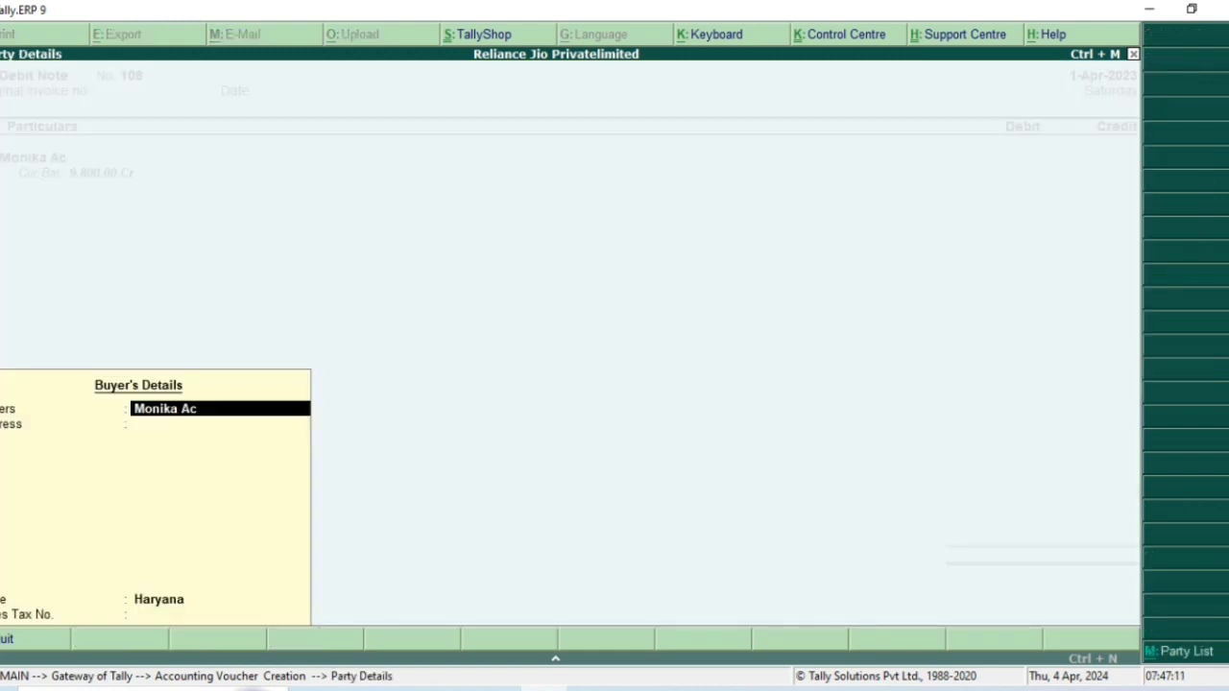
pyautogui.press('Return')
pyautogui.press('Return')
pyautogui.press('Return')
pyautogui.press('Return')
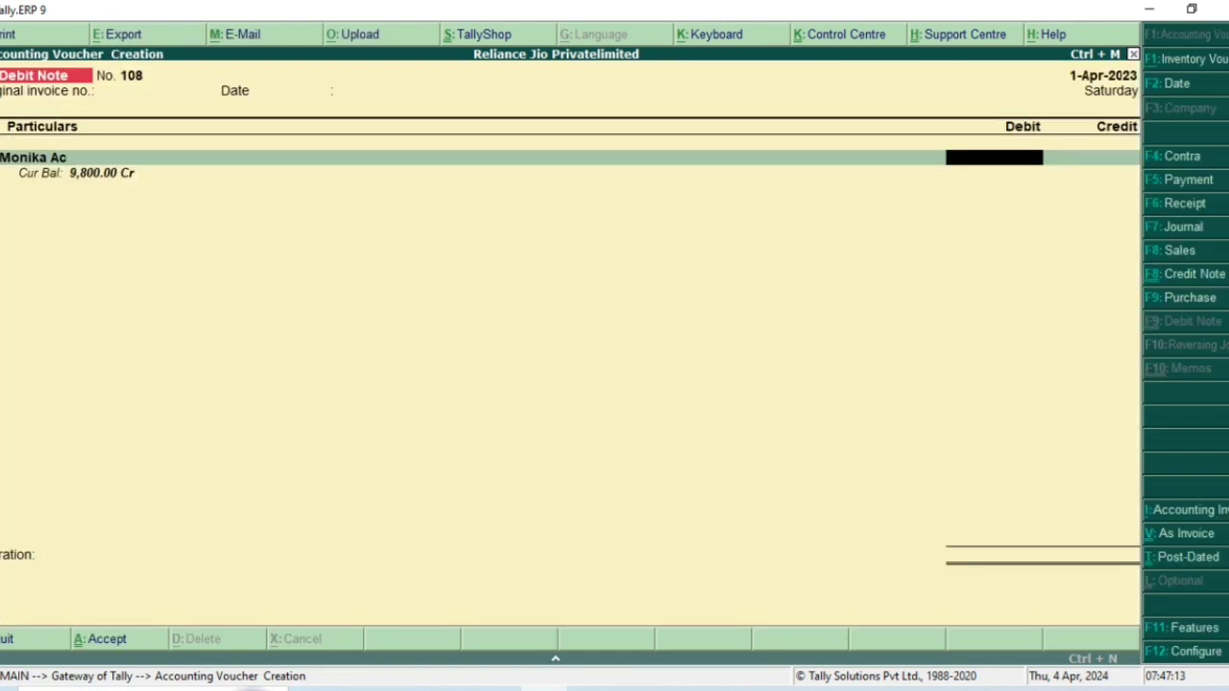
# Debit the party's ledger with 890 and allocate the full amount On Account in the bill-wise details.
pyautogui.write('890')
pyautogui.press('Return')
pyautogui.press('Return')
pyautogui.press('Return')
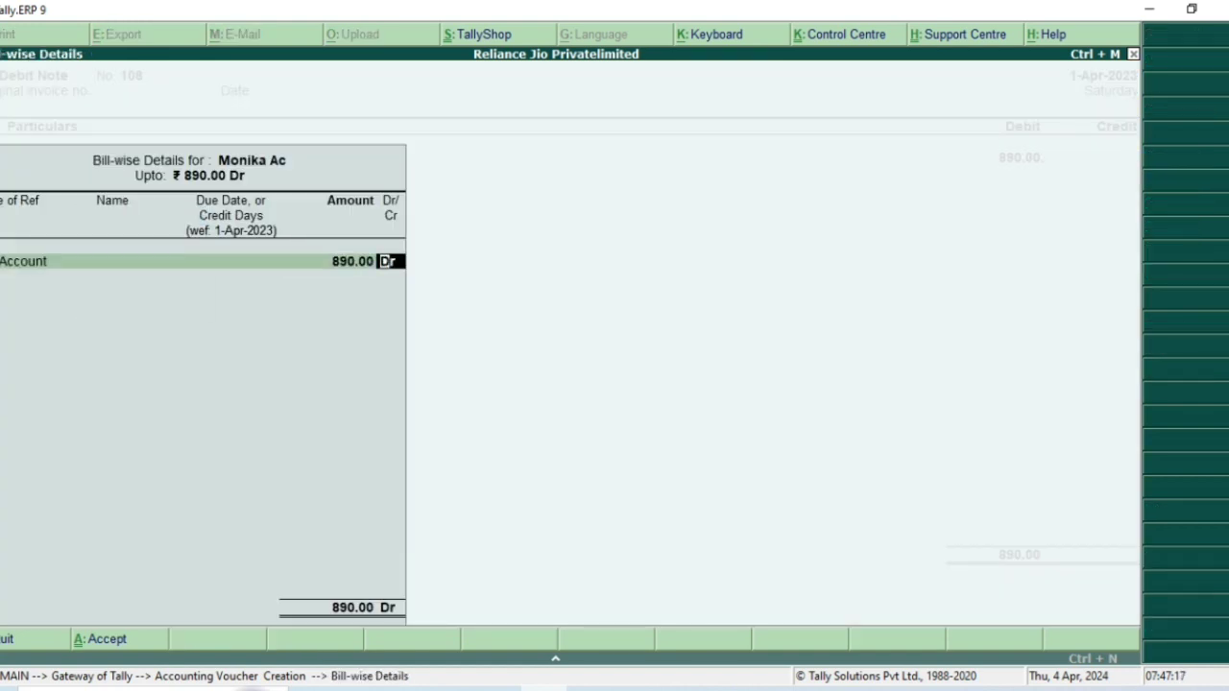
pyautogui.press('Return')
# Credit Purchase Return Ac with 890, leave the inventory allocations blank, and begin the narration with "Goods re".
pyautogui.write('Pur')
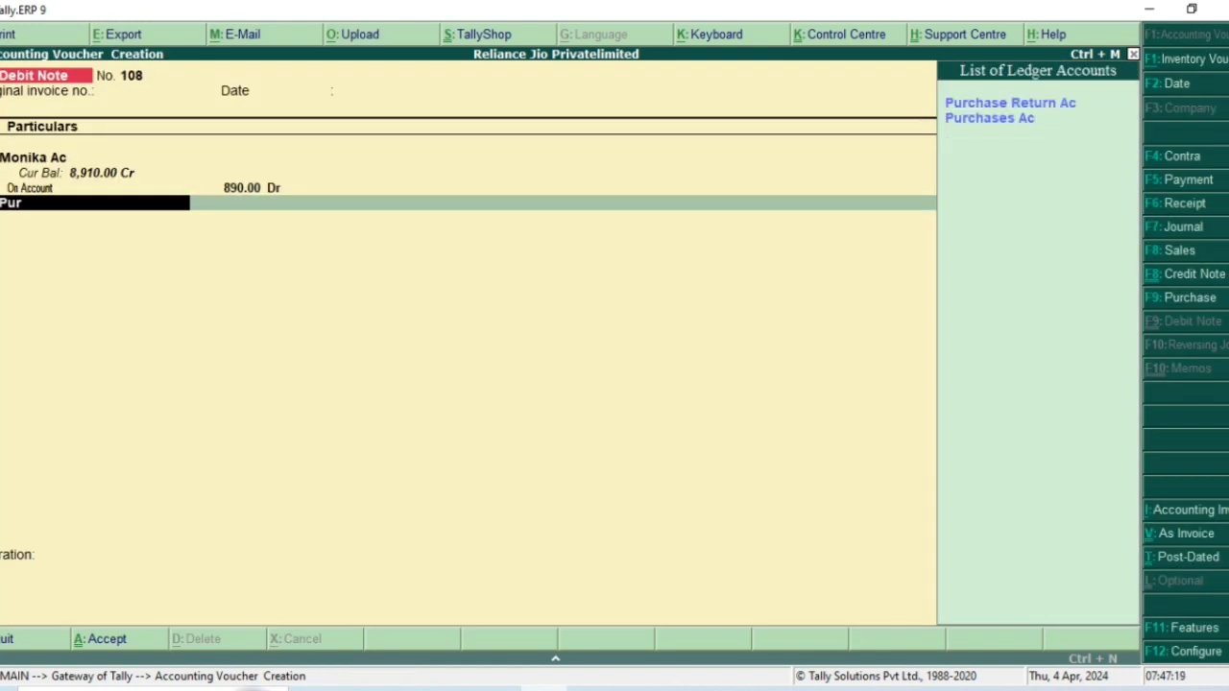
pyautogui.press('Return')
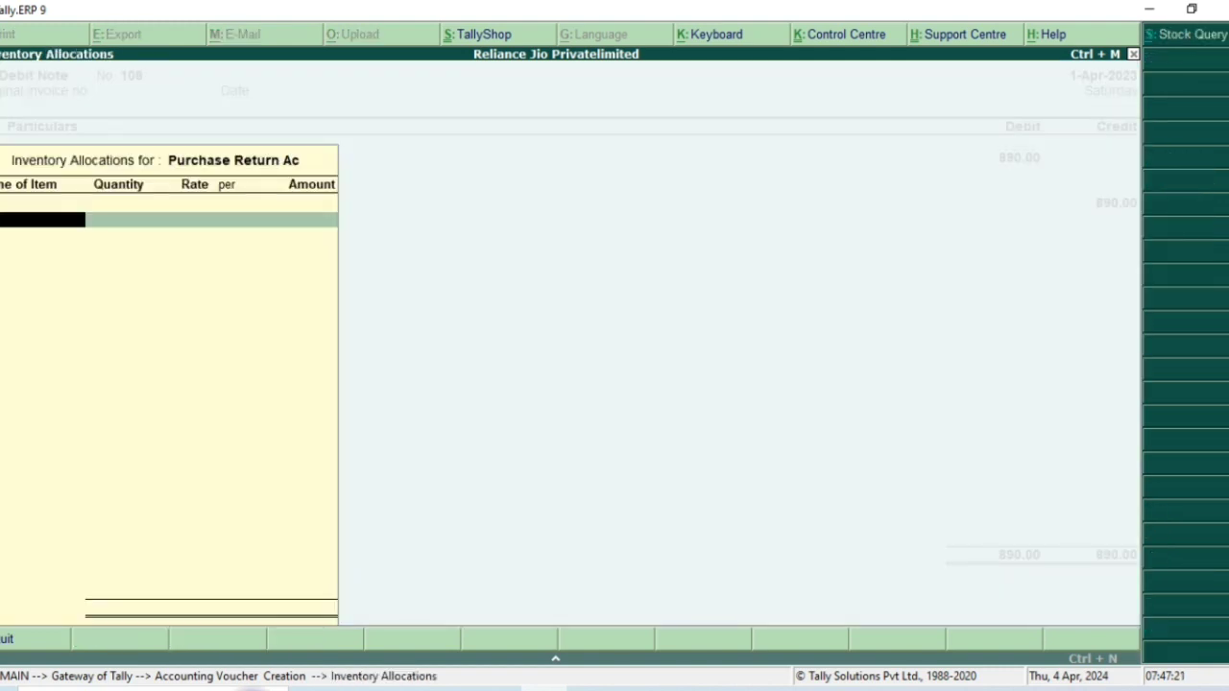
pyautogui.press('Return')
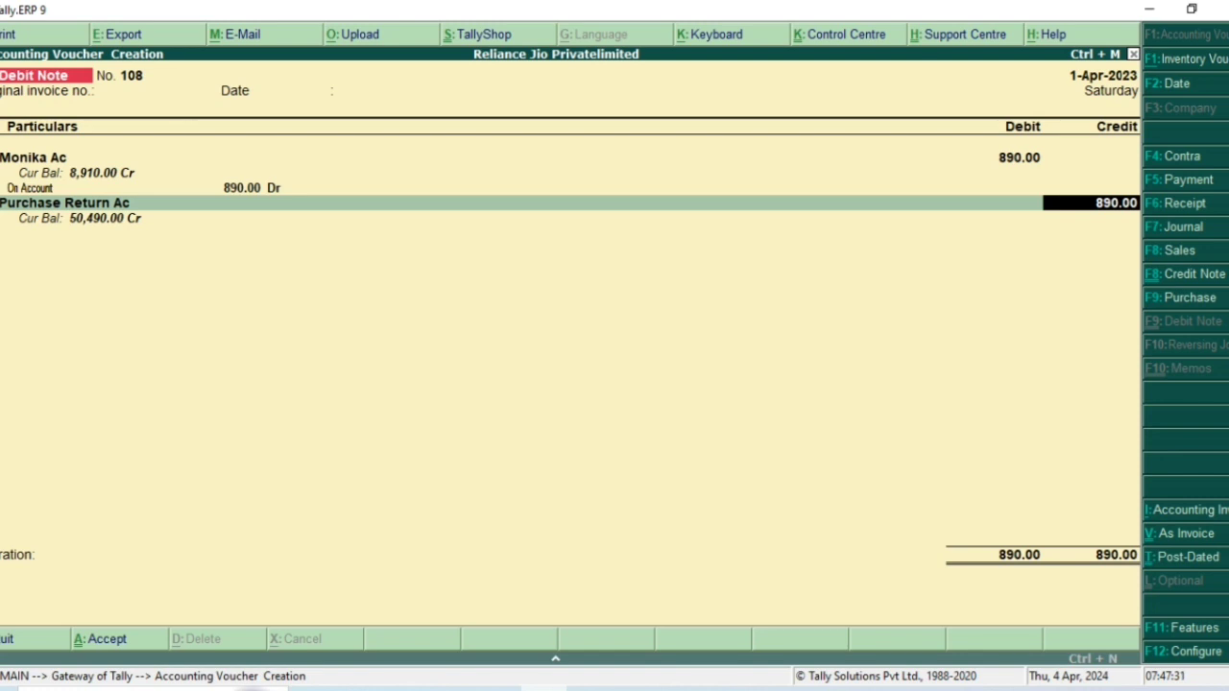
pyautogui.press('Return')
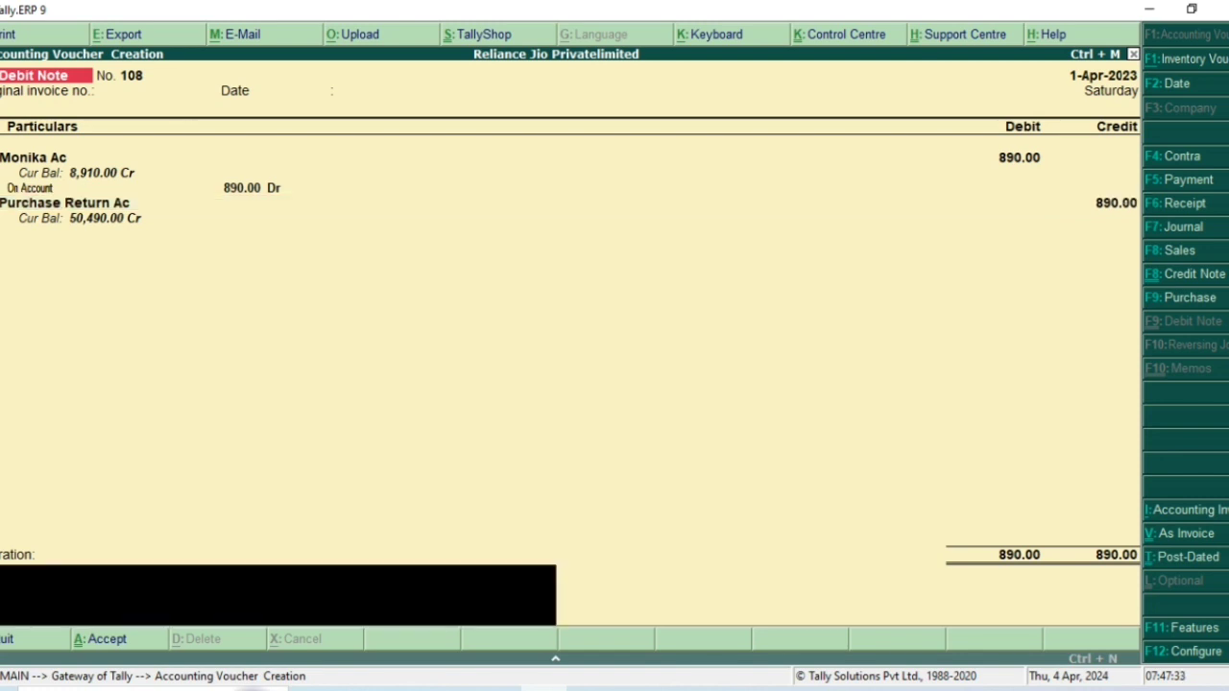
pyautogui.write('Goods re')
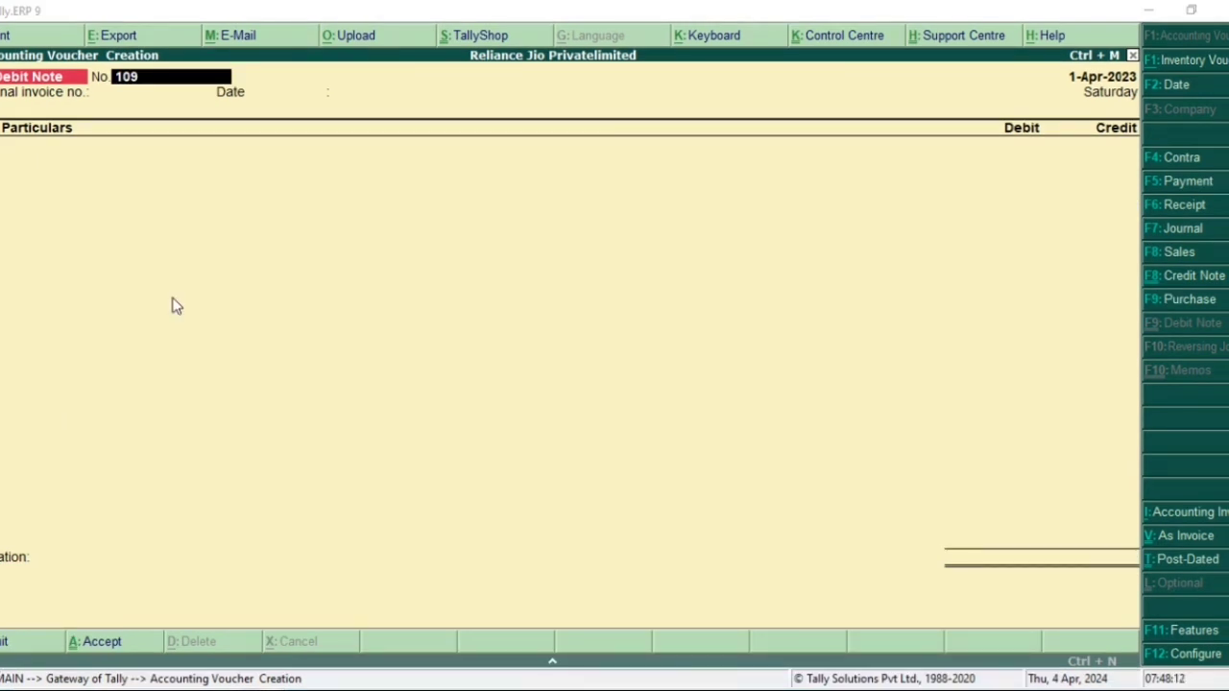
# In debit note 109, debit the Cash ledger with 7890, leaving the original invoice details blank and accepting the default buyer's details.
pyautogui.press('Return')
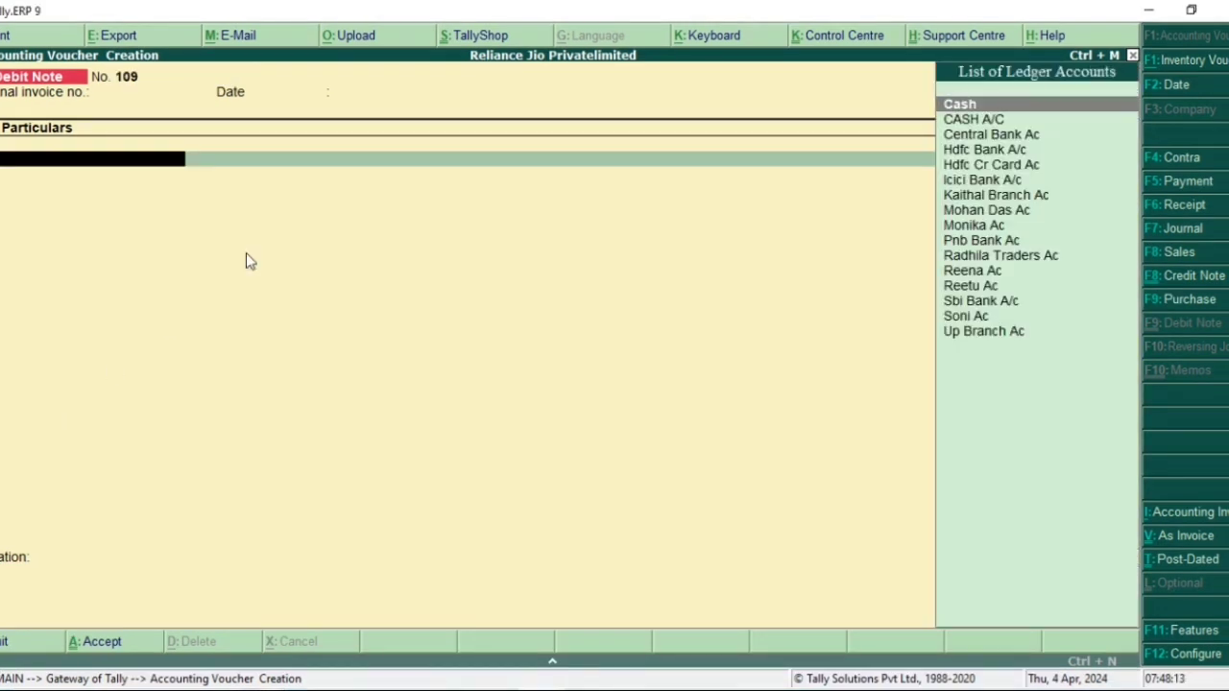
pyautogui.press('Return')
pyautogui.press('Return')
pyautogui.press('Return')
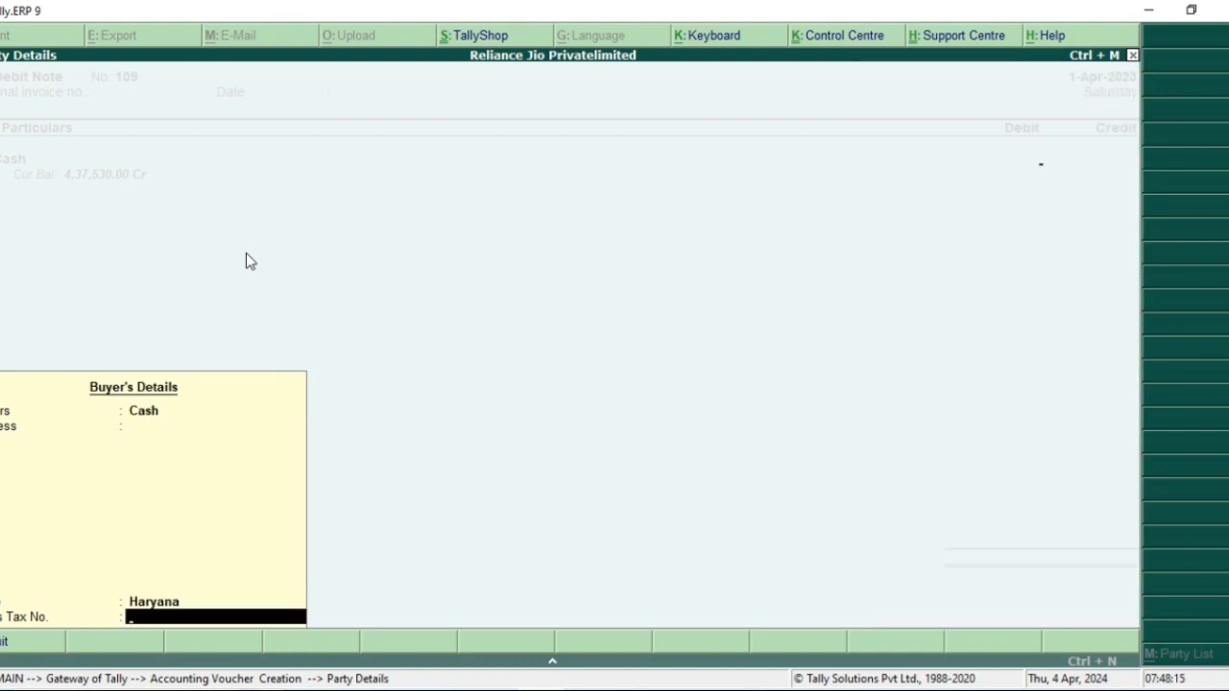
pyautogui.press('Return')
pyautogui.write('7890')
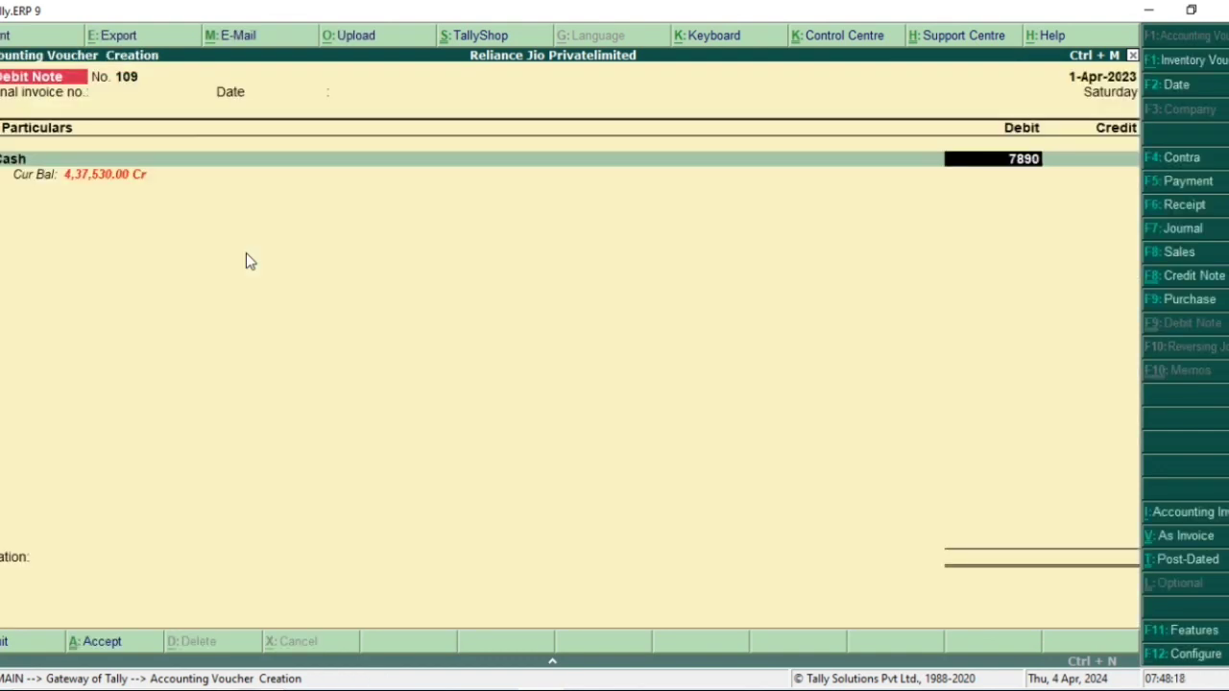
# Credit Purchase Return Ac with 7,890 against the cash debit in debit note 109.
pyautogui.press('Return')
pyautogui.press('Return')
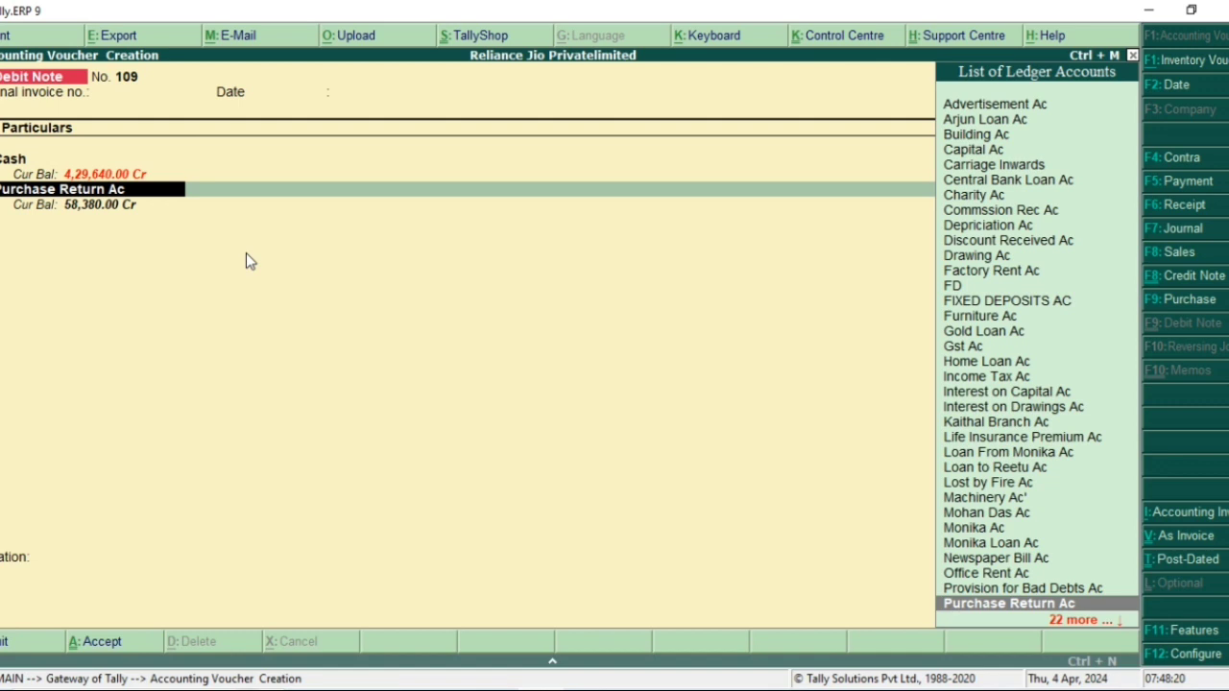
pyautogui.press('Return')
pyautogui.press('Return')
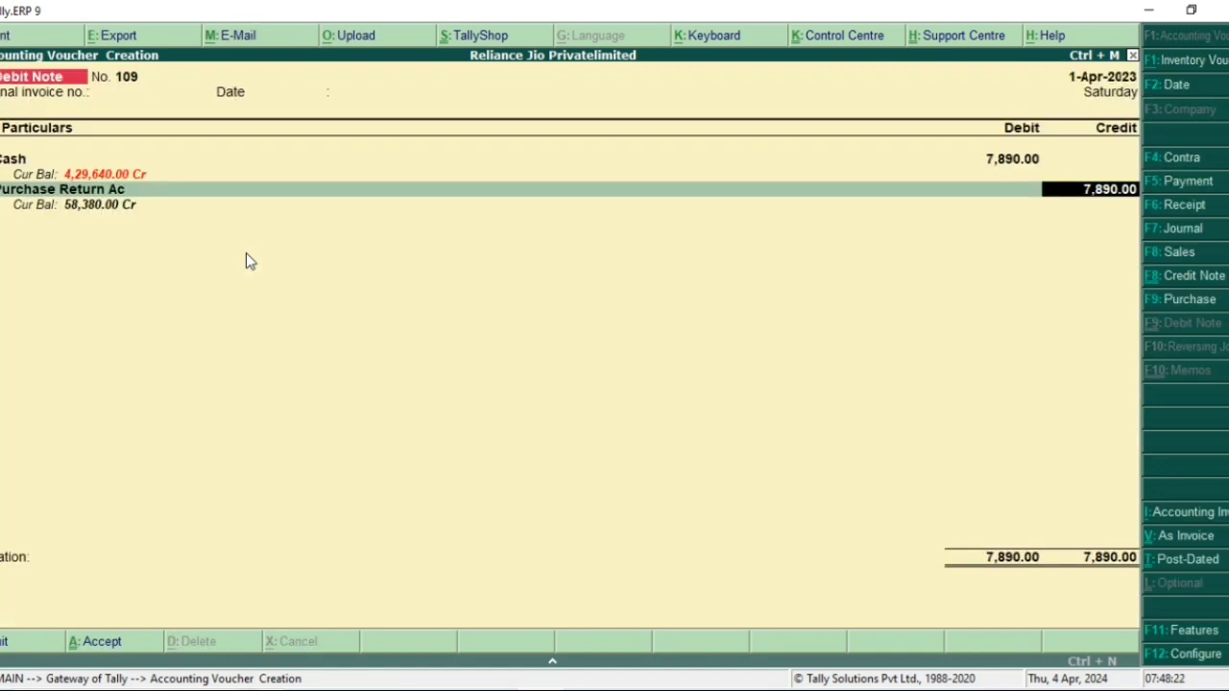
pyautogui.press('Return')
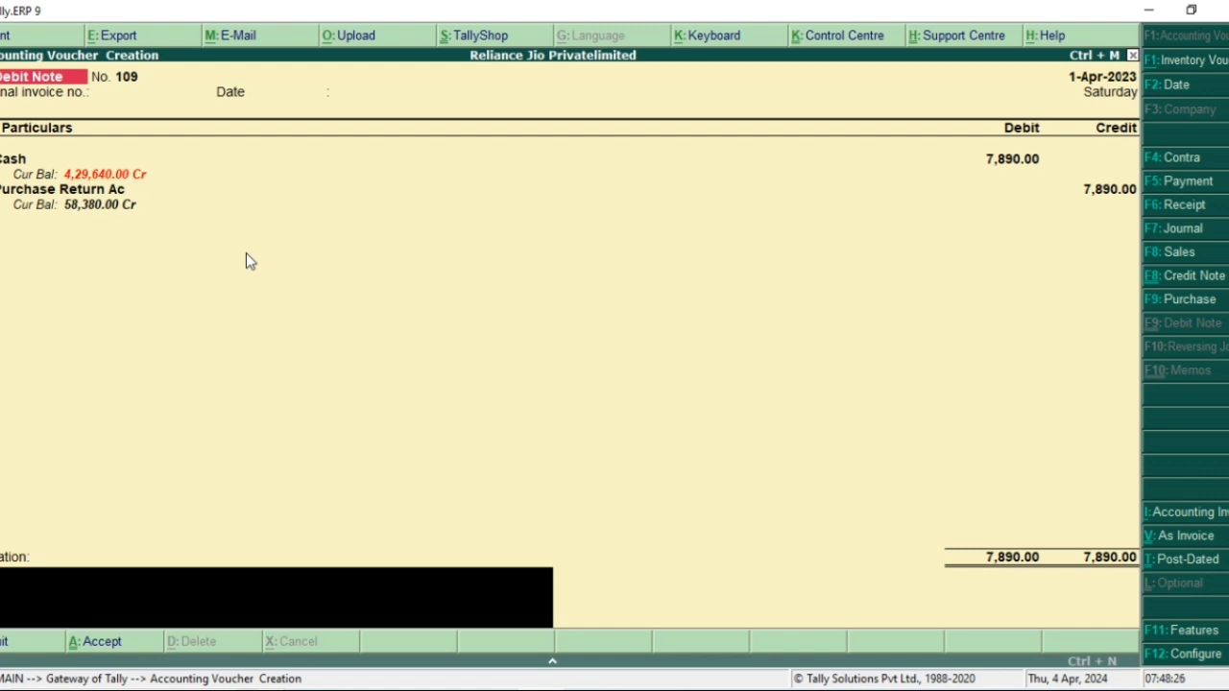
# Enter a narration stating that goods were returned to the named party for cash, and save debit note 109.
pyautogui.write('Goods ret')
pyautogui.write('urned to')
pyautogui.write(' monika for')
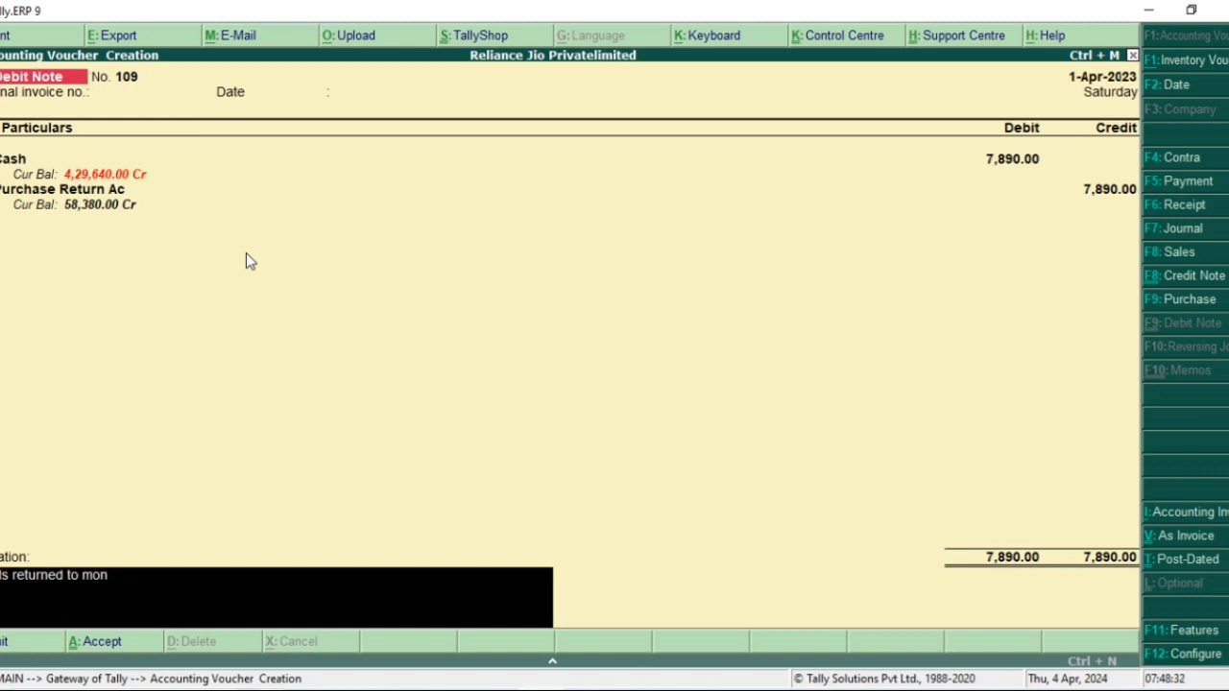
pyautogui.write(' cash')
pyautogui.press('Return')
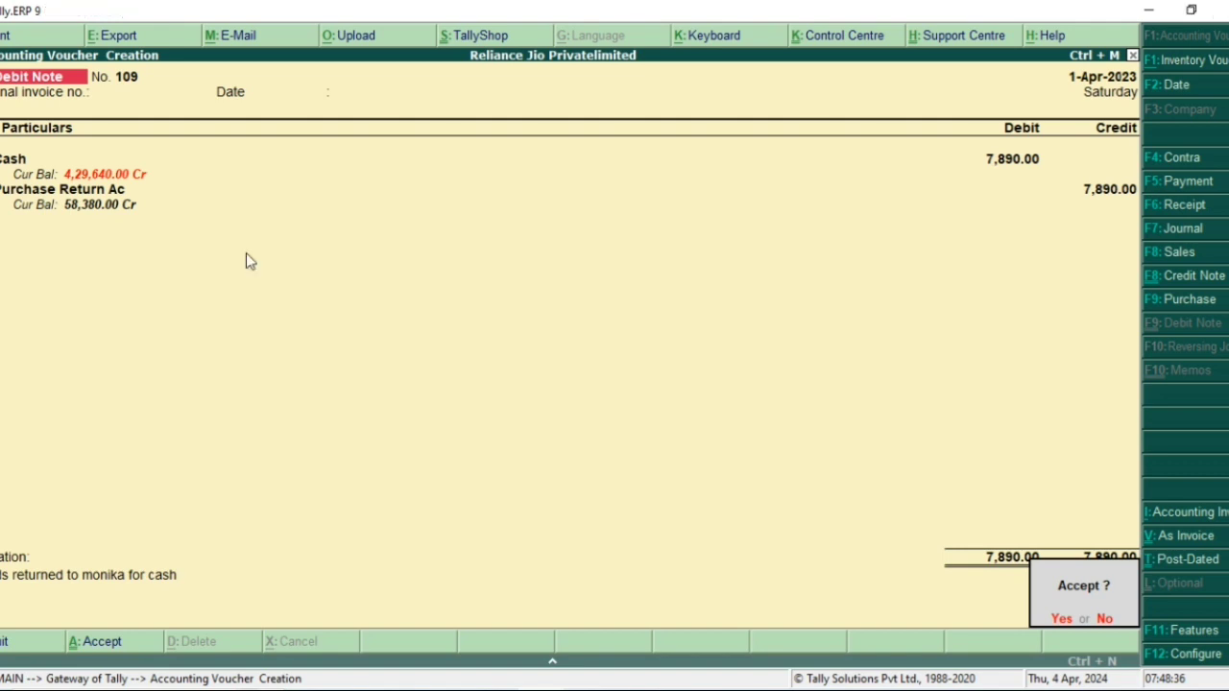
pyautogui.press('Return')
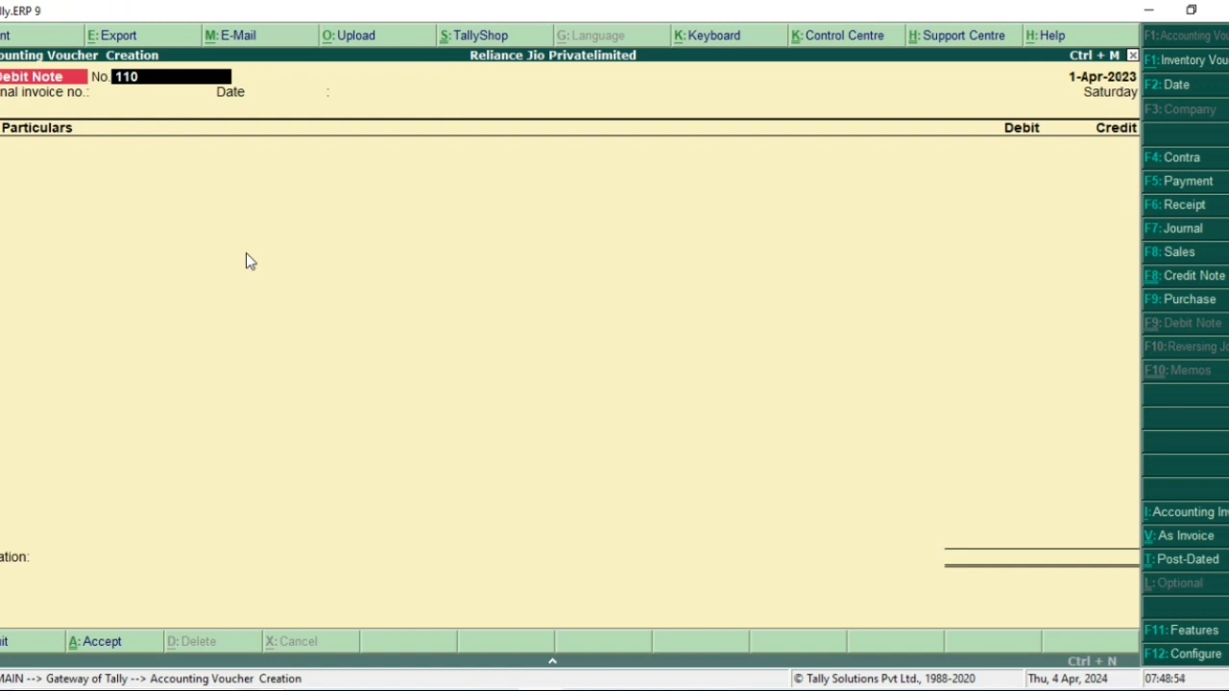
# Leave voucher creation without recording debit note 110 and open the Day Book.
pyautogui.press('BackSpace')
pyautogui.press('Escape')
pyautogui.press('Return')
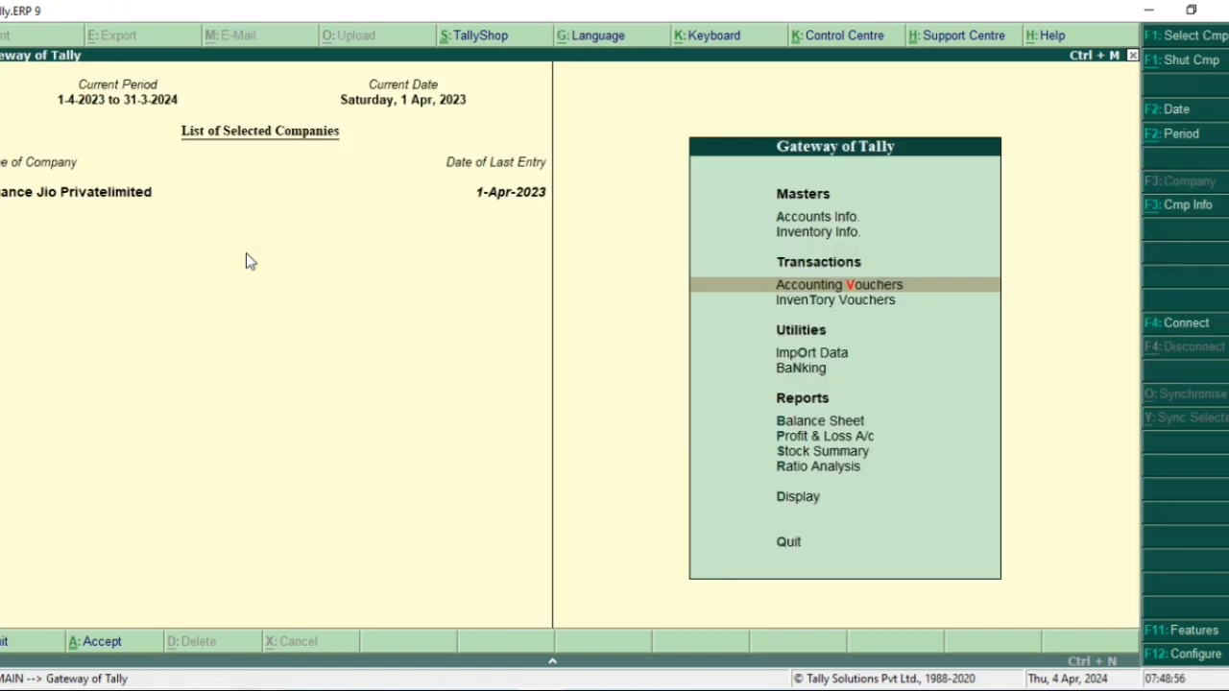
pyautogui.press('Down')
pyautogui.press('Down')
pyautogui.press('Down')
pyautogui.press('Down')
pyautogui.press('Down')
pyautogui.press('Down')
pyautogui.press('Down')
pyautogui.press('Down')
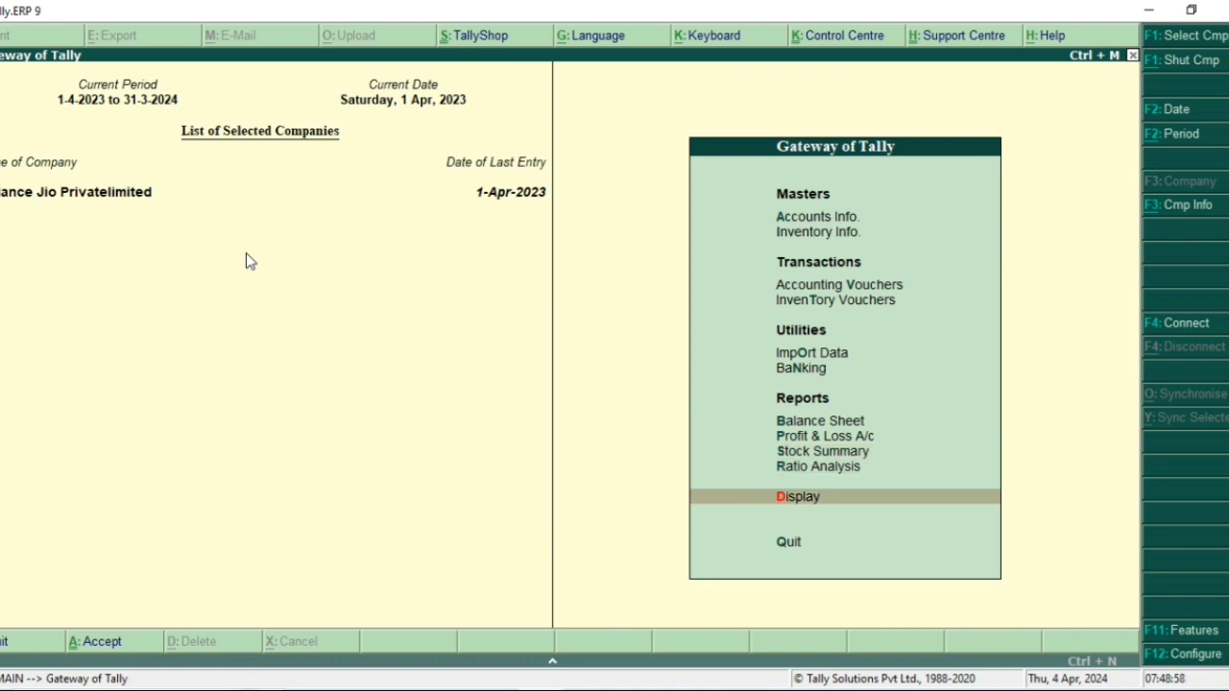
pyautogui.press('Return')
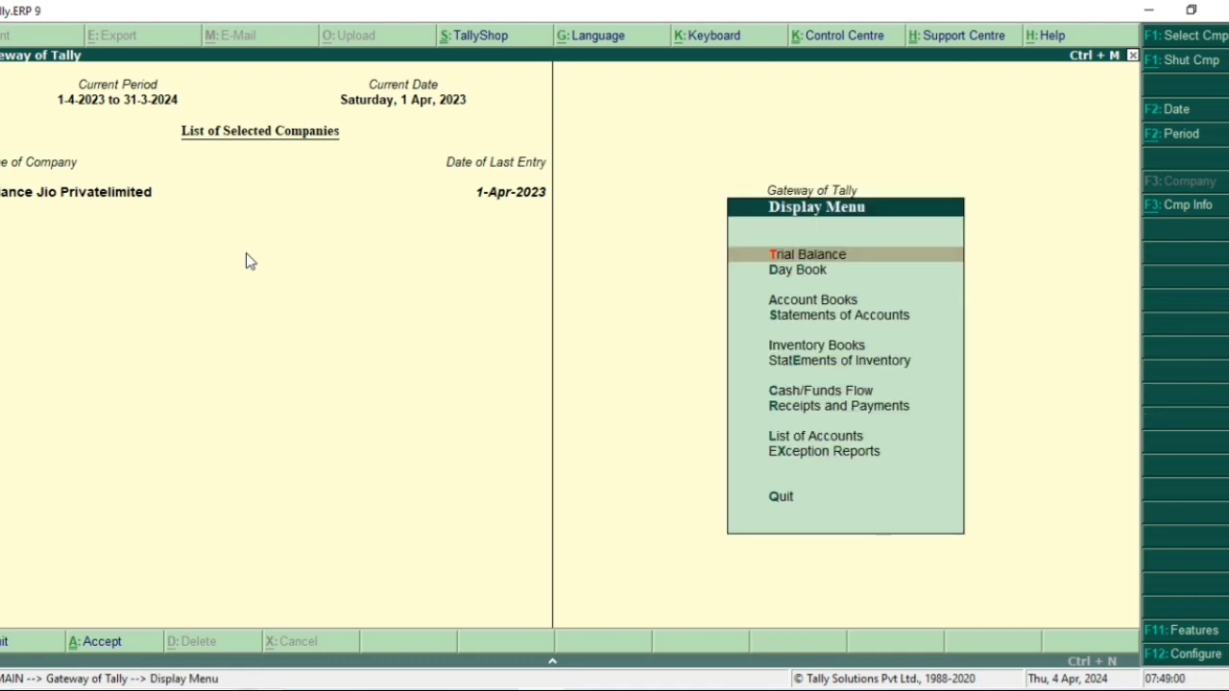
pyautogui.press('Down')
pyautogui.press('Down')
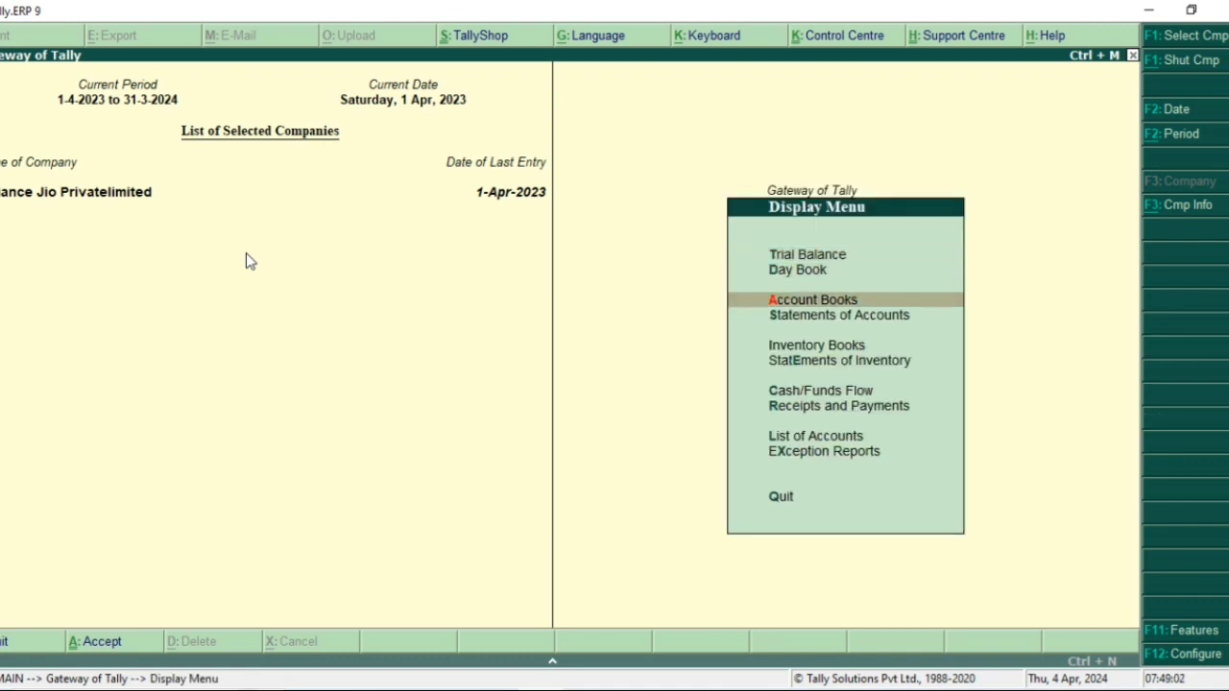
pyautogui.press('Up')
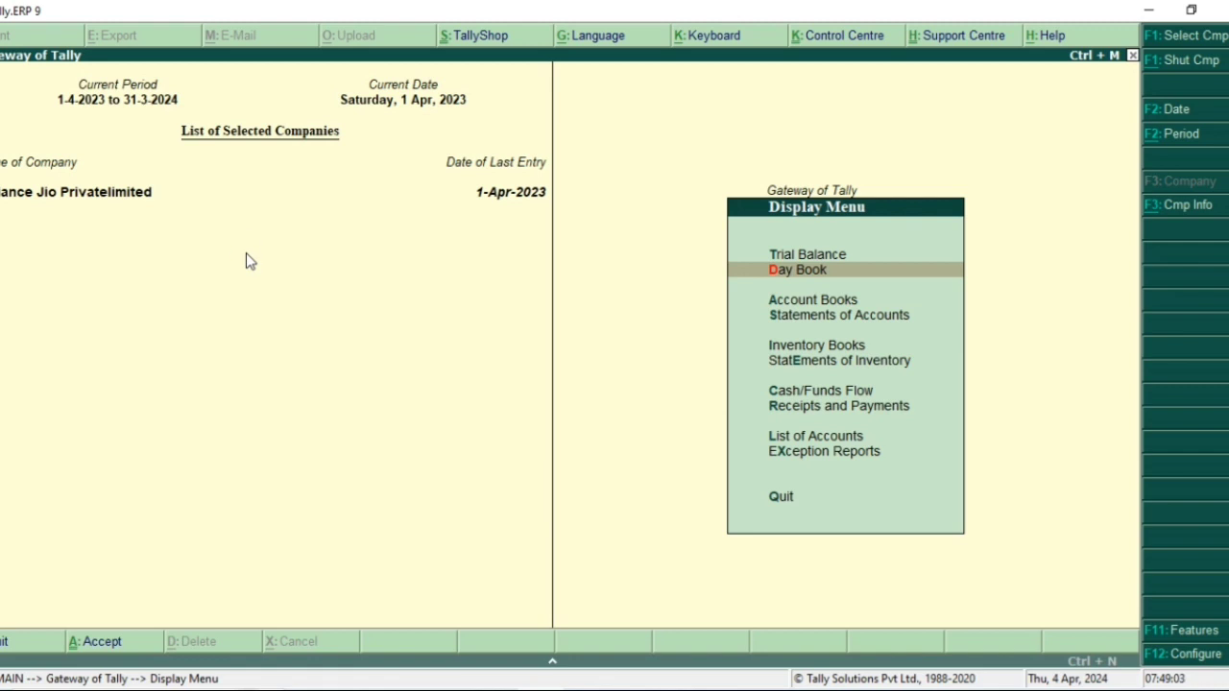
pyautogui.press('Return')
# Examine the debit note entries listed in the Day Book for 1-Apr-2023.
pyautogui.press('Down')
pyautogui.press('Down')
pyautogui.press('Down')
pyautogui.press('Down')
pyautogui.press('Down')
pyautogui.press('Down')
pyautogui.press('Down')
pyautogui.press('Down')
pyautogui.press('Down')
pyautogui.press('Down')
pyautogui.press('Down')
pyautogui.press('Down')
pyautogui.press('Down')
pyautogui.press('Down')
pyautogui.press('Down')
pyautogui.press('Down')
pyautogui.press('Down')
pyautogui.press('Down')
pyautogui.press('Down')
pyautogui.press('Down')
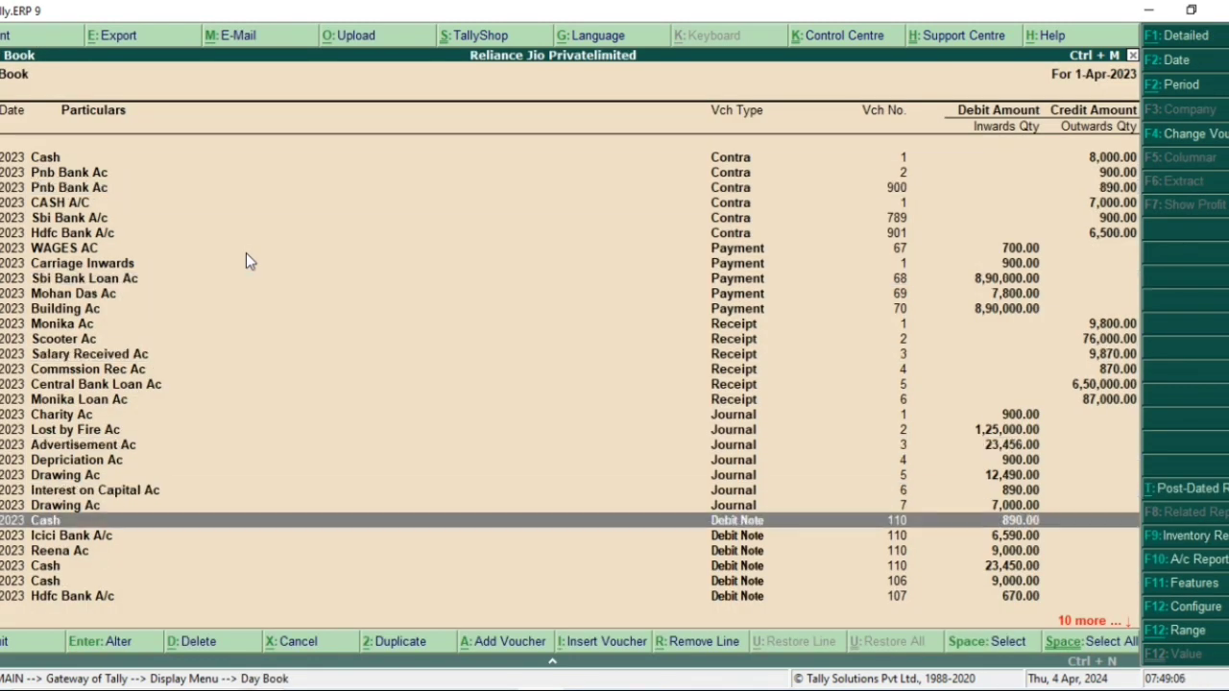
pyautogui.press('Down')
pyautogui.press('Down')
pyautogui.press('Down')
pyautogui.press('Down')
pyautogui.press('Down')
pyautogui.press('Down')
pyautogui.press('Down')
pyautogui.press('Down')
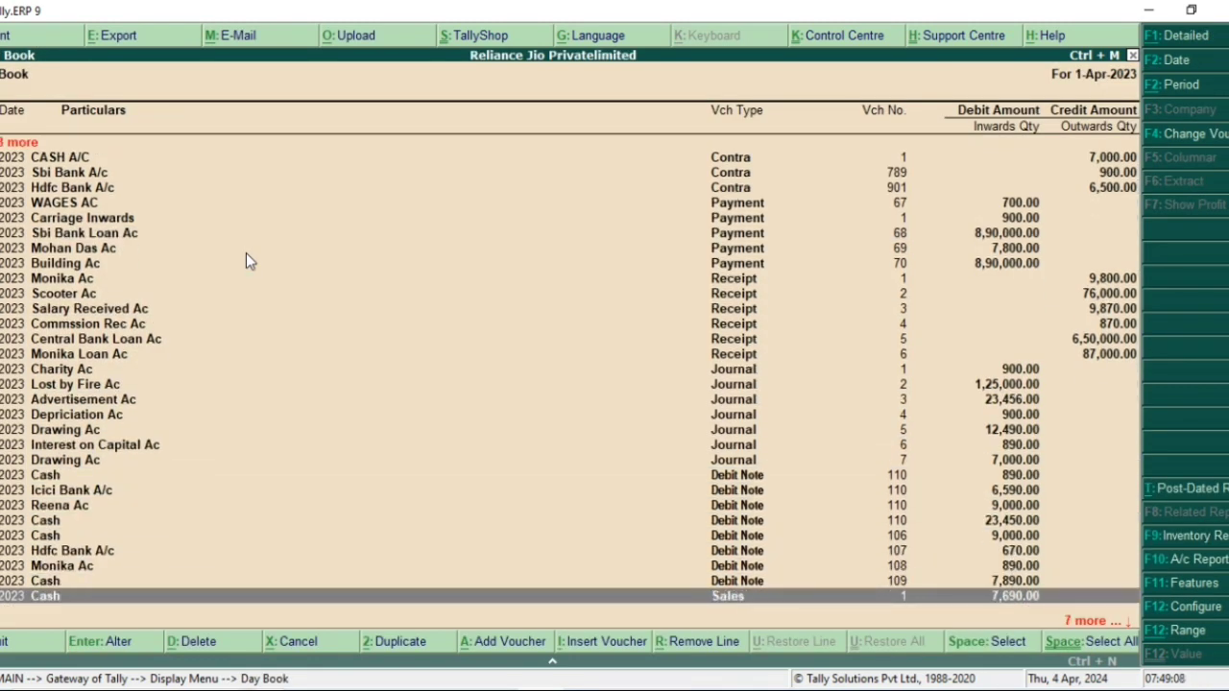
pyautogui.press('Down')
pyautogui.press('Up')
pyautogui.press('Up')
pyautogui.press('Up')
pyautogui.press('Up')
pyautogui.press('Up')
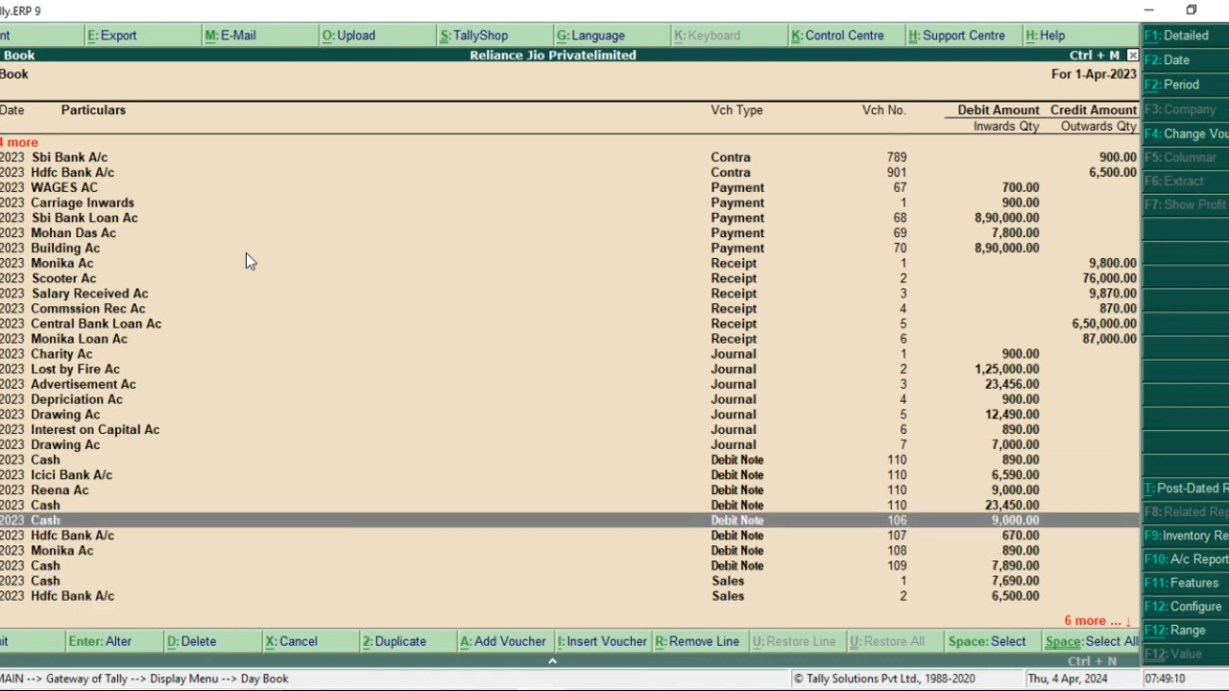
pyautogui.press('Up')
pyautogui.press('Down')
pyautogui.press('Down')
pyautogui.press('Down')
pyautogui.press('Down')
pyautogui.press('Down')
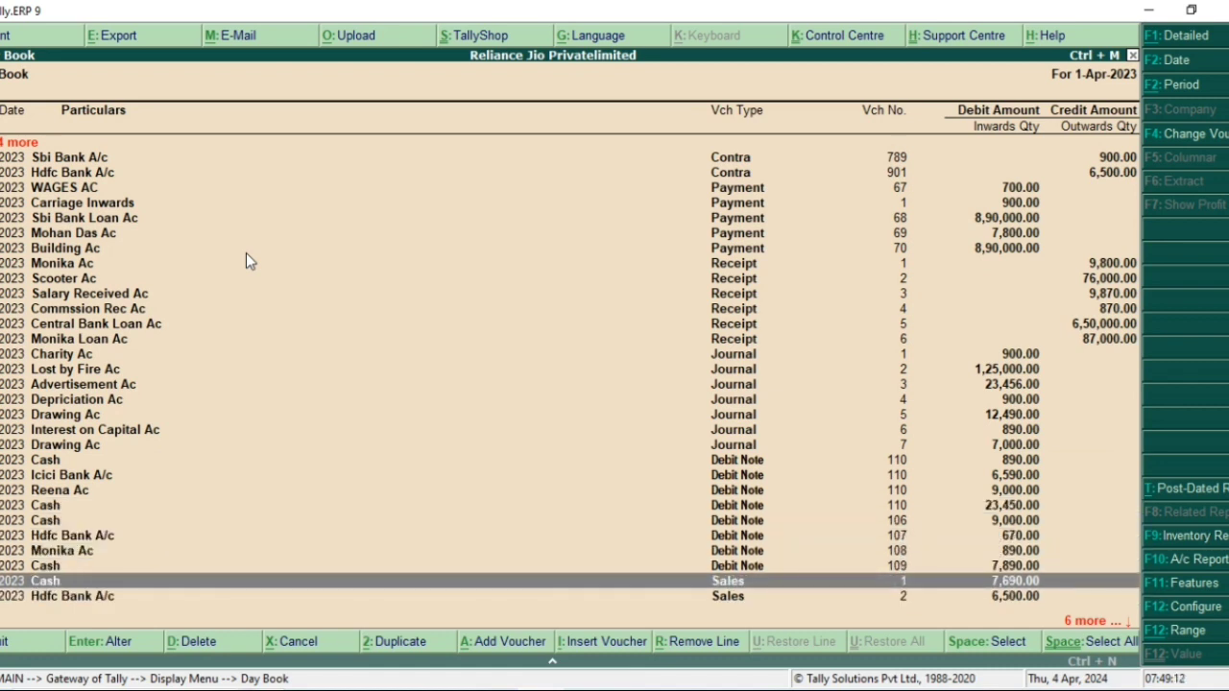
# Open debit note 108 from the Day Book for alteration and set the party ledger's debit amount to 7,890.
pyautogui.press('Up')
pyautogui.press('Up')
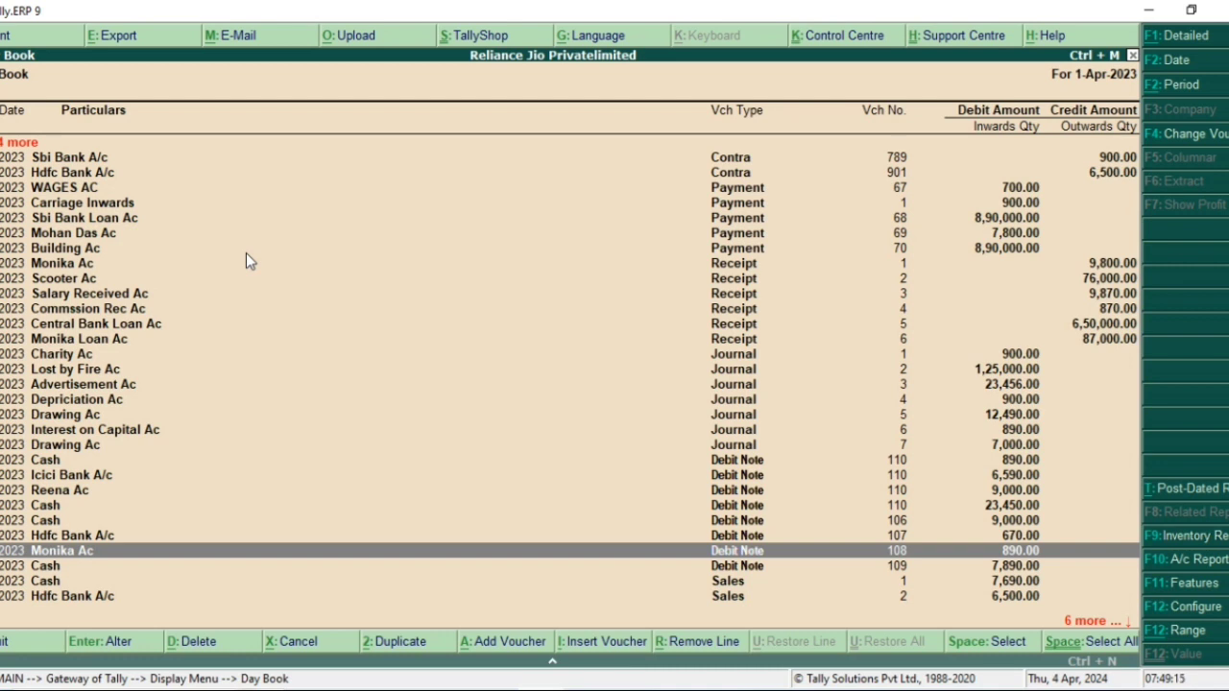
pyautogui.press('Return')
pyautogui.press('Return')
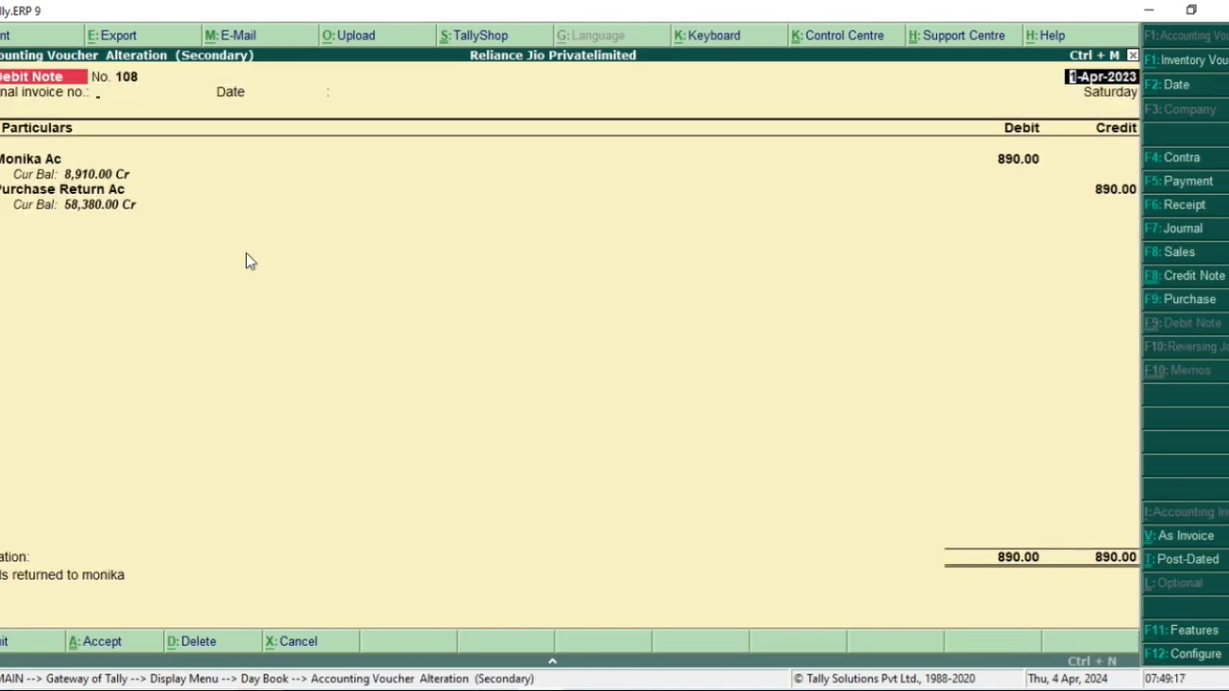
pyautogui.press('Return')
pyautogui.press('Return')
pyautogui.press('Return')
pyautogui.press('Return')
pyautogui.press('Return')
pyautogui.press('Return')
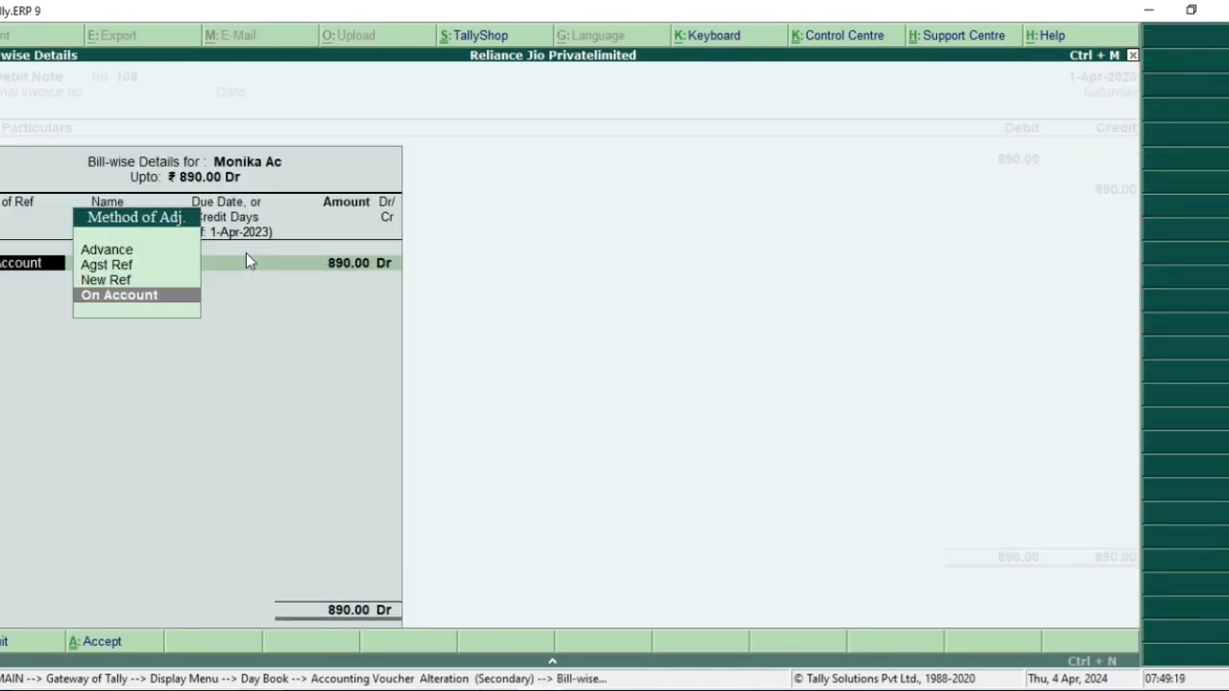
pyautogui.press('Return')
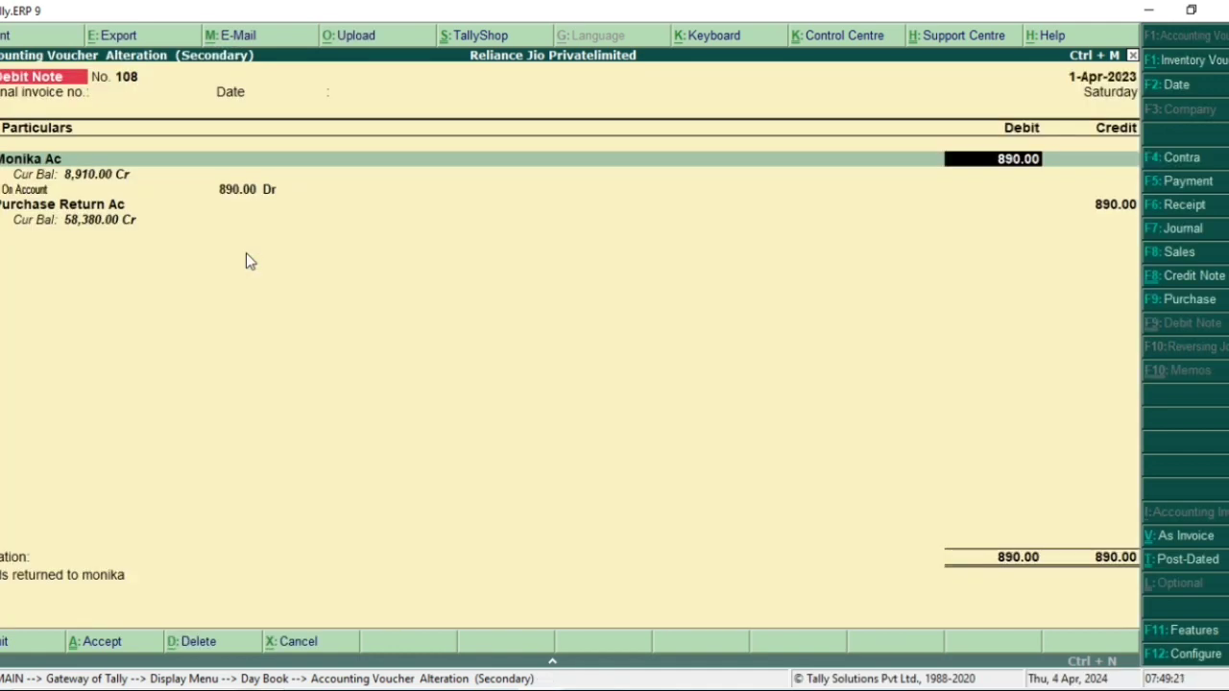
pyautogui.write('7,890')
pyautogui.press('Return')
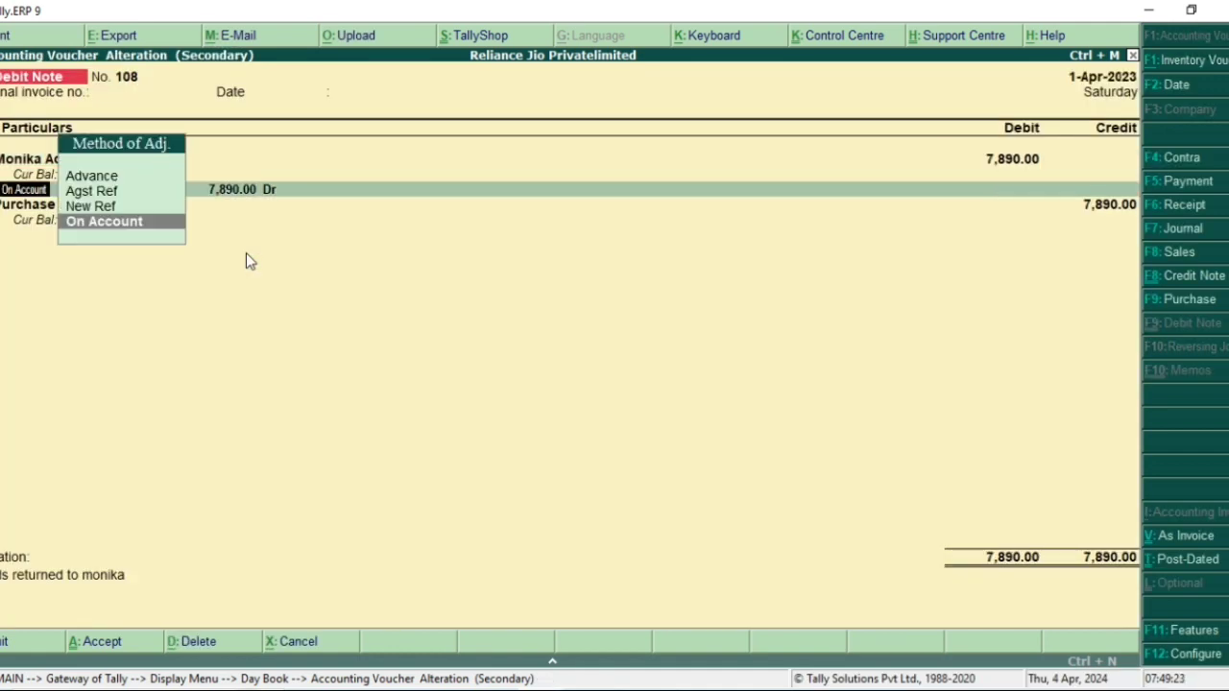
# Keep the 7,890 allocated On Account, accept the matching Purchase Return Ac credit and existing narration, and save debit note 108.
pyautogui.press('Return')
pyautogui.press('Return')
pyautogui.press('Return')
pyautogui.press('Return')
pyautogui.press('Return')
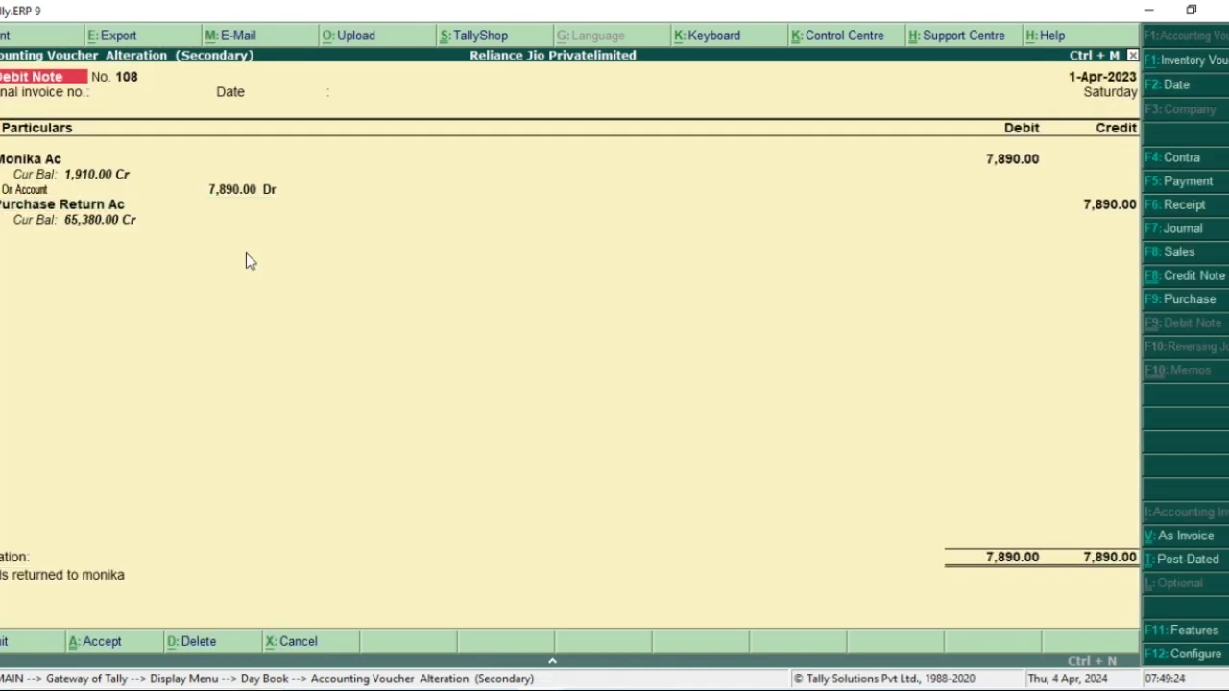
pyautogui.press('Return')
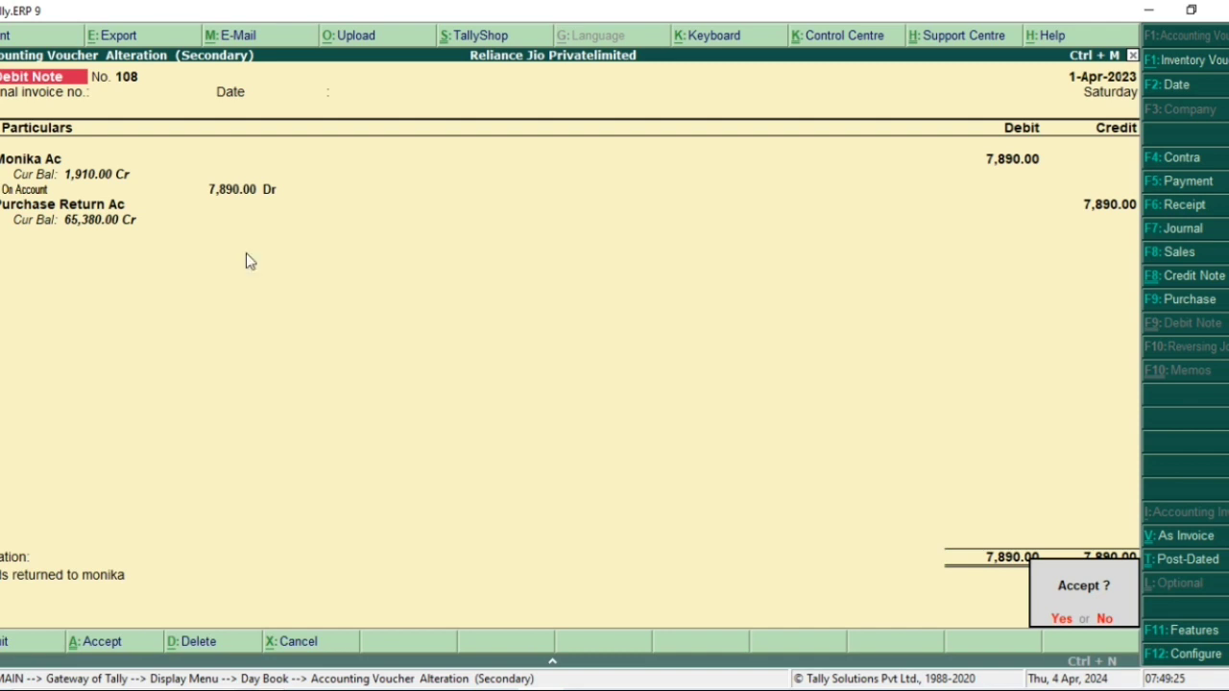
pyautogui.press('Return')
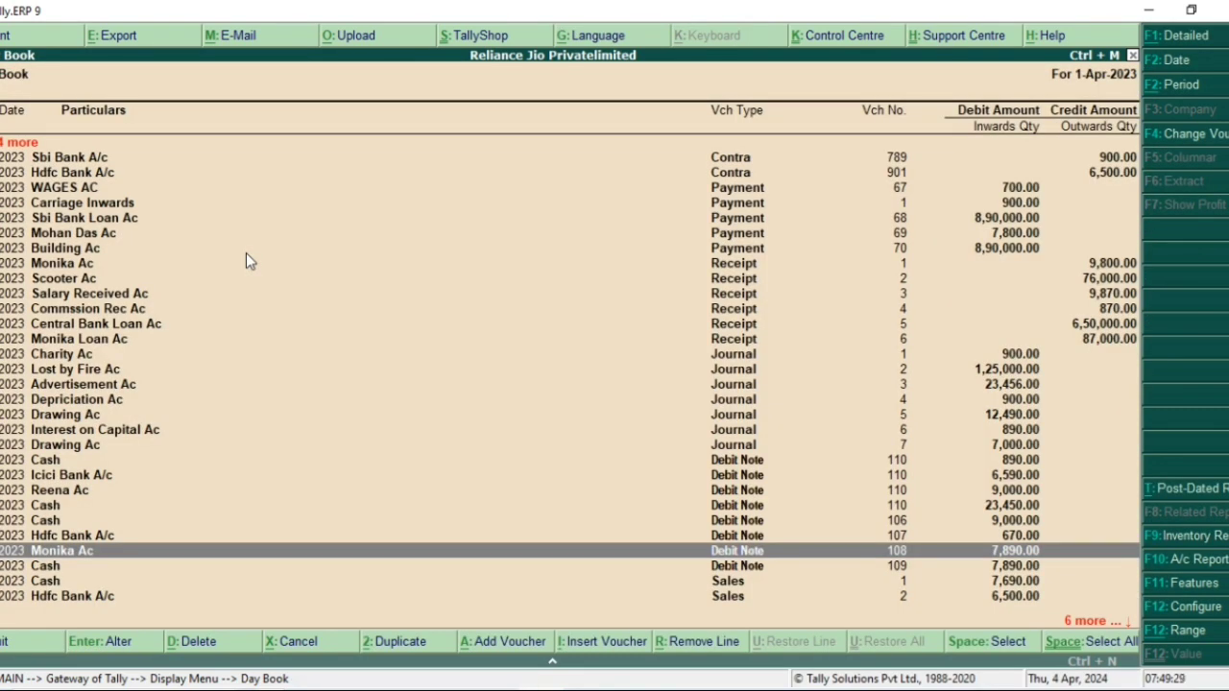
# Open debit note 107 for Hdfc Bank A/c from the Day Book and delete it.
pyautogui.press('Up')
pyautogui.press('Return')
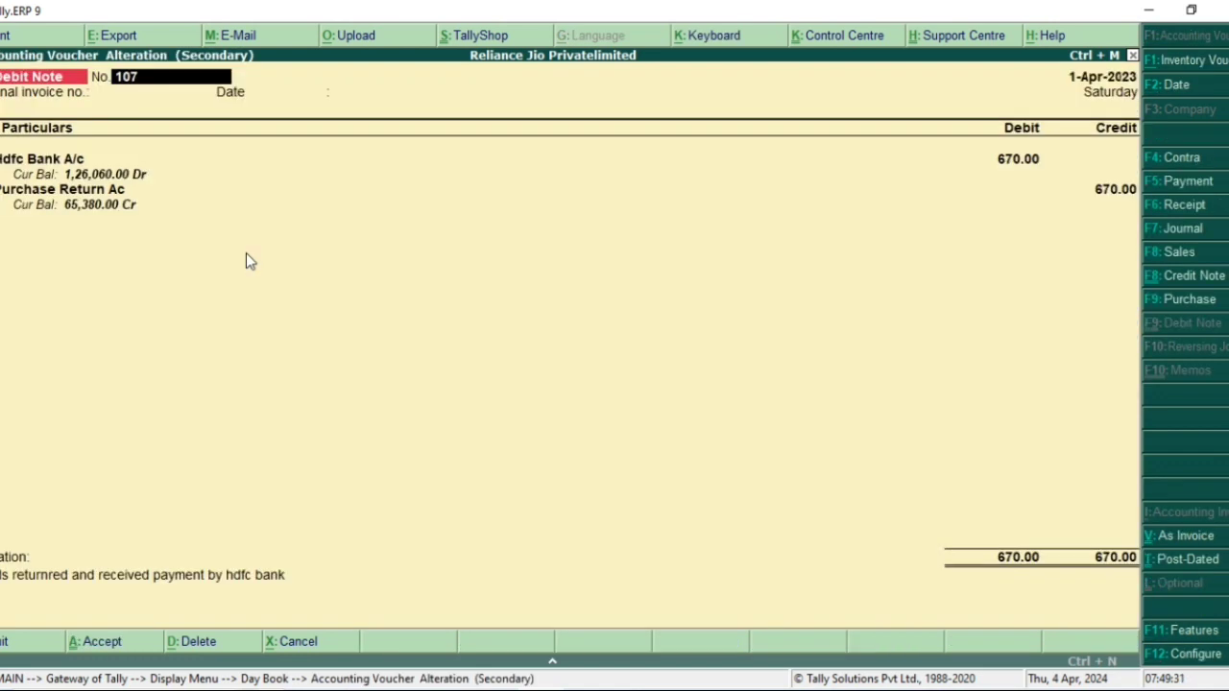
pyautogui.hotkey('alt', 'd')
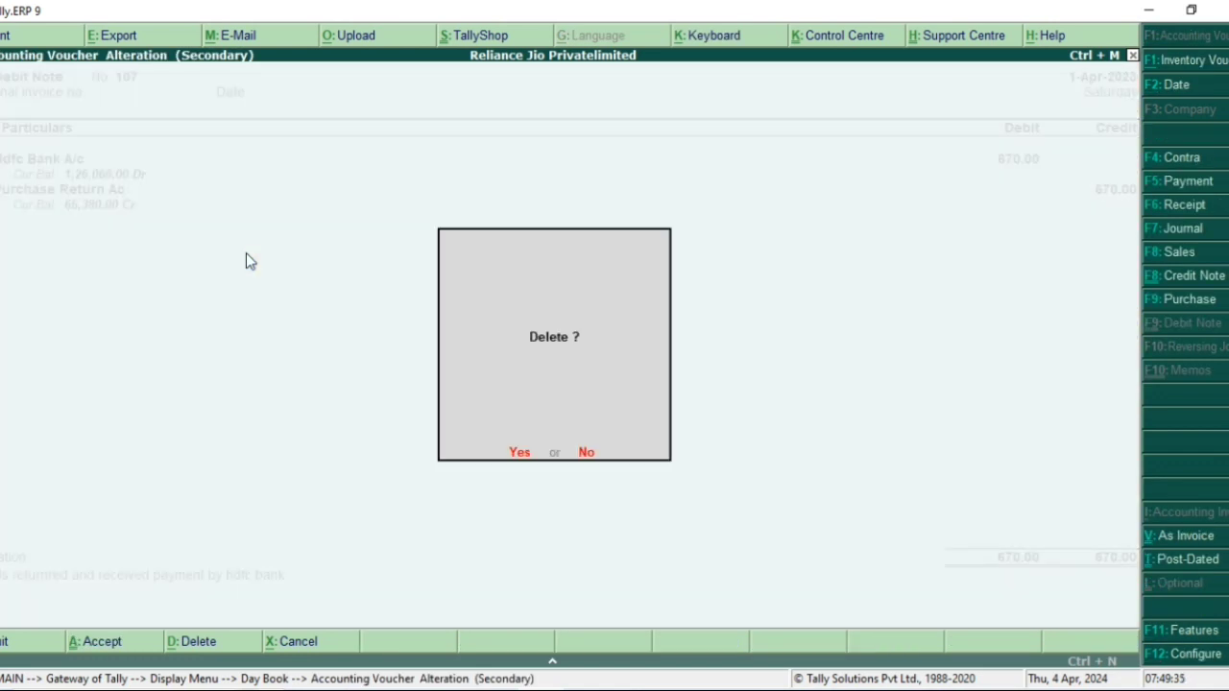
pyautogui.press('Return')
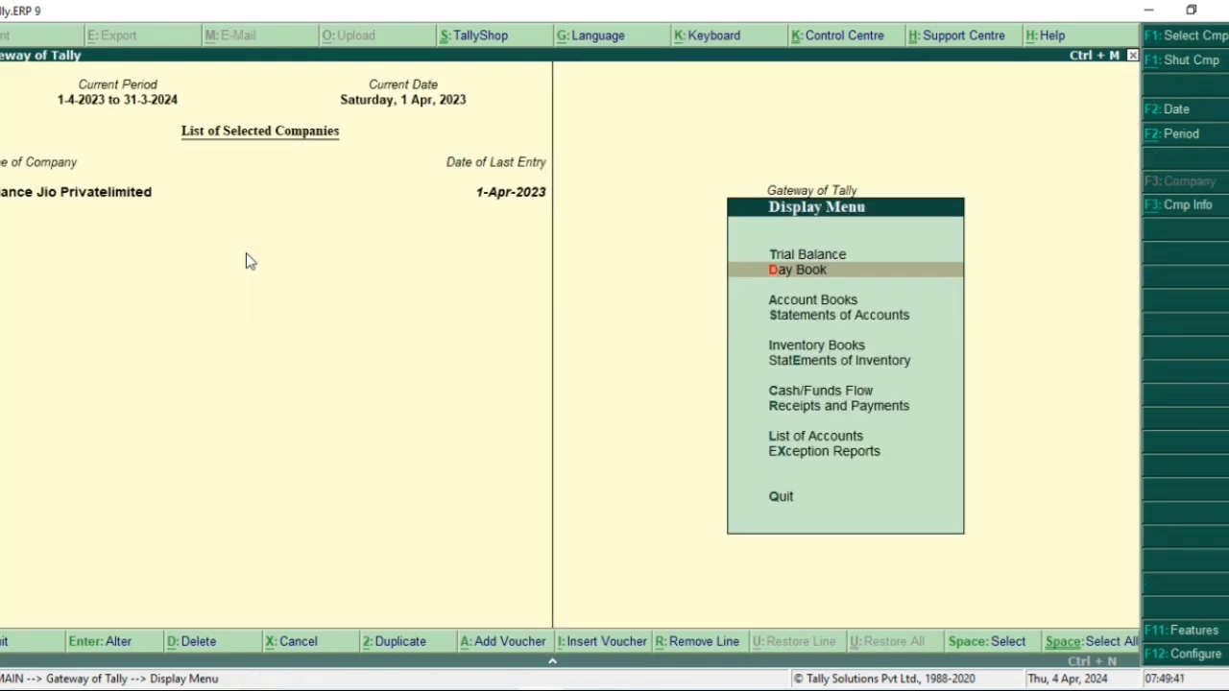
# Open the Debit Note Register and list all of April's debit note vouchers.
pyautogui.press('Down')
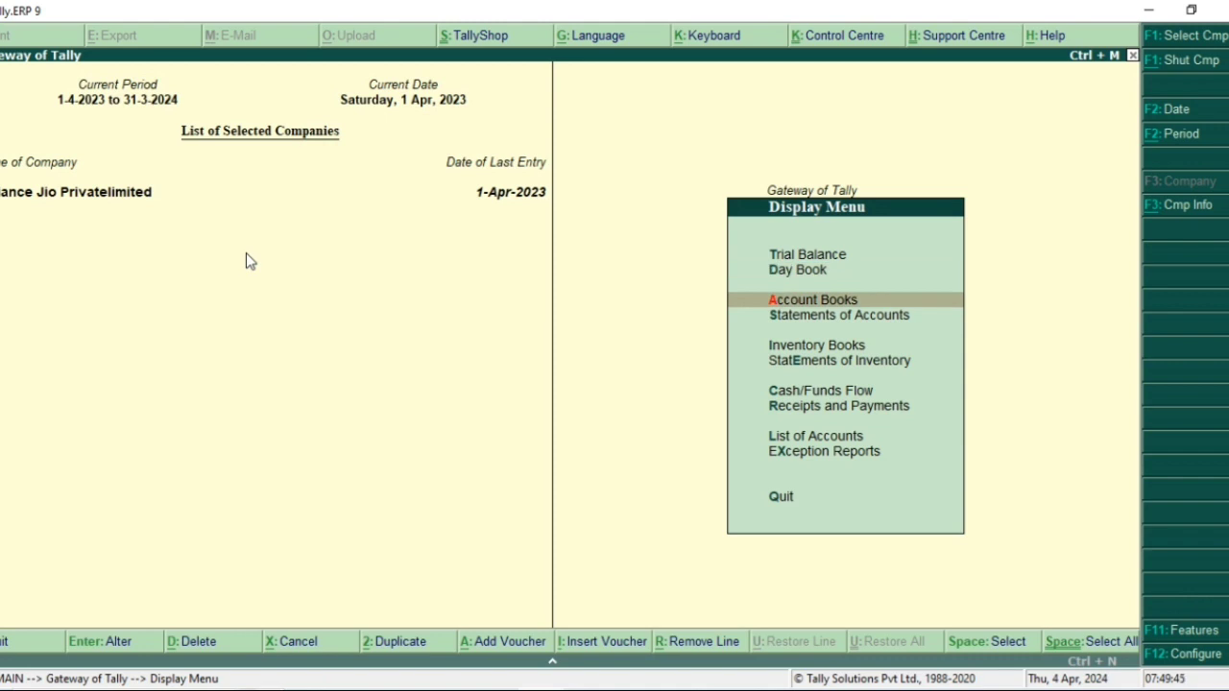
pyautogui.press('Return')
pyautogui.press('Down')
pyautogui.press('Down')
pyautogui.press('Down')
pyautogui.press('Down')
pyautogui.press('Down')
pyautogui.press('Down')
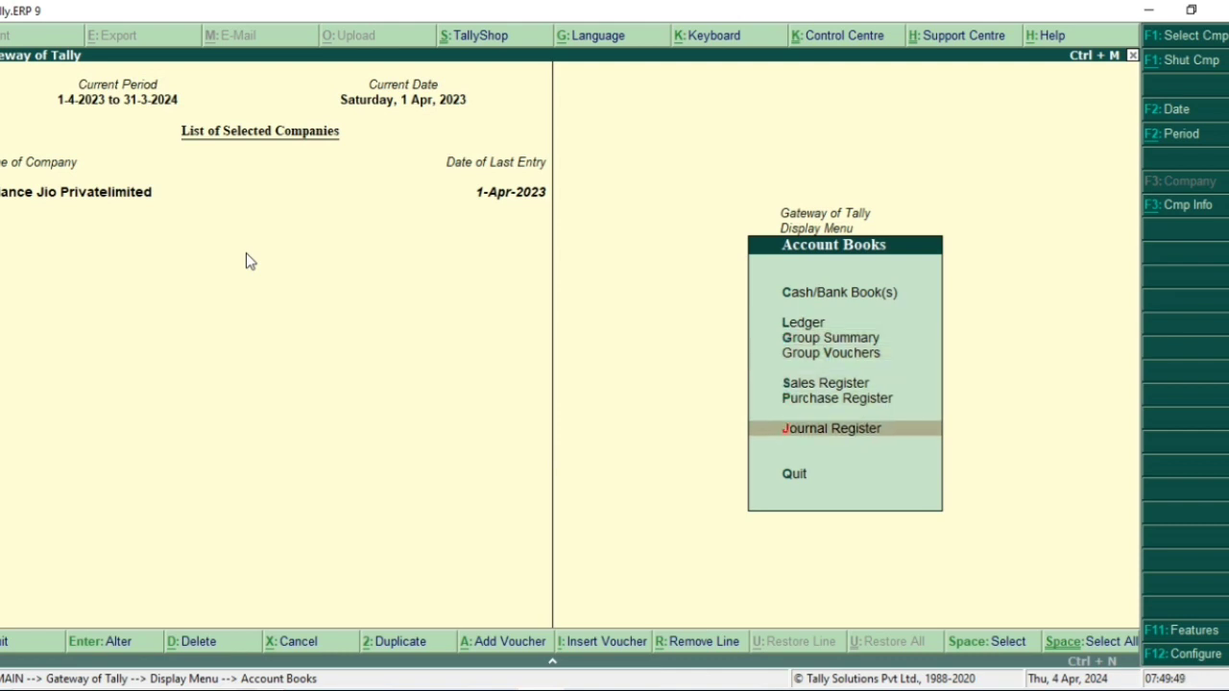
pyautogui.press('Return')
pyautogui.press('Down')
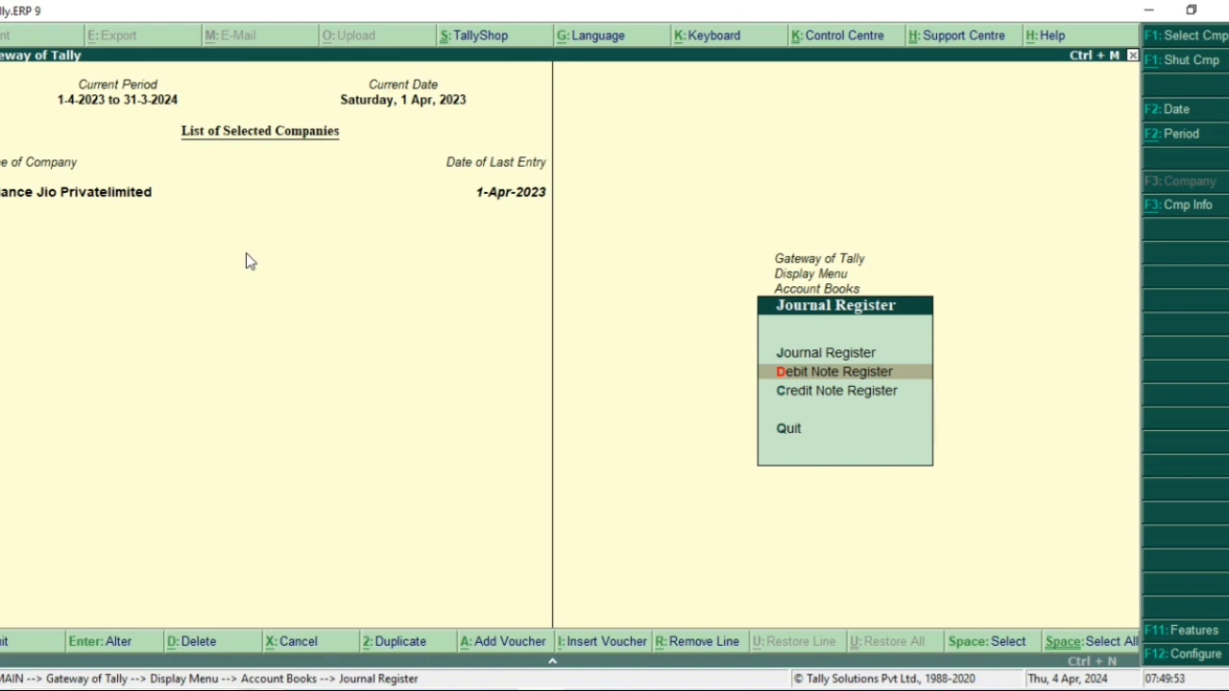
pyautogui.press('Return')
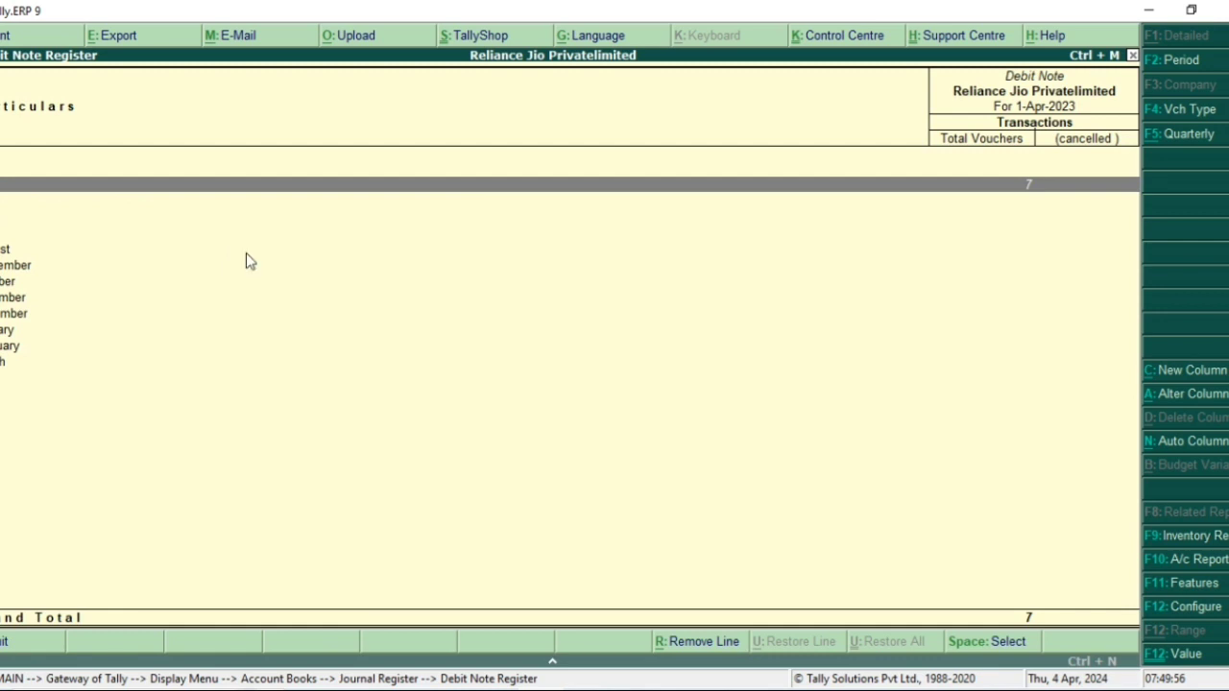
pyautogui.press('Return')
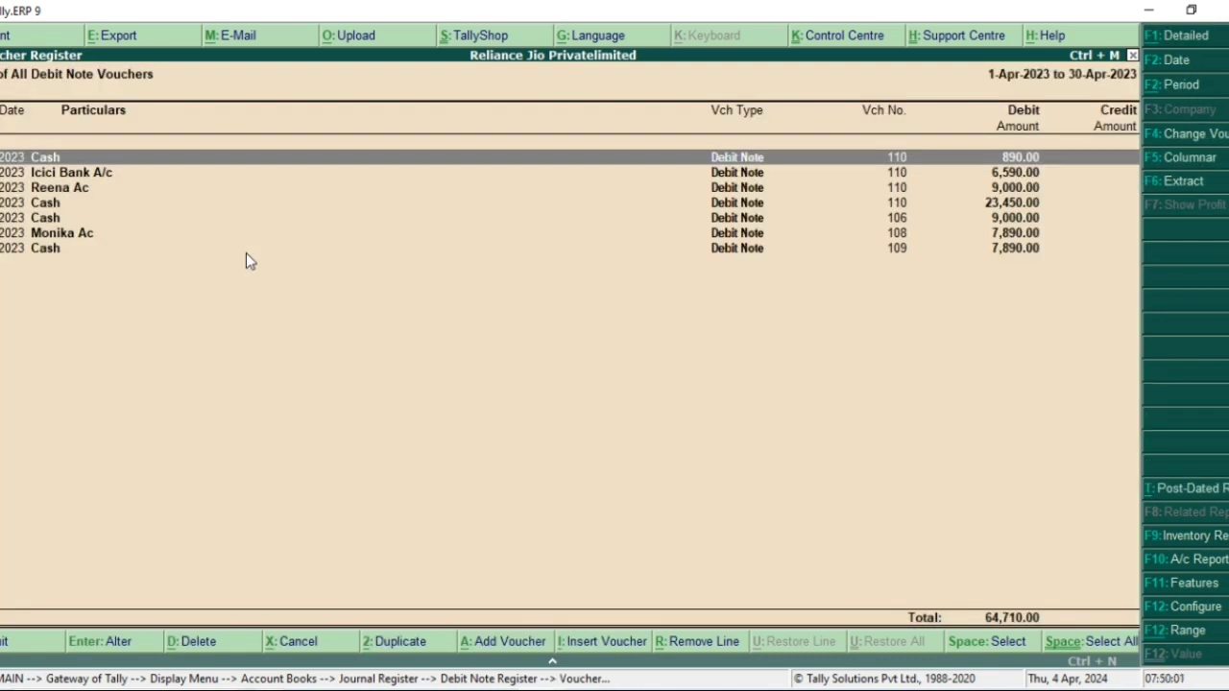
# Start exporting the Debit Note Register with the language Default (All Languages) and the format Excel (Spreadsheet).
pyautogui.hotkey('alt', 'e')
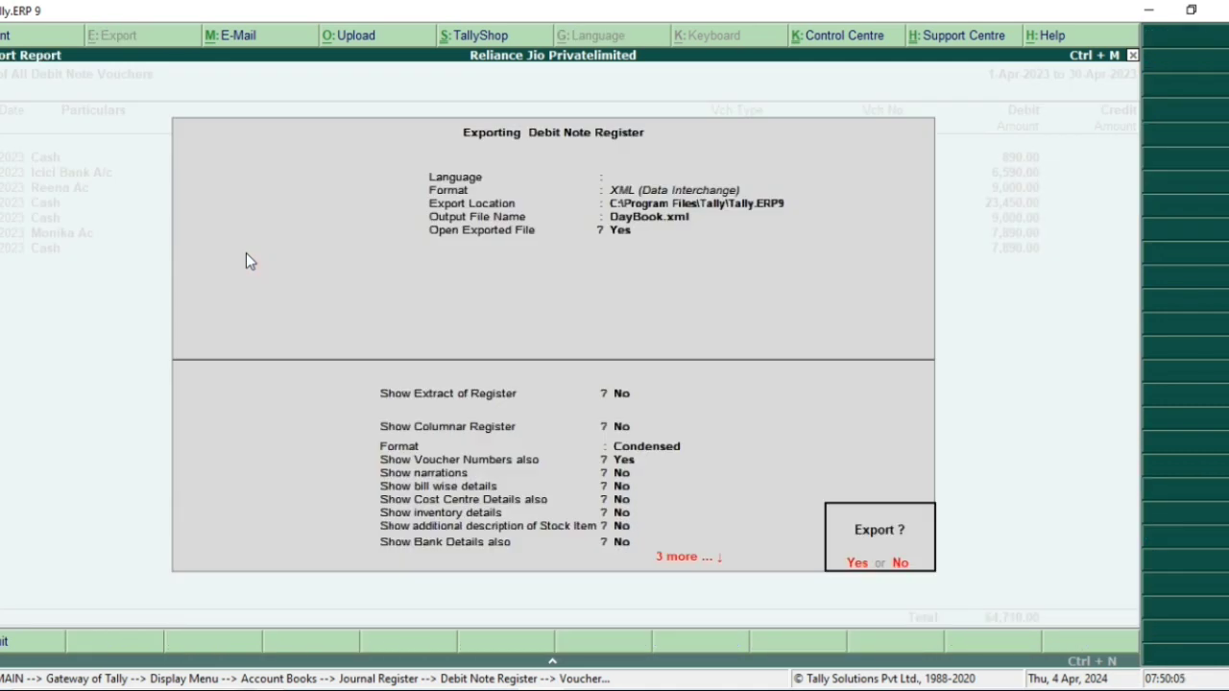
pyautogui.press('n')
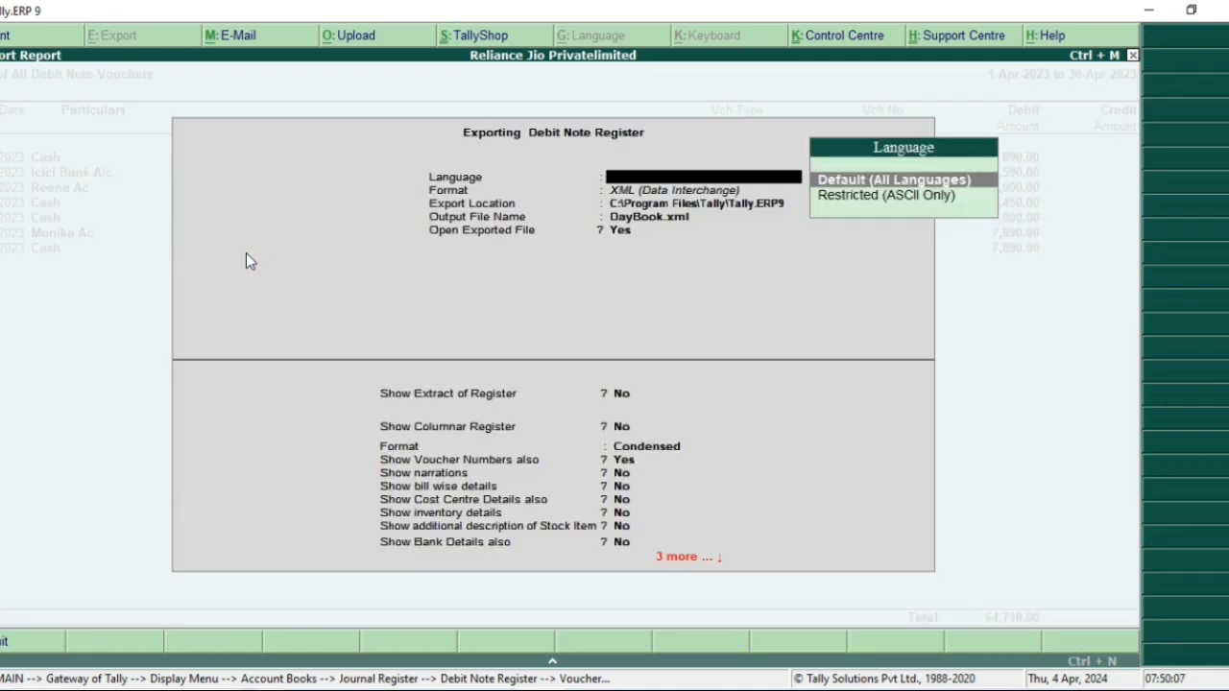
pyautogui.press('Return')
pyautogui.press('Up')
pyautogui.press('Up')
pyautogui.press('Up')
pyautogui.press('Up')
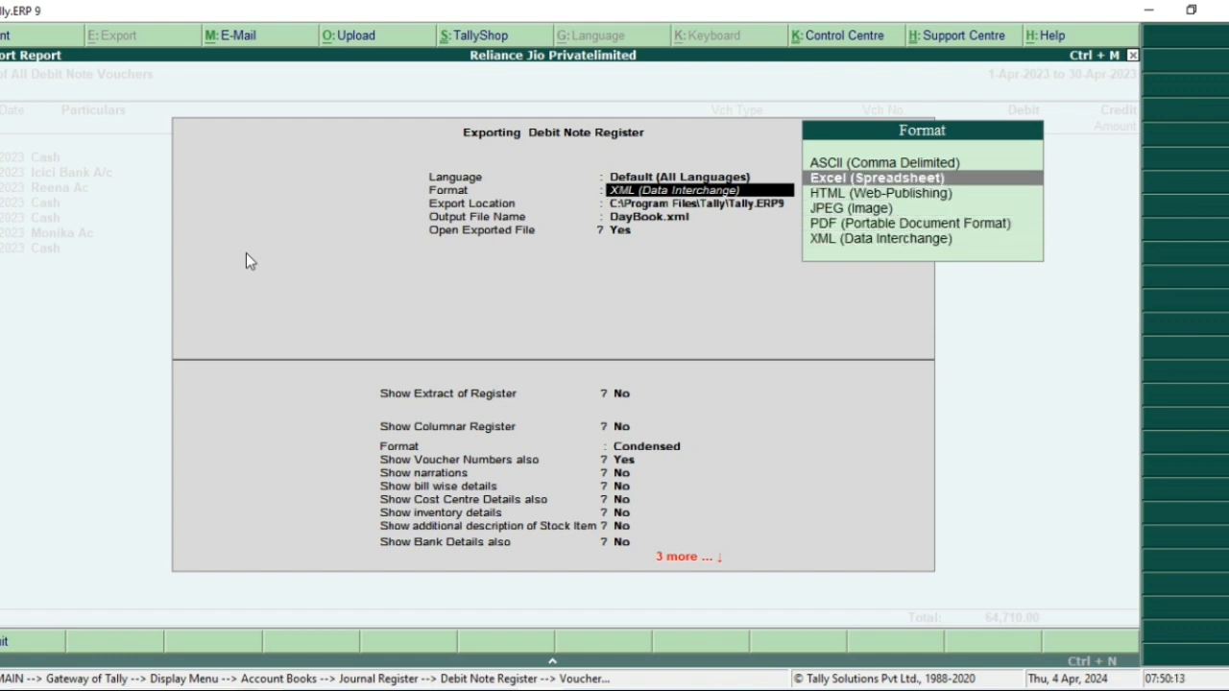
pyautogui.press('Return')
# Keep the Tally.ERP9 export location, file DayBook.xlsx, sheet Debit Note Register, updating of the existing file, and Excel formatting without colour.
pyautogui.press('Return')
pyautogui.press('Return')
pyautogui.press('Return')
pyautogui.press('Return')
pyautogui.press('Return')
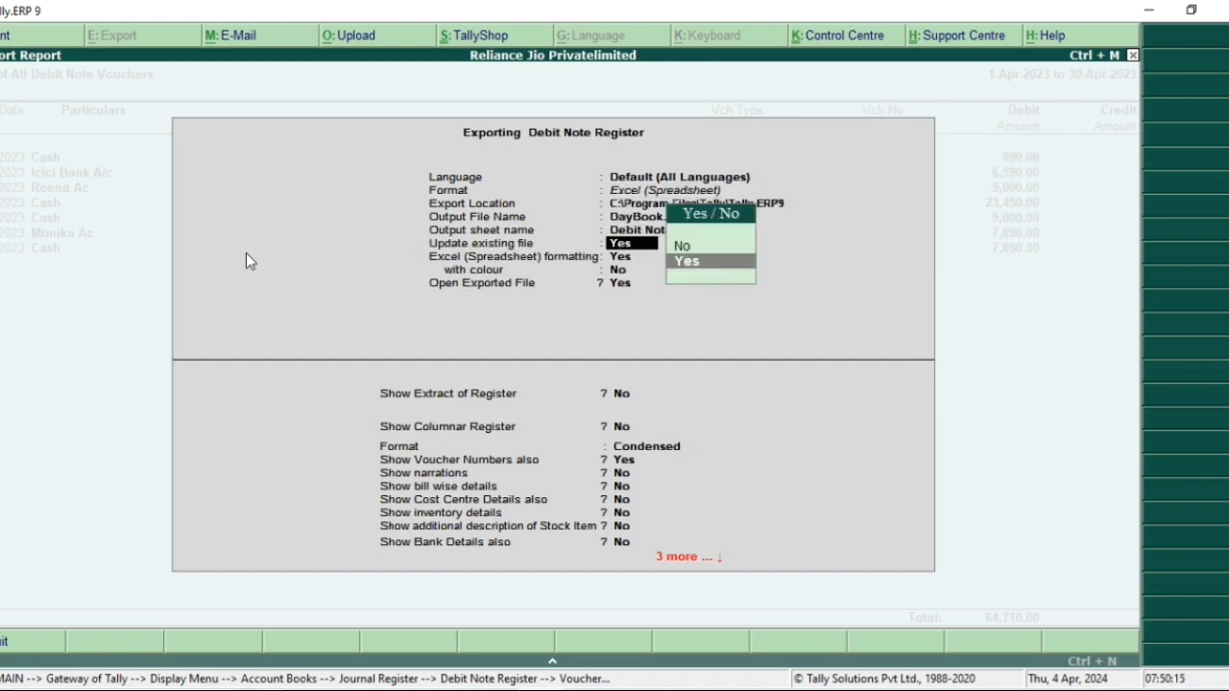
pyautogui.press('Return')
pyautogui.press('Return')
pyautogui.press('Return')
pyautogui.press('Return')
pyautogui.press('Return')
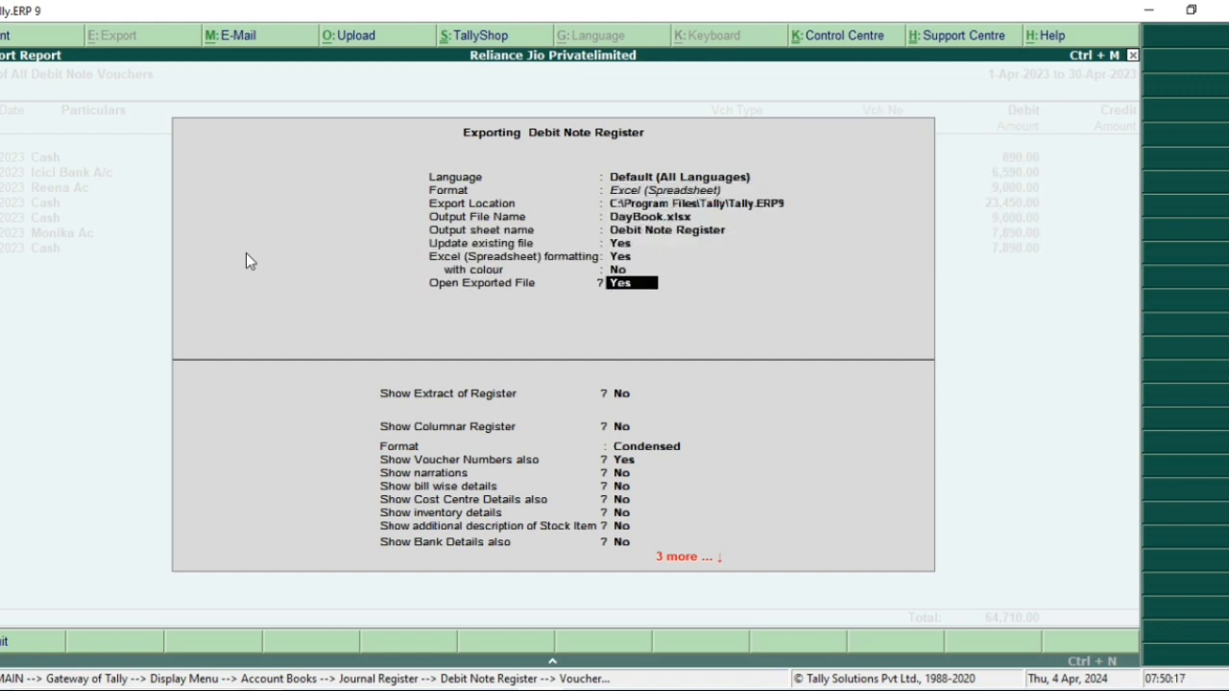
# Try to export the register in Condensed format with voucher numbers, without narrations or bill-wise details, and have the exported file opened.
pyautogui.press('Return')
pyautogui.press('Return')
pyautogui.press('Return')
pyautogui.press('Return')
pyautogui.press('Return')
pyautogui.press('Return')
pyautogui.press('Return')
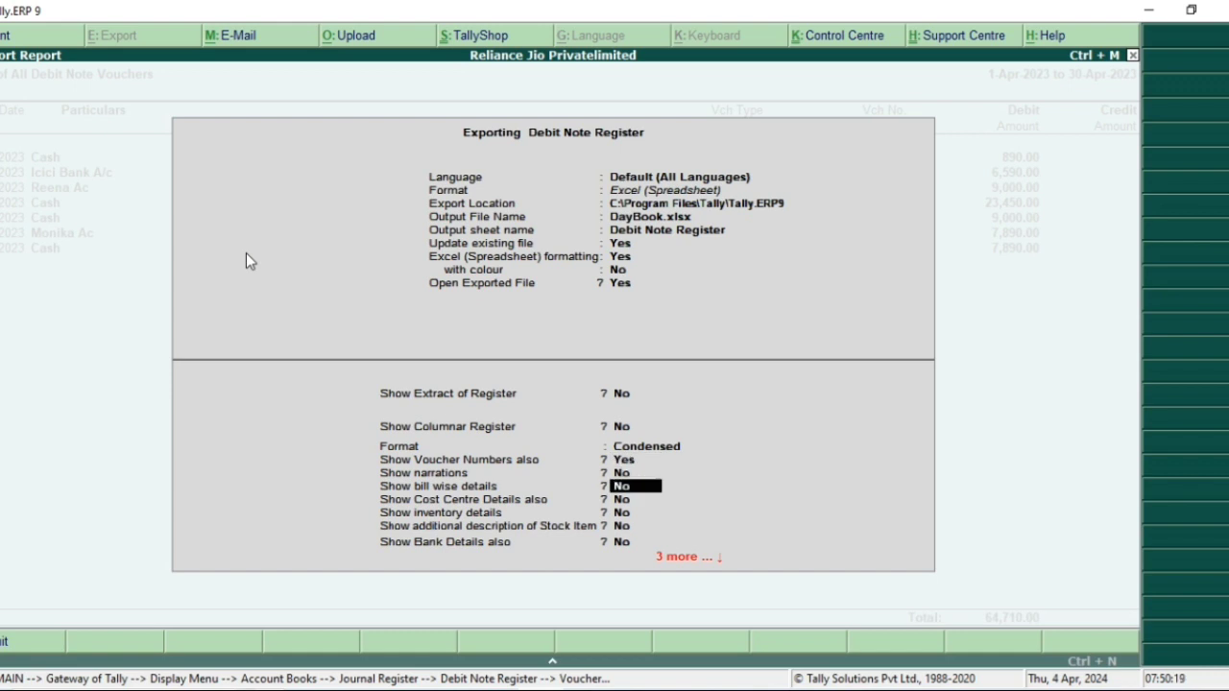
pyautogui.press('Return')
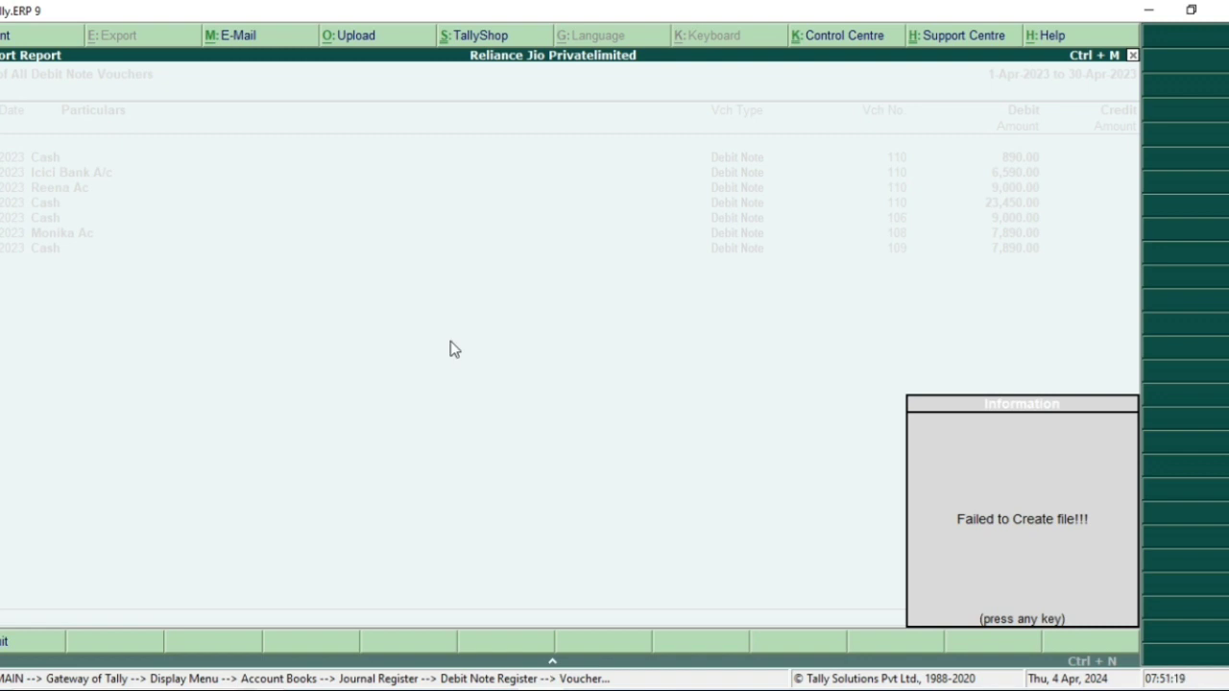
pyautogui.press('Return')
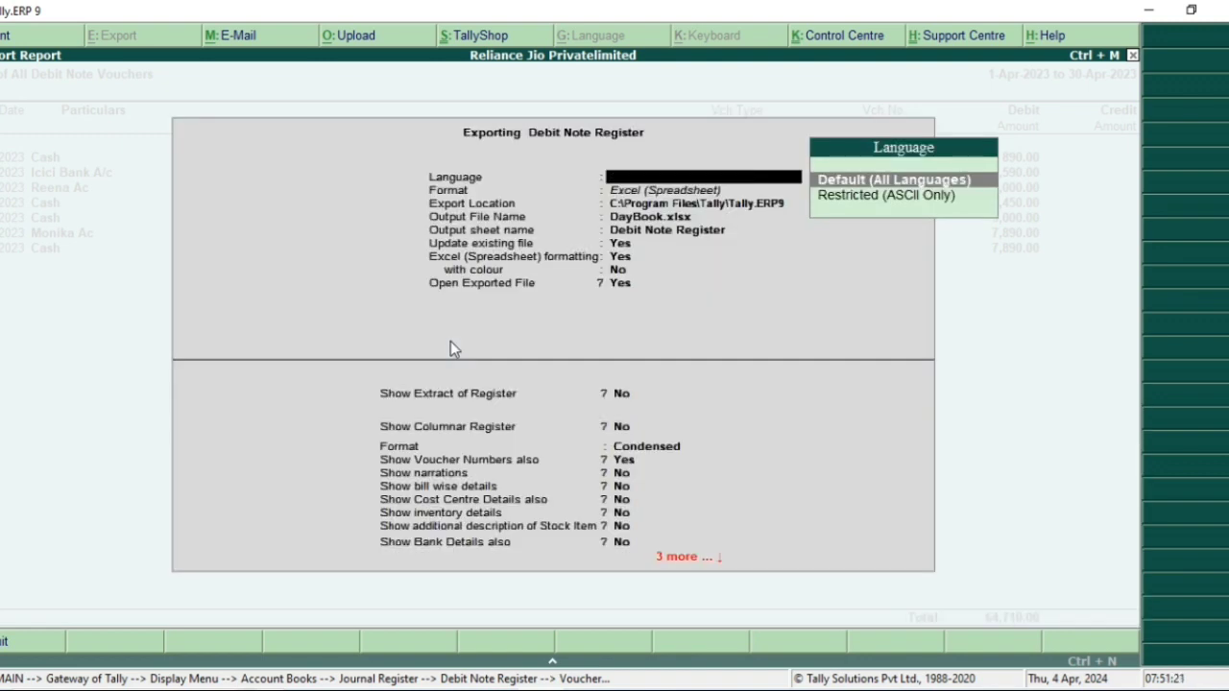
# Cancel the export form and leave the Debit Note Register to return to the Gateway of Tally.
pyautogui.press('Escape')
pyautogui.press('Escape')
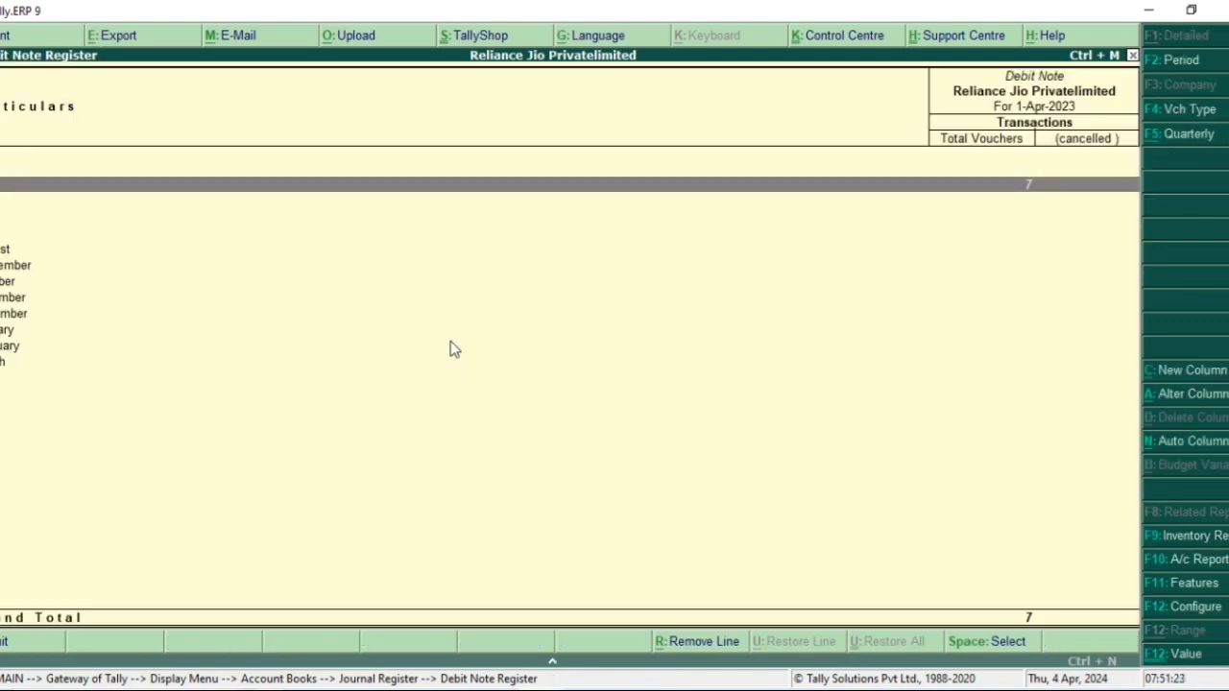
pyautogui.press('Escape')
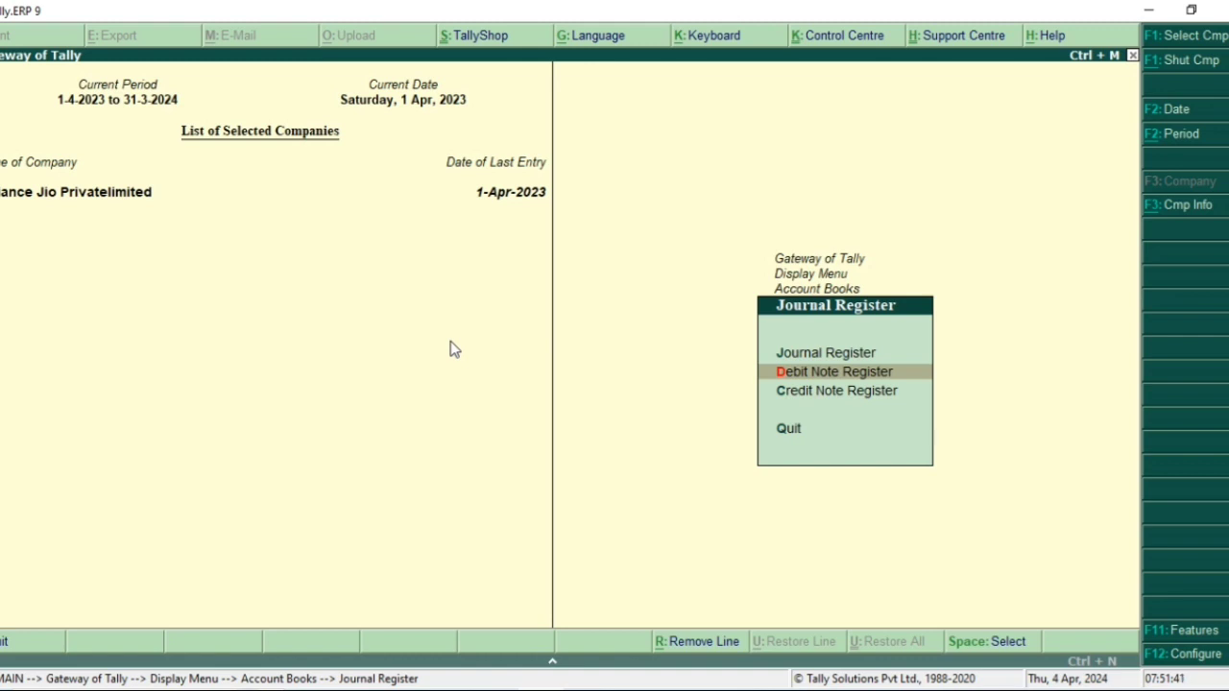
pyautogui.press('Escape')
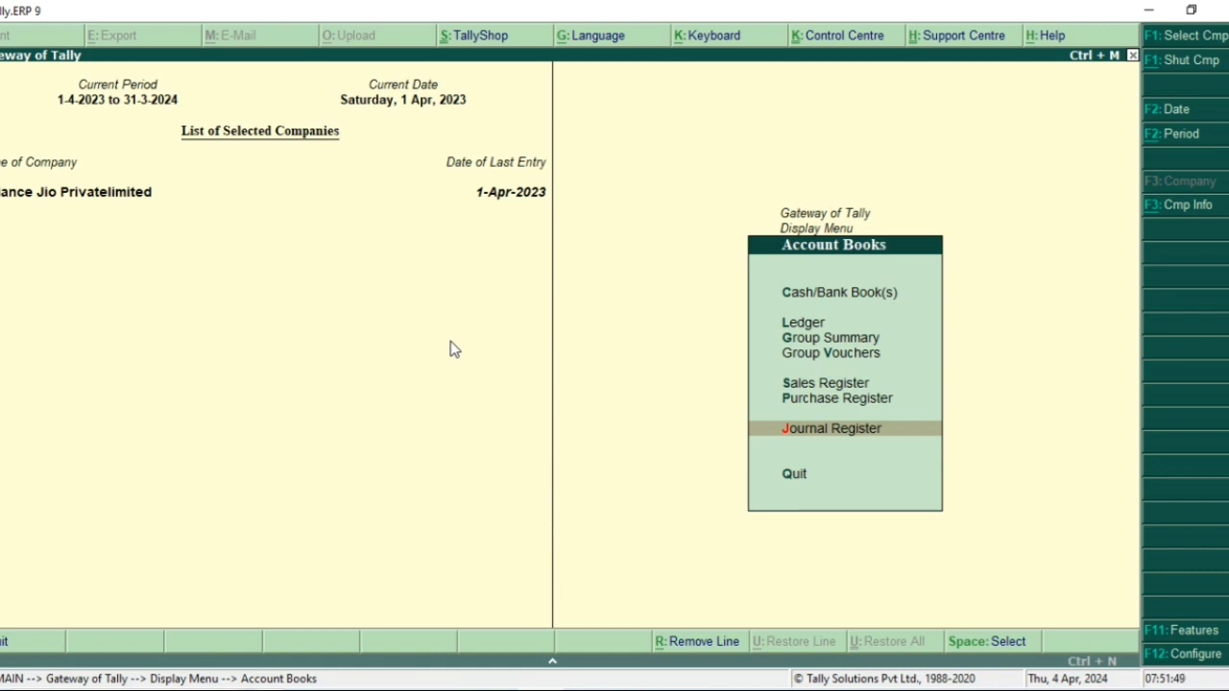
pyautogui.press('Escape')
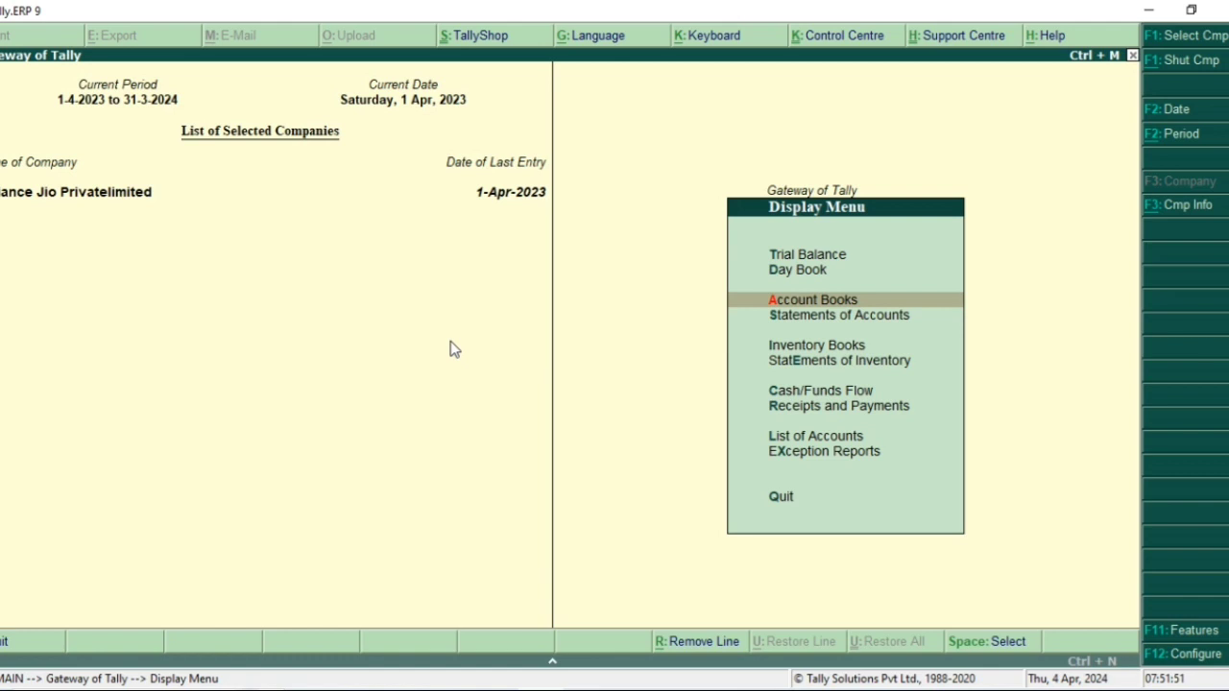
pyautogui.press('Escape')
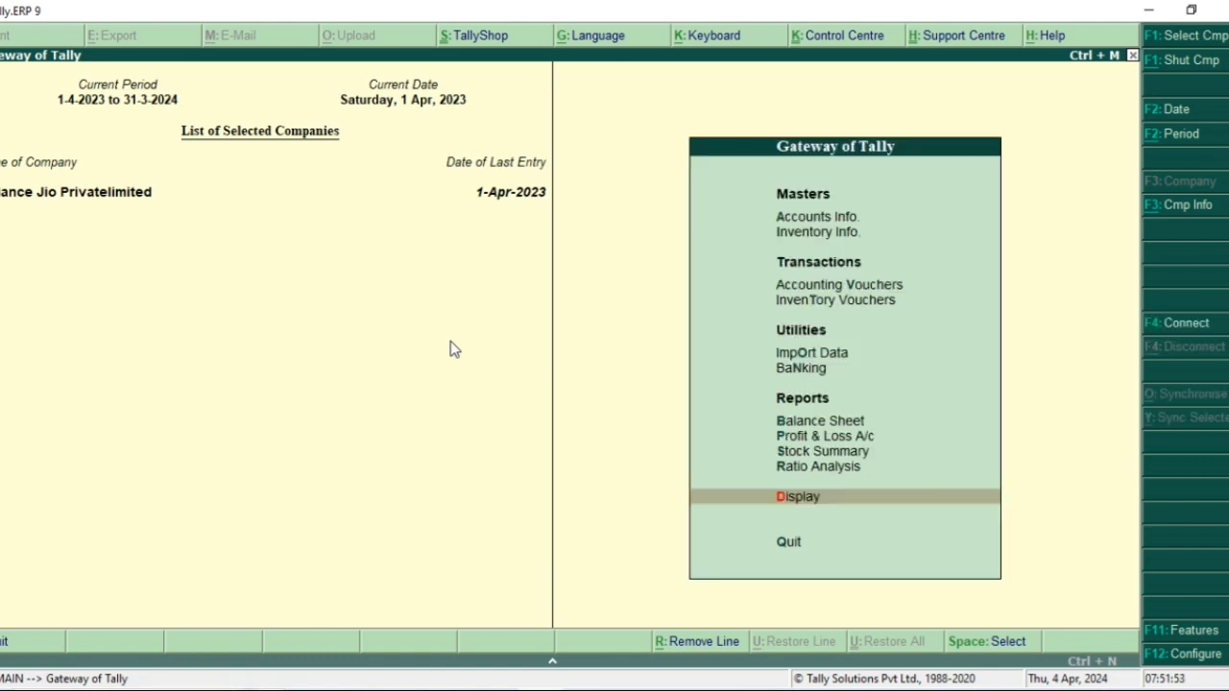